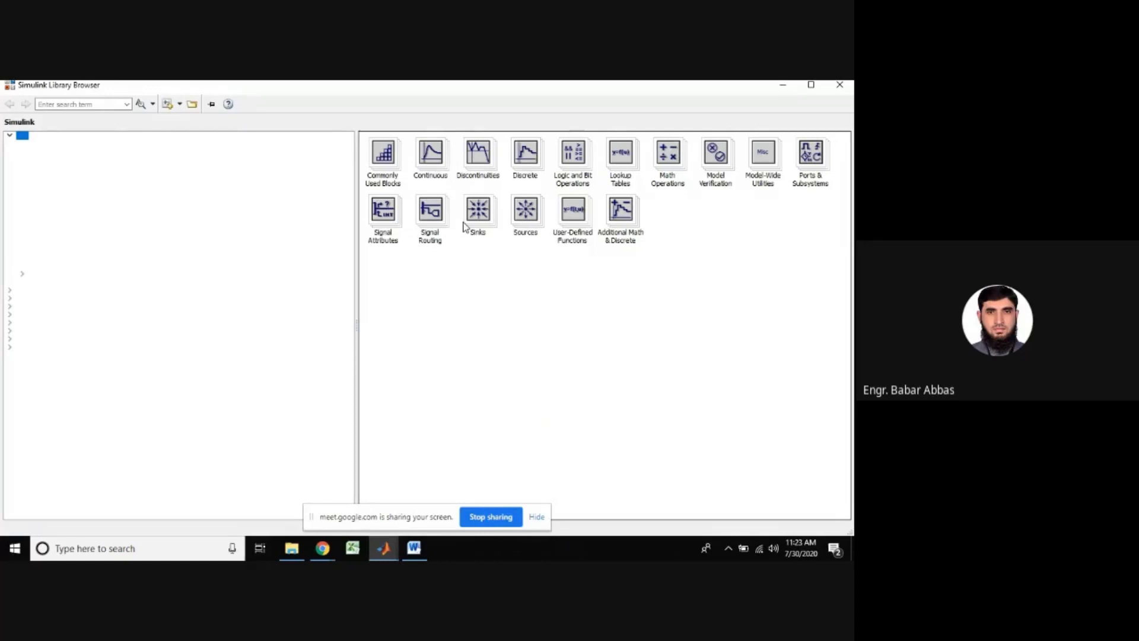
# Create a new blank Simulink model
pyautogui.click(387, 163)
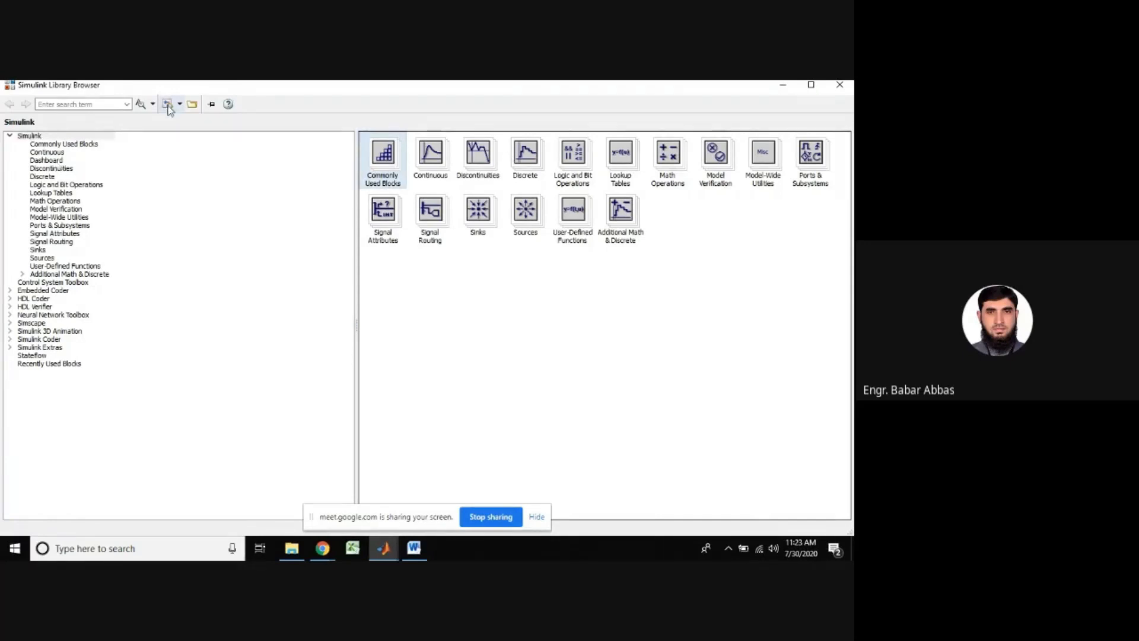
pyautogui.click(214, 159)
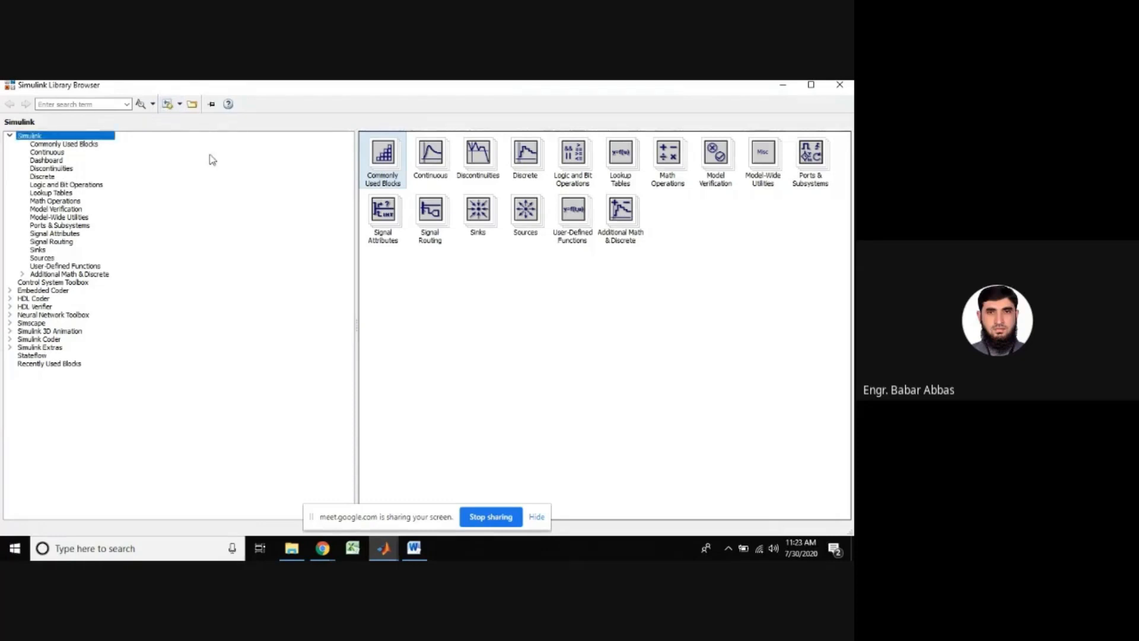
pyautogui.click(169, 106)
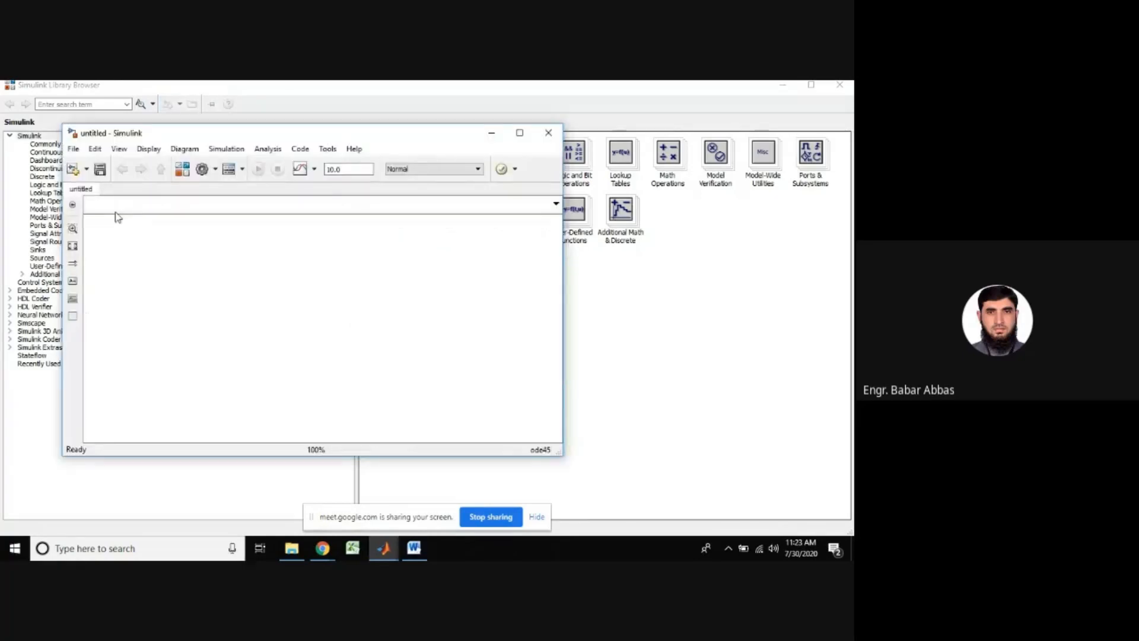
# Browse the Sources and Sinks block libraries and return to the blank model
pyautogui.click(491, 138)
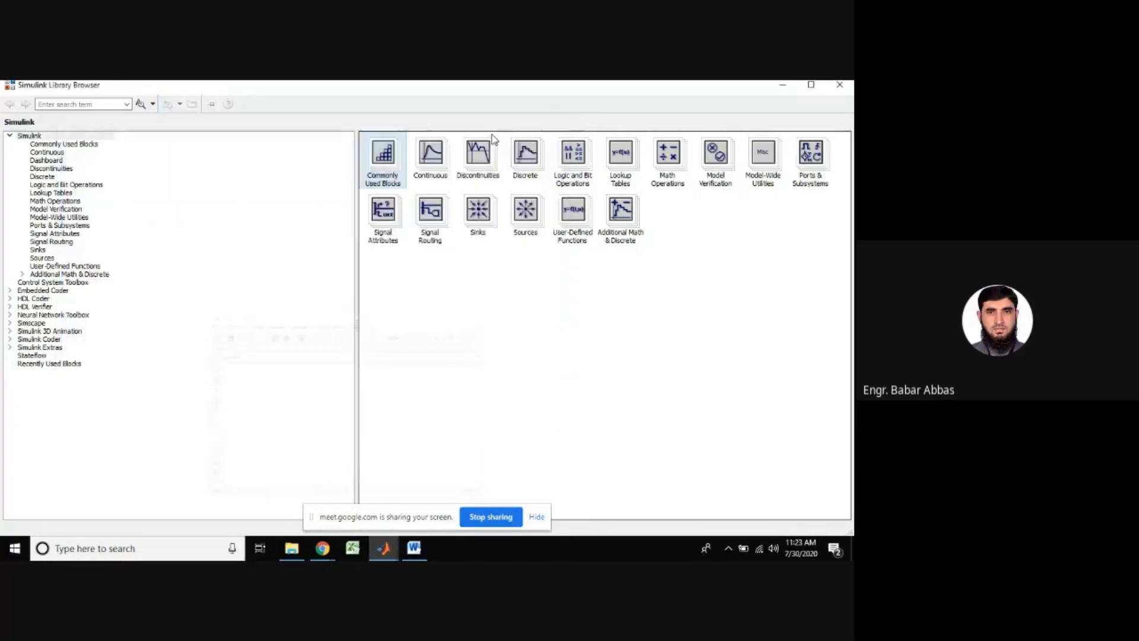
pyautogui.click(42, 259)
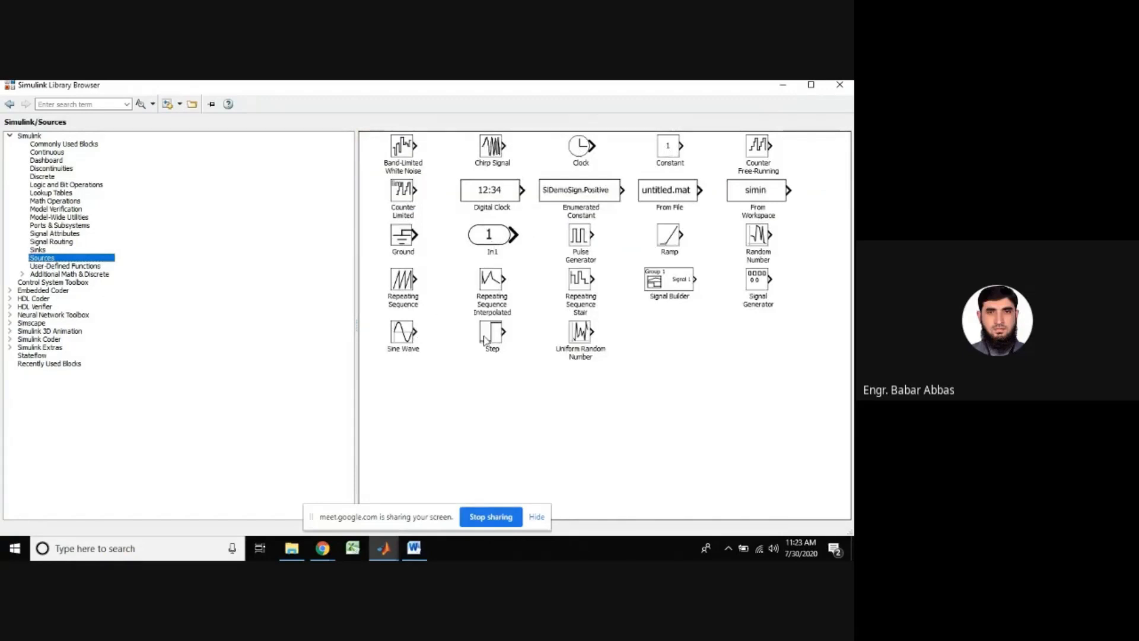
pyautogui.click(38, 249)
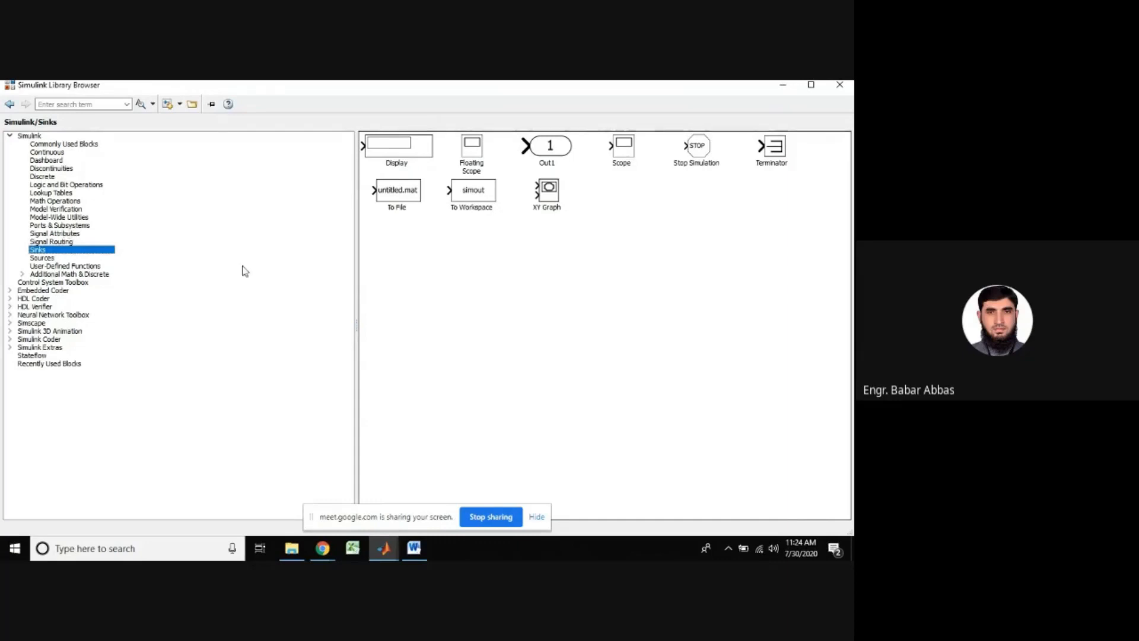
pyautogui.click(388, 546)
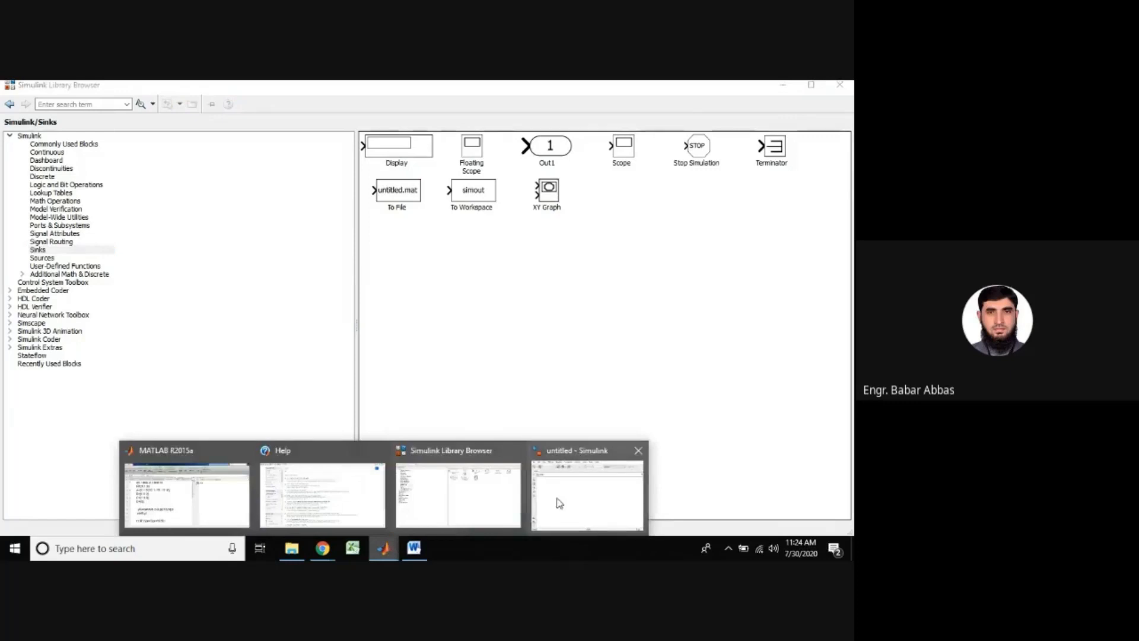
pyautogui.click(556, 501)
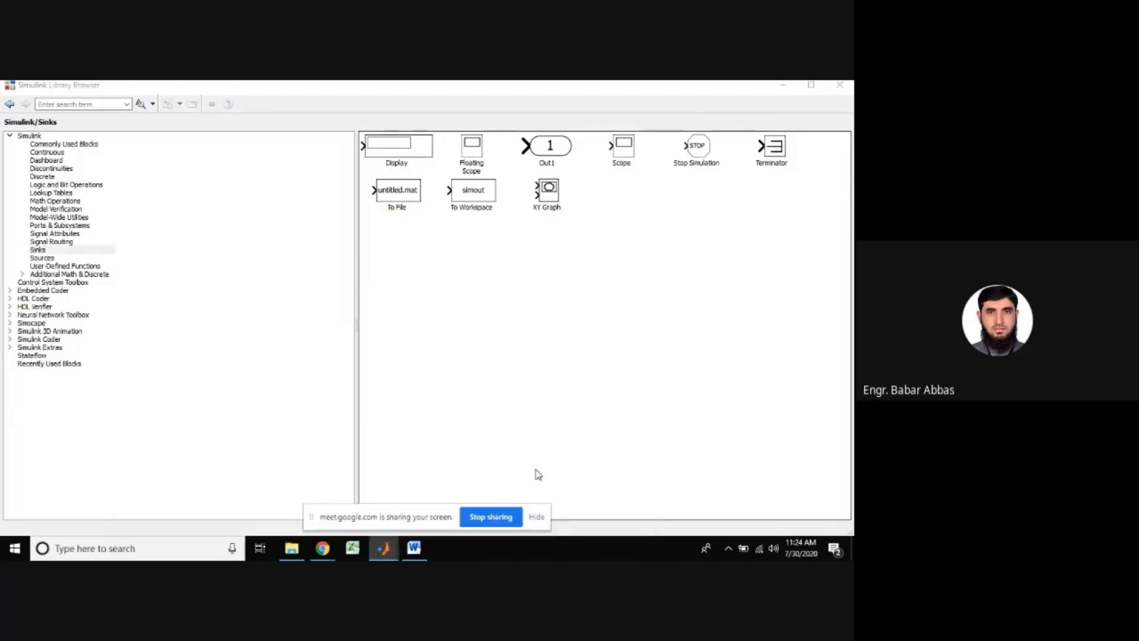
# Add a Step source block to the blank model by searching for "step" on the canvas
pyautogui.doubleClick(242, 266)
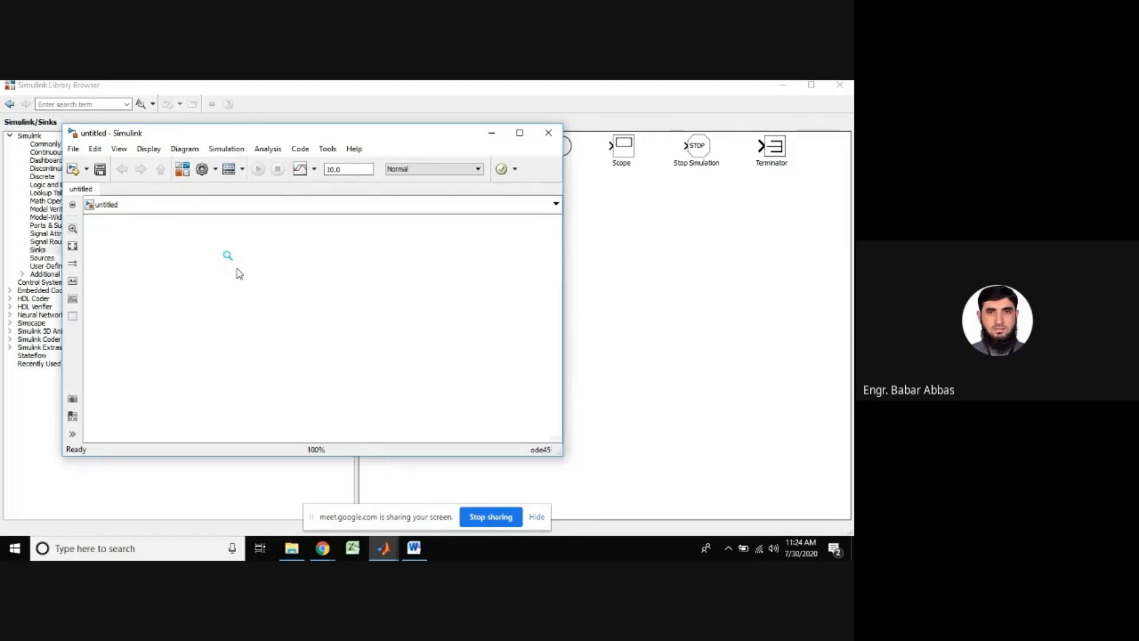
pyautogui.click(259, 308)
pyautogui.write('step')
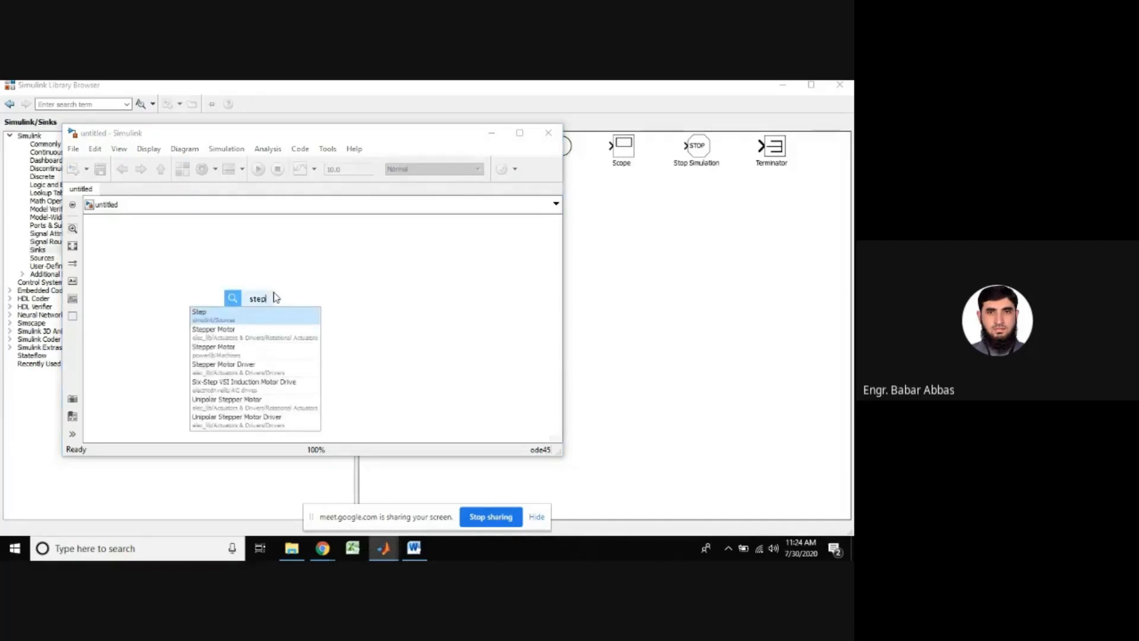
pyautogui.press('Return')
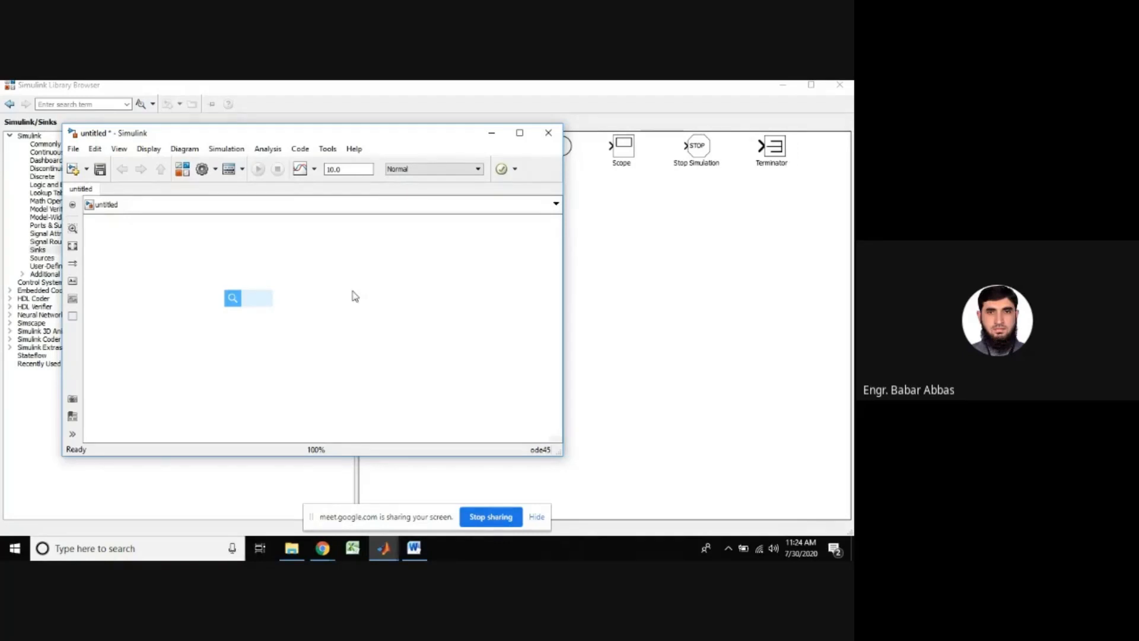
pyautogui.hotkey('ctrl', 'z')
pyautogui.hotkey('ctrl', 'z')
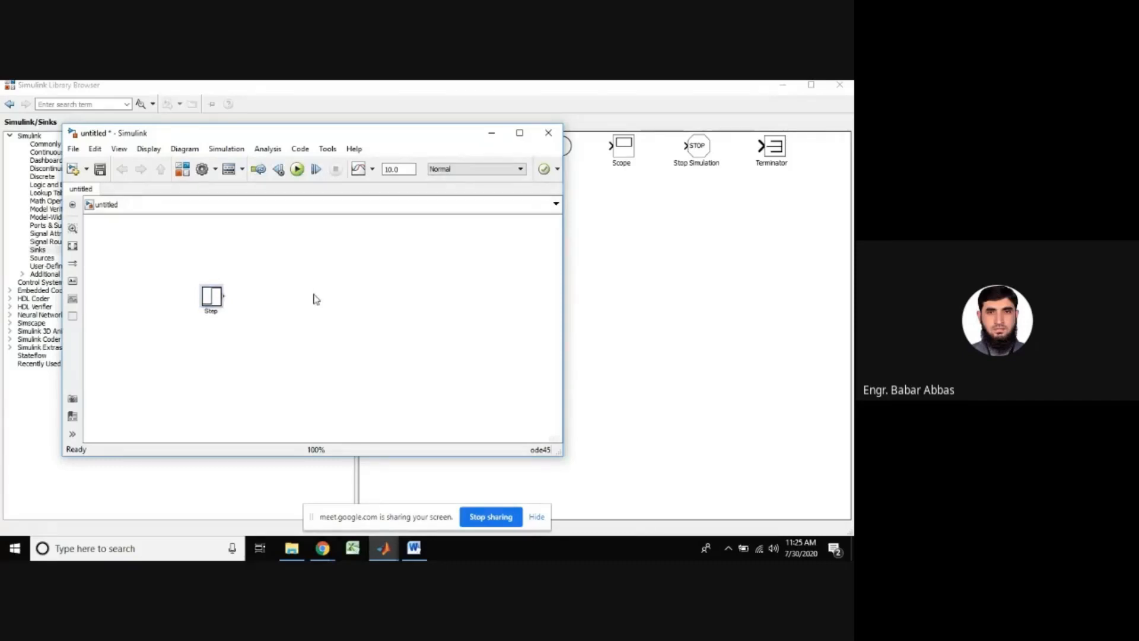
# Add a Transfer Fcn block from the Continuous library beside the Step block
pyautogui.doubleClick(316, 299)
pyautogui.write('tr')
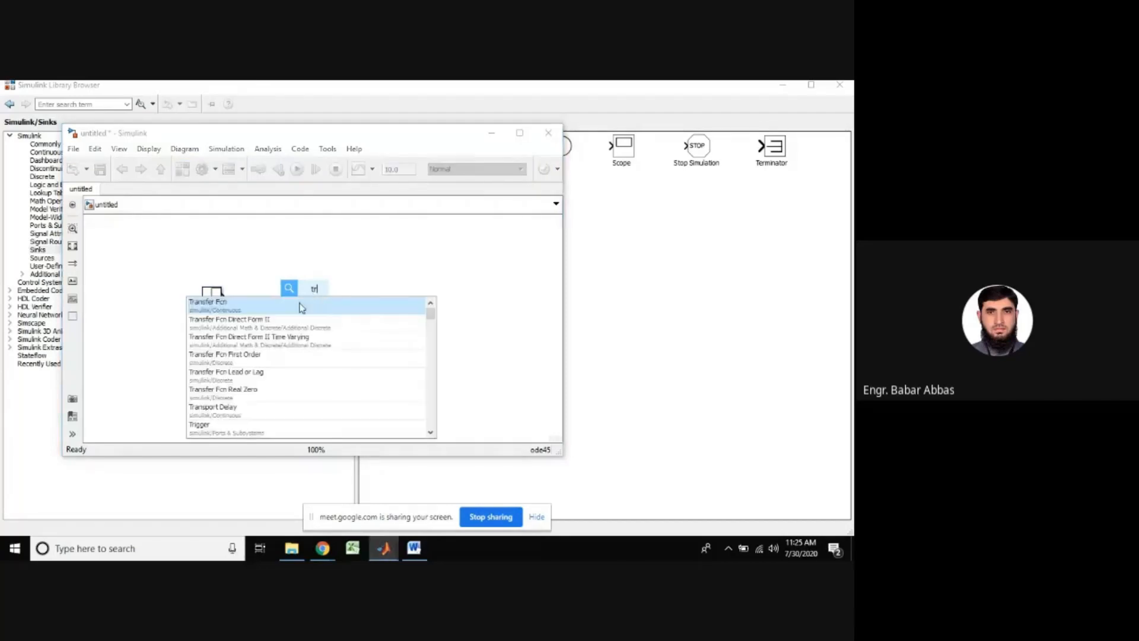
pyautogui.click(302, 307)
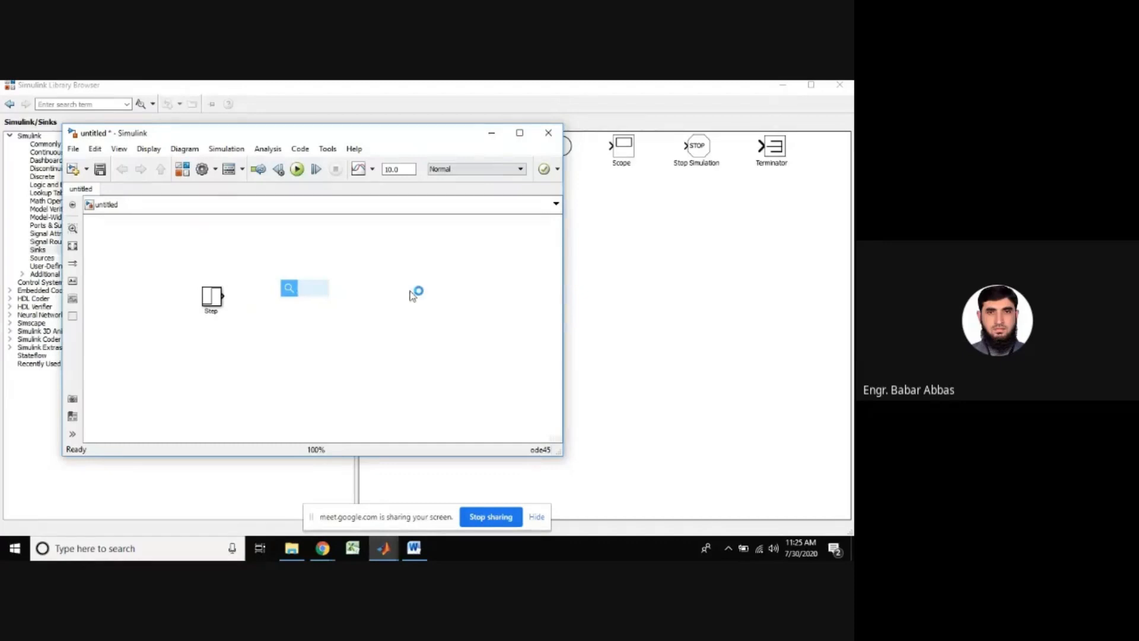
# Add a Scope block in line with the Transfer Fcn block and connect Step, Transfer Fcn and Scope in series
pyautogui.click(457, 298)
pyautogui.write('scope')
pyautogui.press('Return')
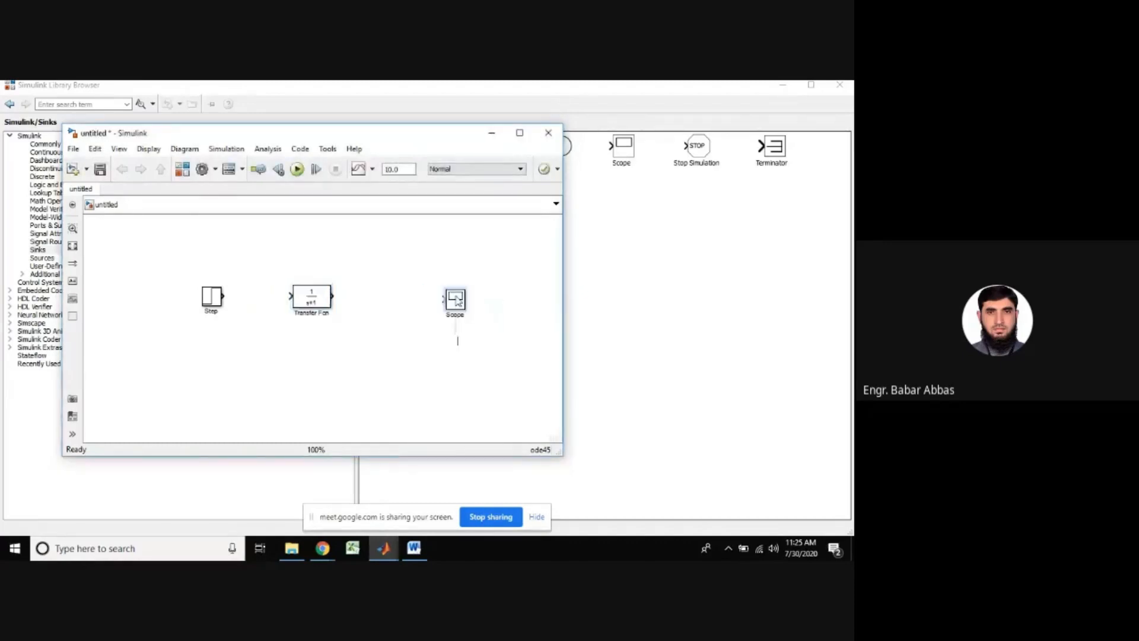
pyautogui.moveTo(457, 298); pyautogui.dragTo(455, 295)
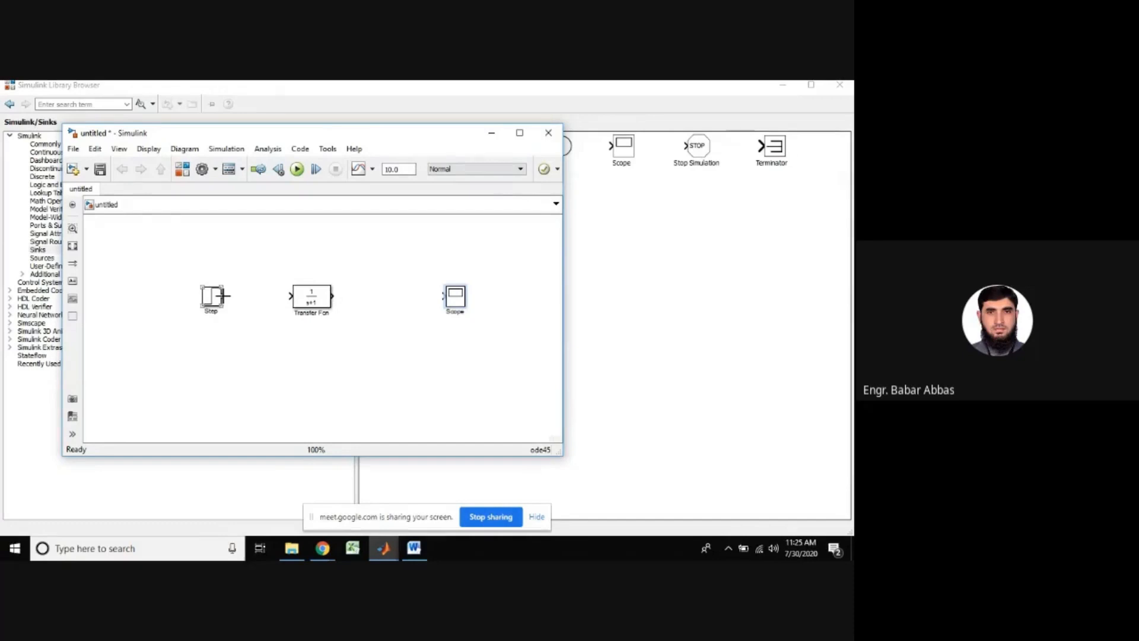
pyautogui.moveTo(222, 295); pyautogui.dragTo(292, 295)
pyautogui.moveTo(331, 295); pyautogui.dragTo(447, 301)
# Review the Step block's step time, initial value and final value without changing them
pyautogui.click(214, 300)
pyautogui.doubleClick(212, 297)
pyautogui.press('Escape')
pyautogui.doubleClick(213, 297)
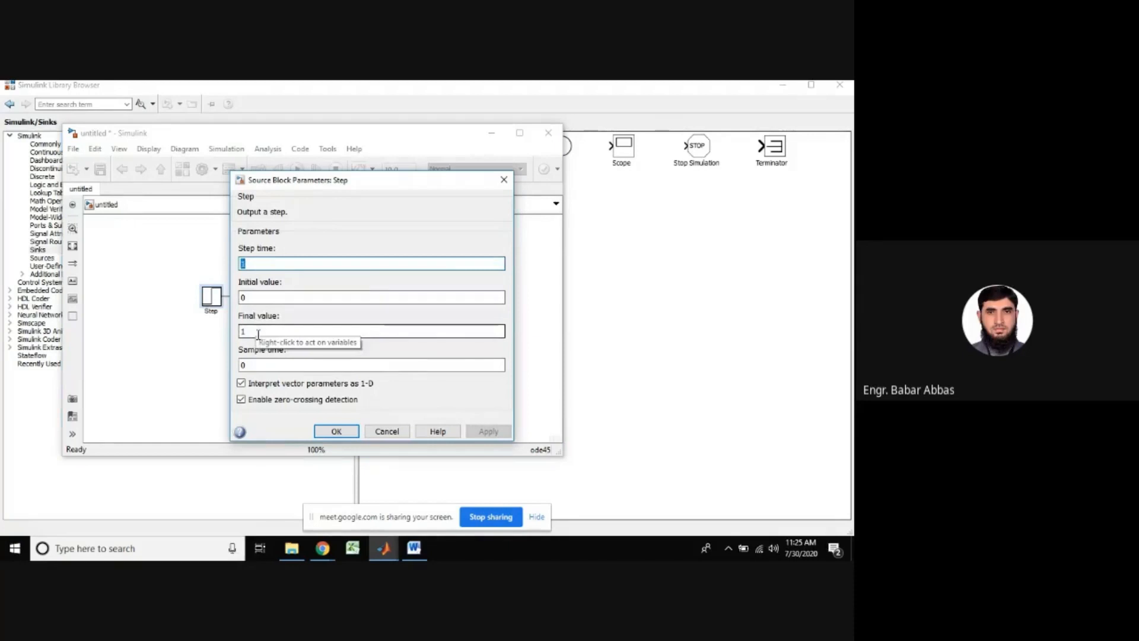
pyautogui.click(336, 431)
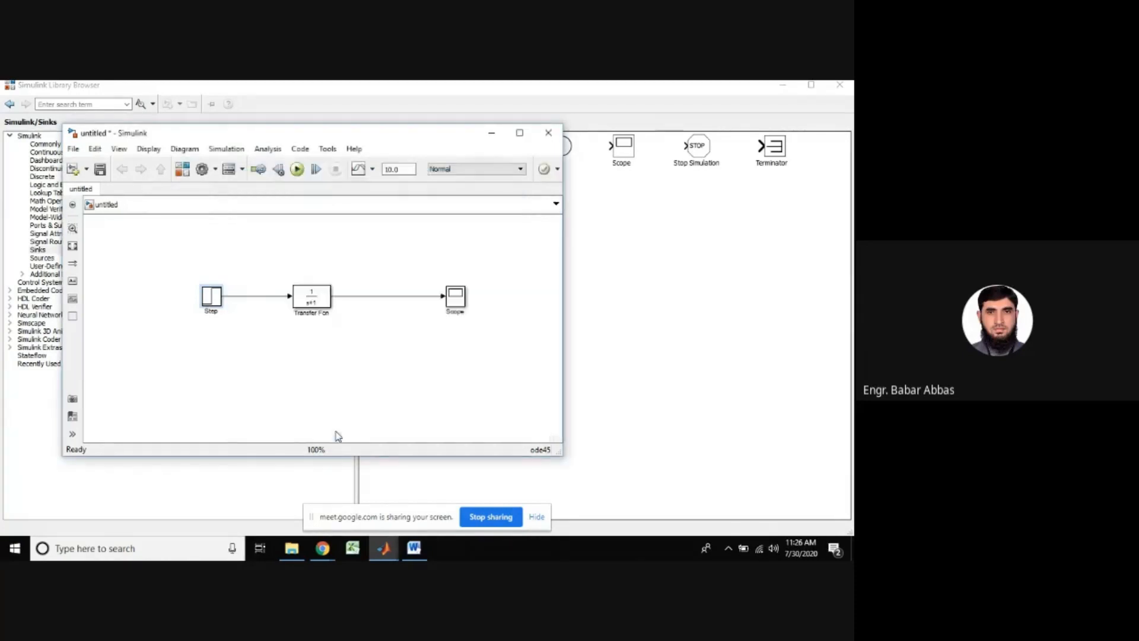
# Set the Transfer Fcn block's numerator coefficients to [9] and its denominator coefficients to [1 2 9]
pyautogui.doubleClick(319, 298)
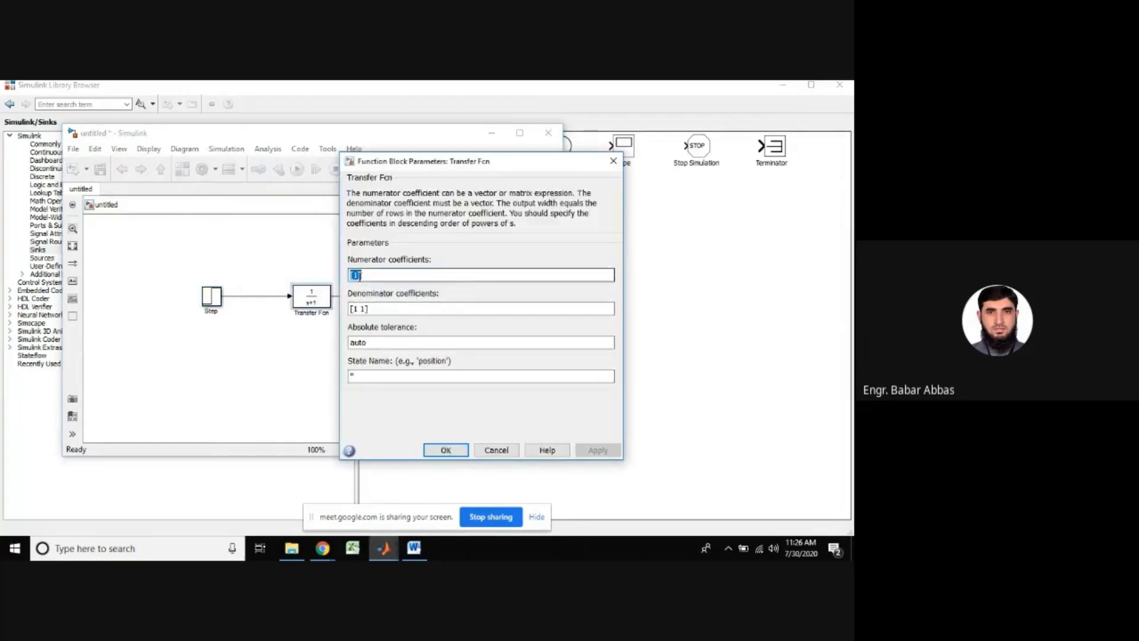
pyautogui.write('[1')
pyautogui.press('BackSpace')
pyautogui.write('9')
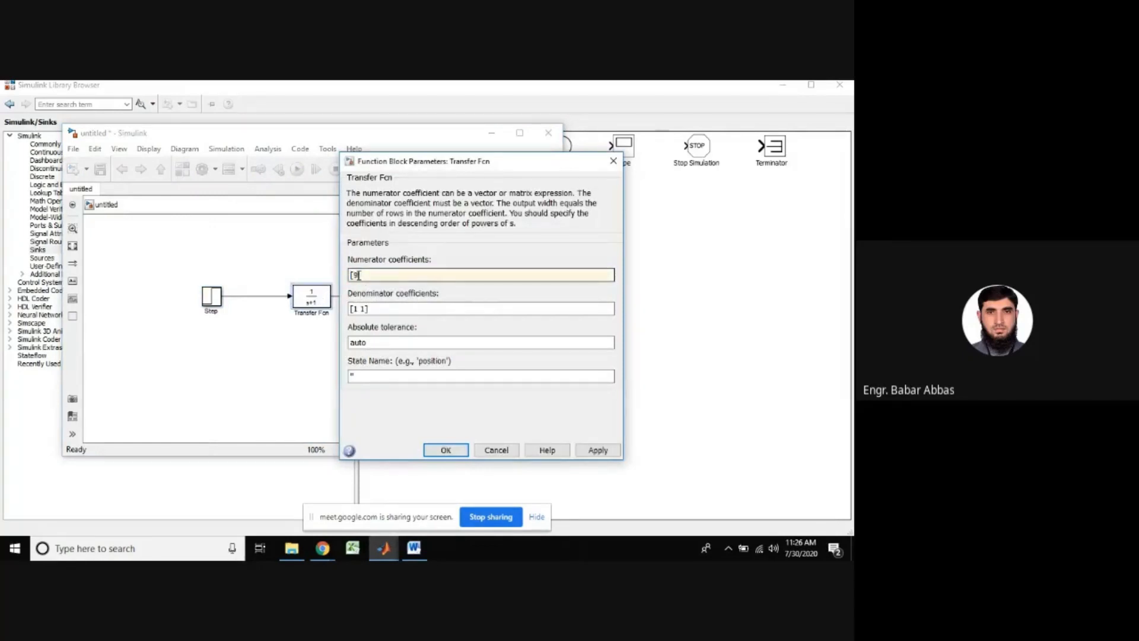
pyautogui.click(365, 308)
pyautogui.click(366, 307)
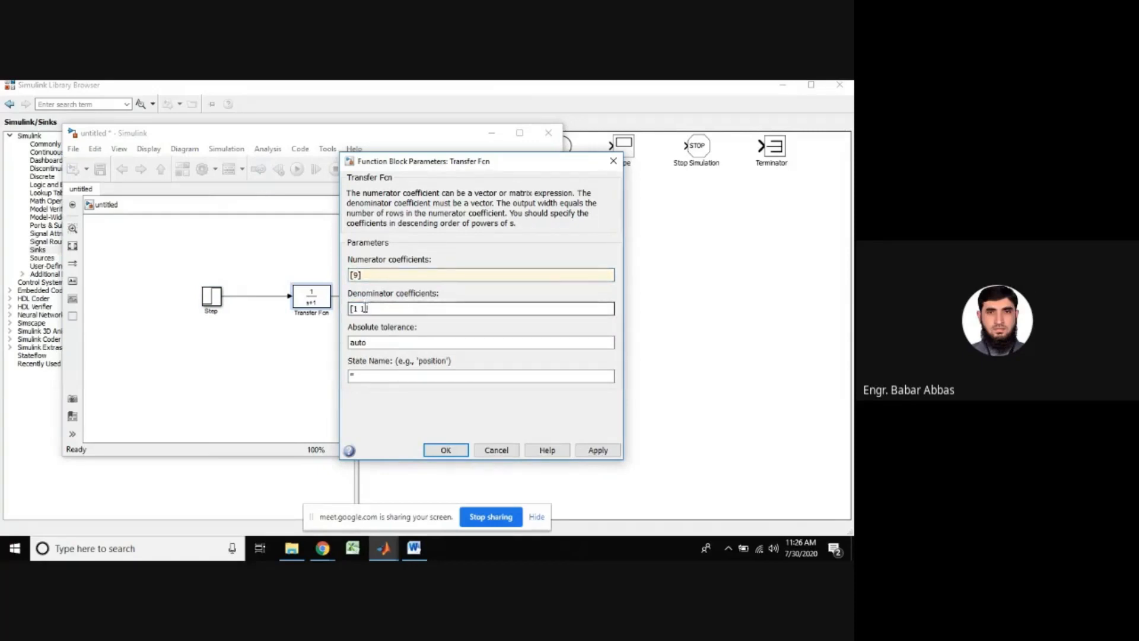
pyautogui.press('BackSpace')
pyautogui.write('2 9')
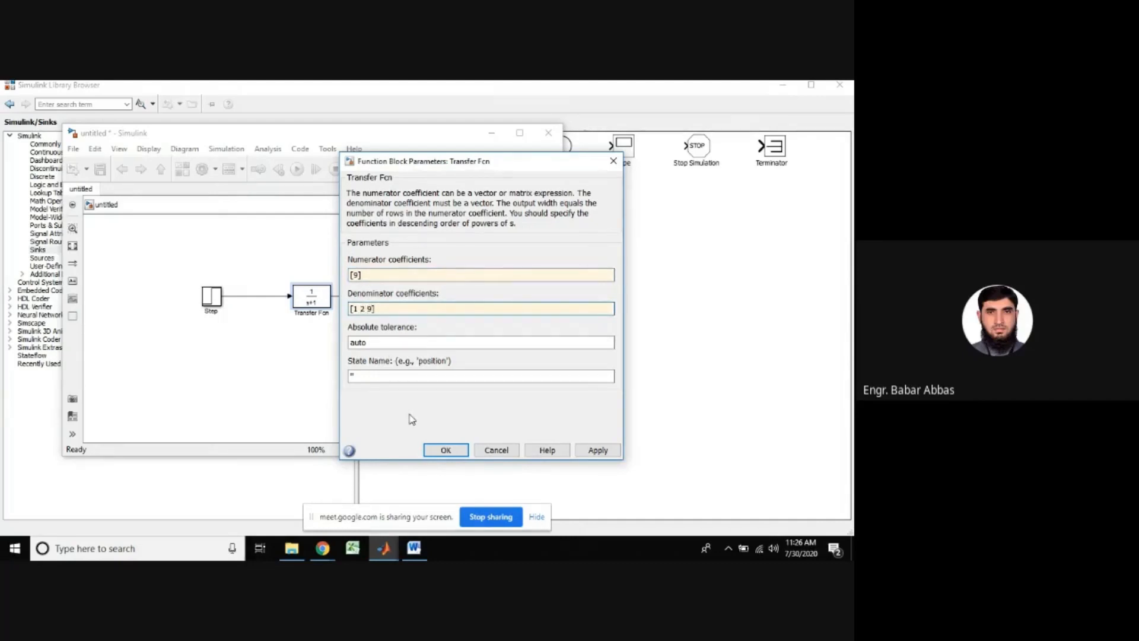
pyautogui.click(445, 451)
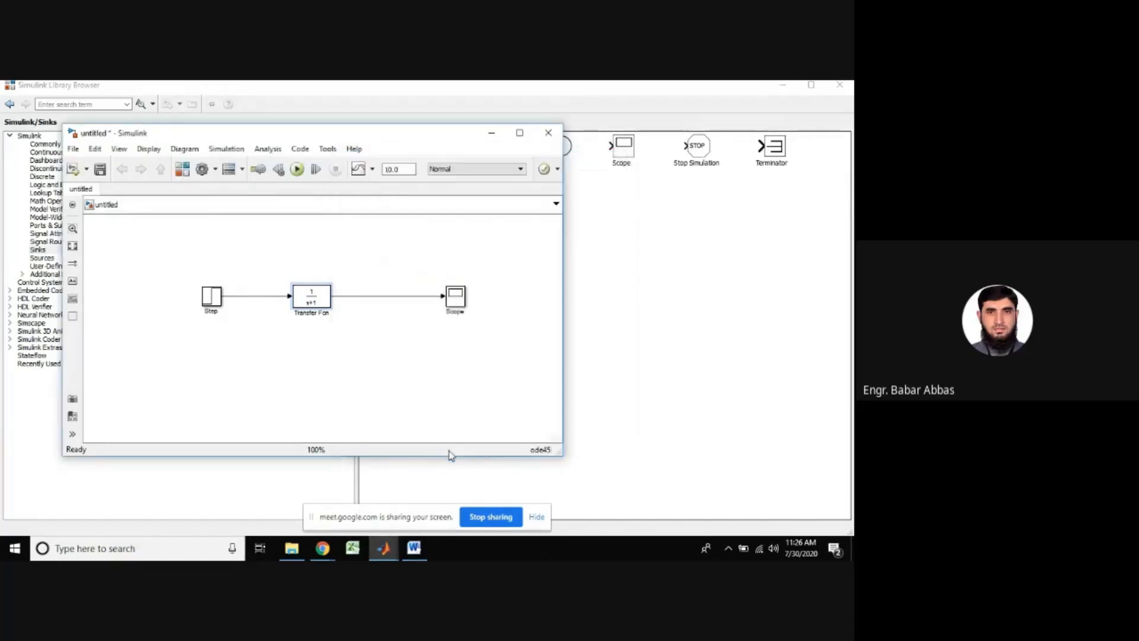
# Check the overdamped system's equation in the Word document and set the Transfer Fcn denominator coefficients to [1 9 9]
pyautogui.click(414, 548)
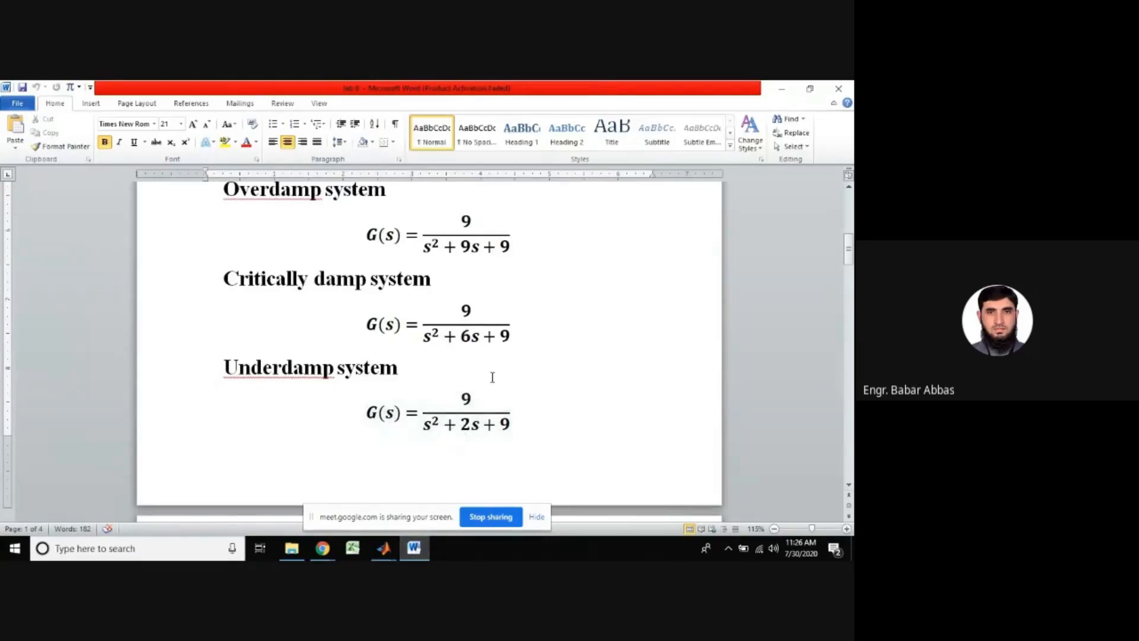
pyautogui.click(386, 550)
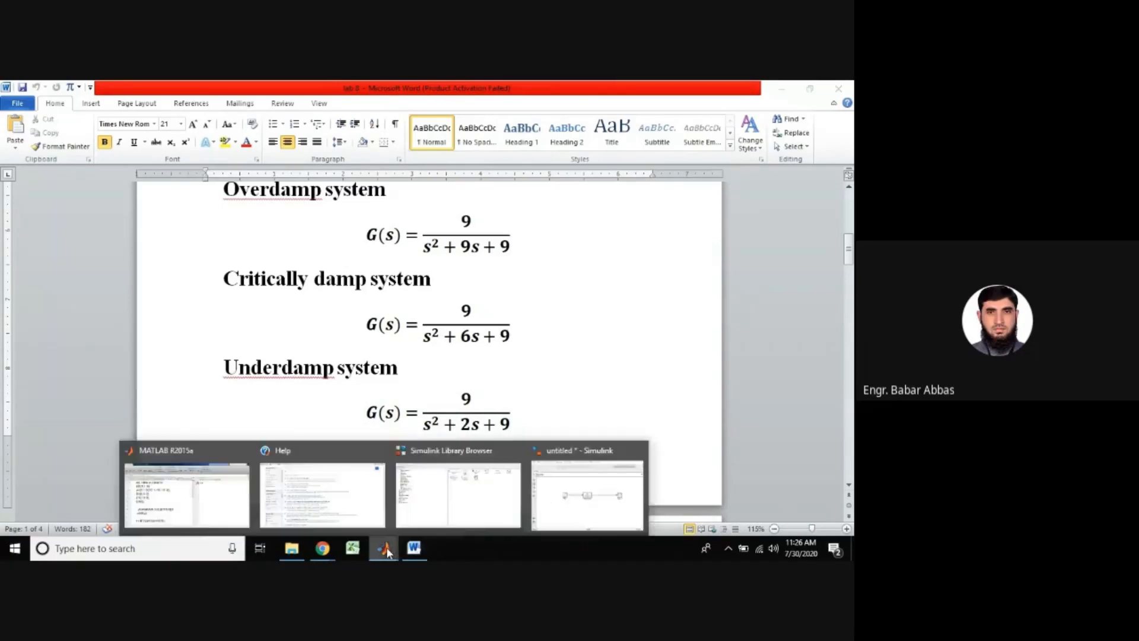
pyautogui.click(583, 485)
pyautogui.doubleClick(324, 292)
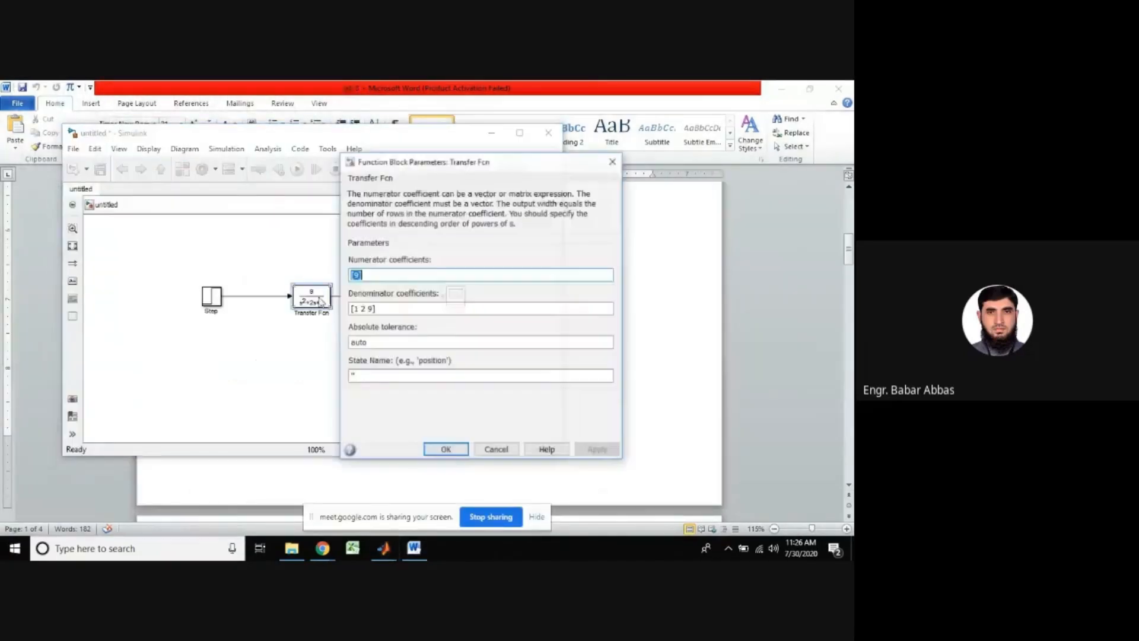
pyautogui.tripleClick(365, 309)
pyautogui.click(365, 310)
pyautogui.press('BackSpace')
pyautogui.write('9')
pyautogui.click(446, 450)
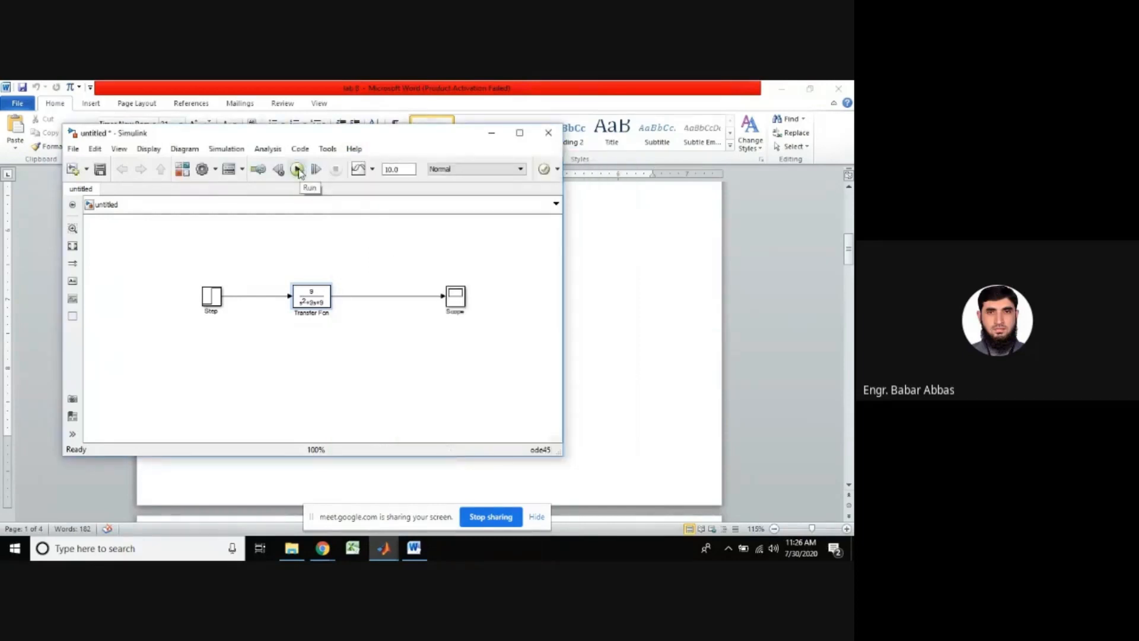
# Run the simulation and maximize the model window
pyautogui.click(298, 170)
pyautogui.click(297, 170)
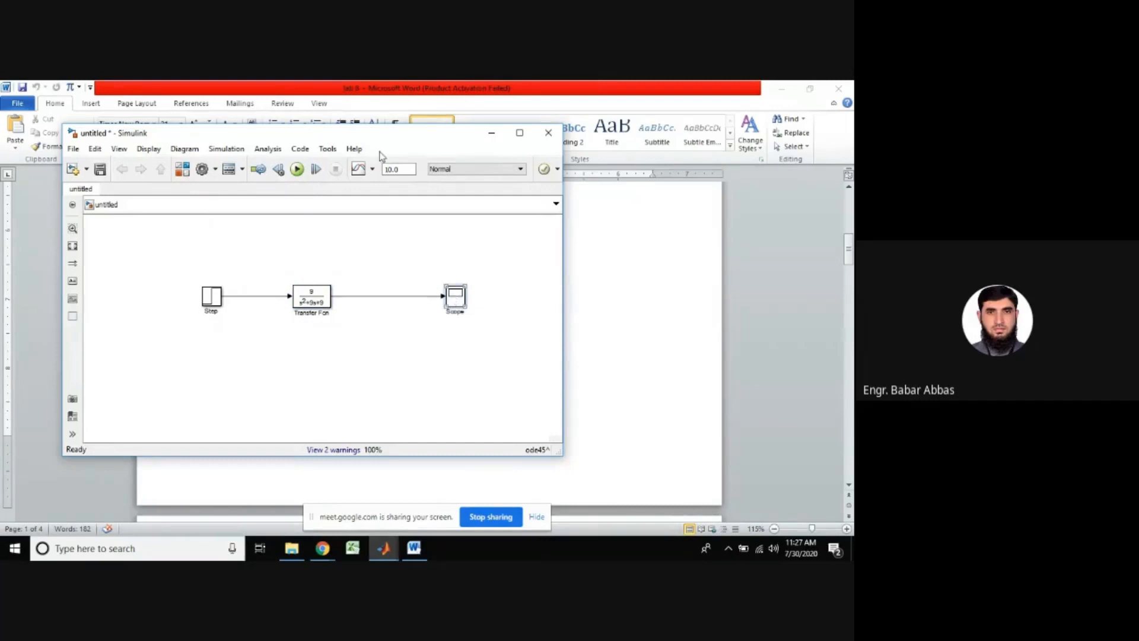
pyautogui.doubleClick(399, 135)
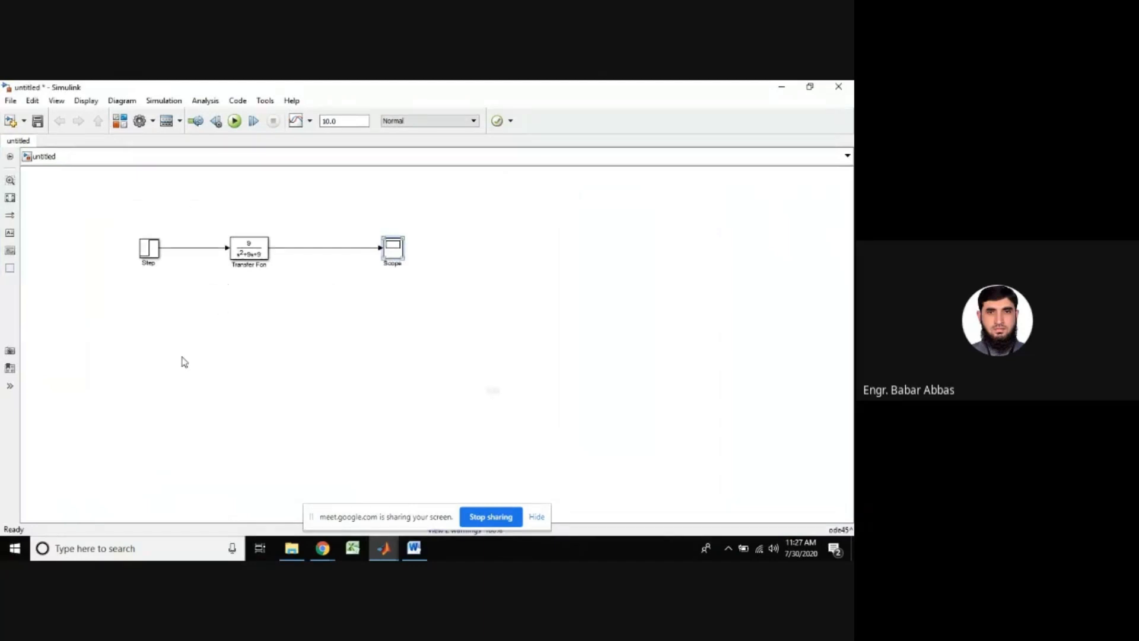
# Open the Scope and view the step response autoscaled in a maximized scope window
pyautogui.moveTo(180, 356)
pyautogui.mouseDown()
pyautogui.moveTo(131, 239)
pyautogui.moveTo(355, 261)
pyautogui.mouseUp()
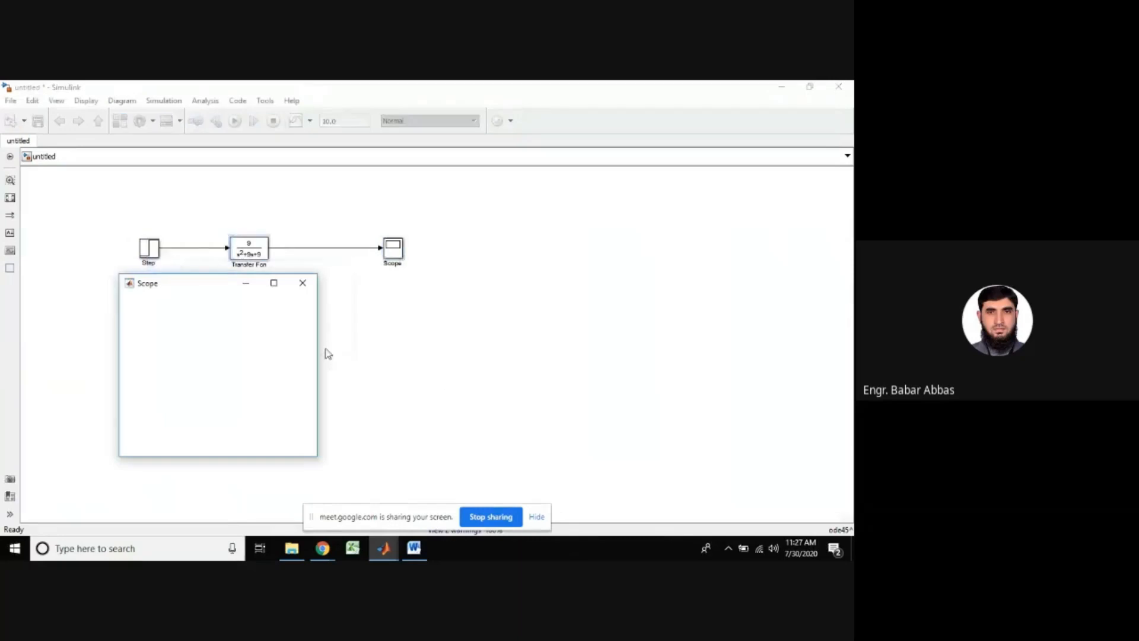
pyautogui.click(446, 378)
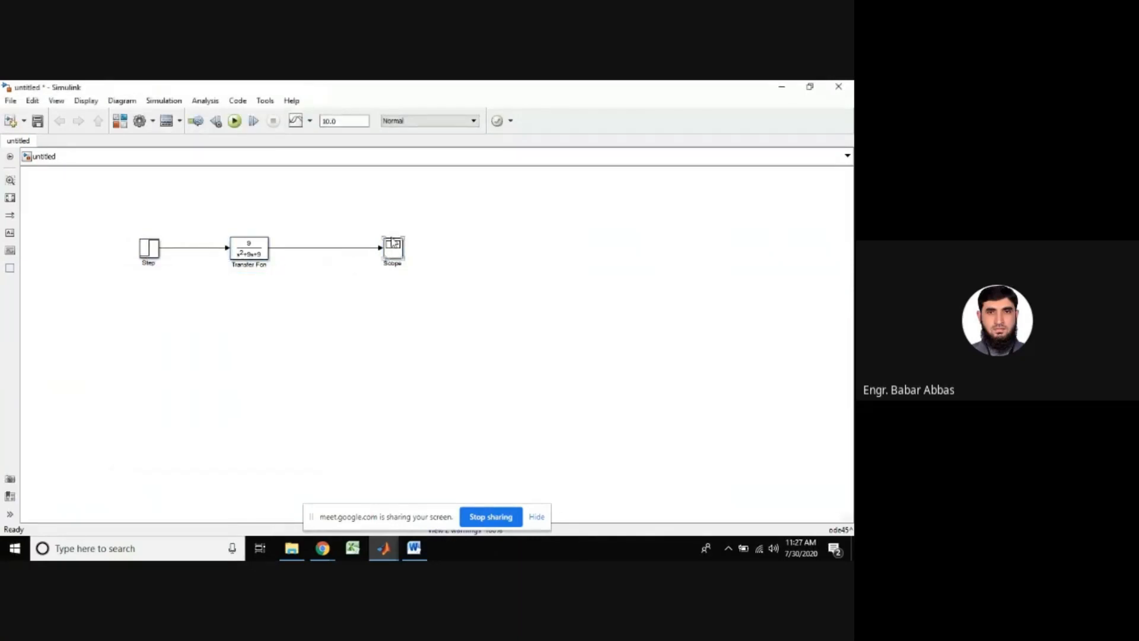
pyautogui.doubleClick(392, 244)
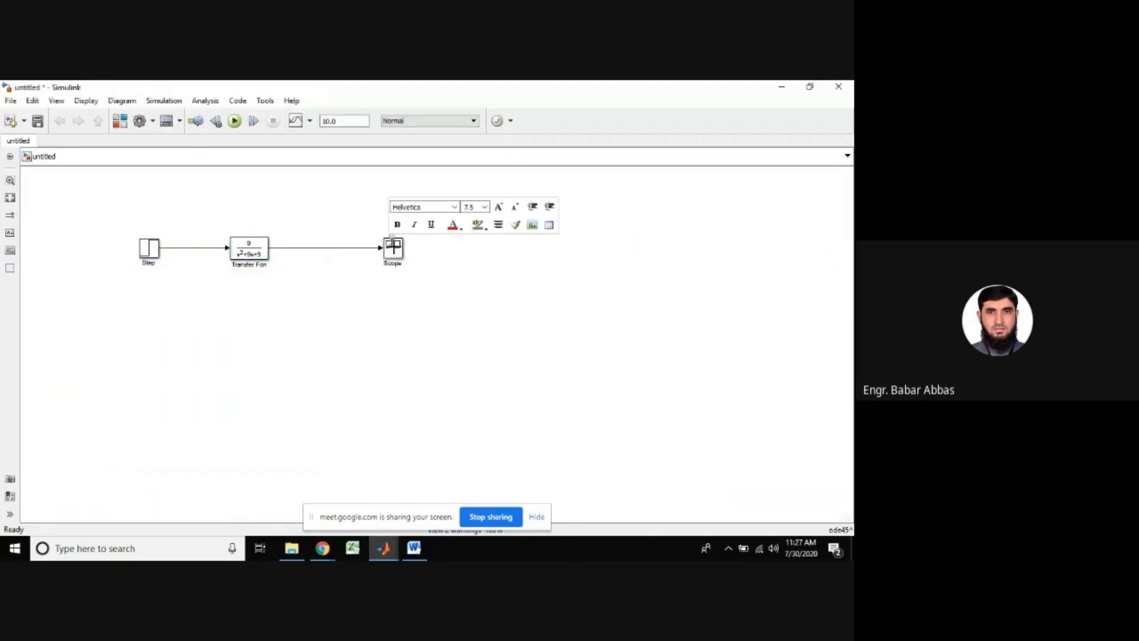
pyautogui.click(424, 279)
pyautogui.click(398, 252)
pyautogui.doubleClick(398, 253)
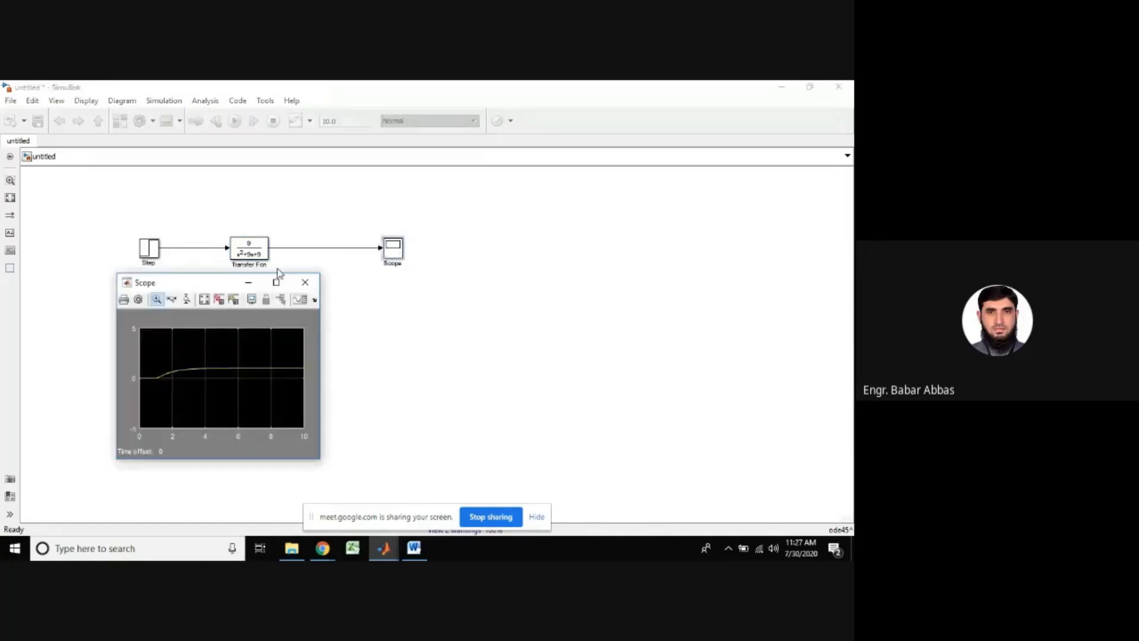
pyautogui.click(205, 300)
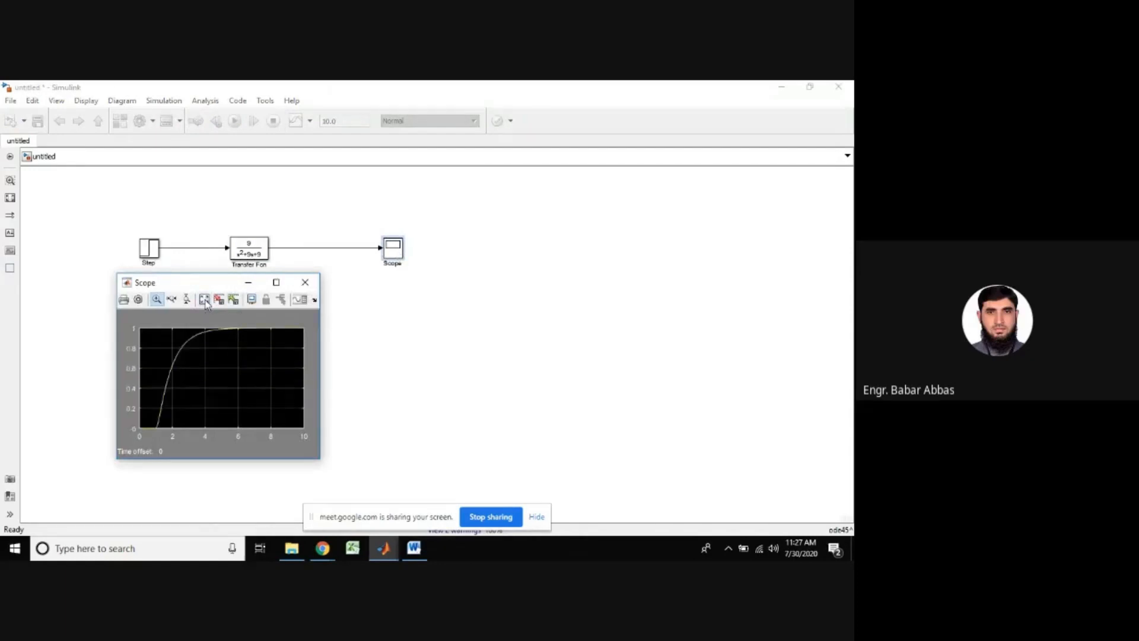
pyautogui.click(277, 284)
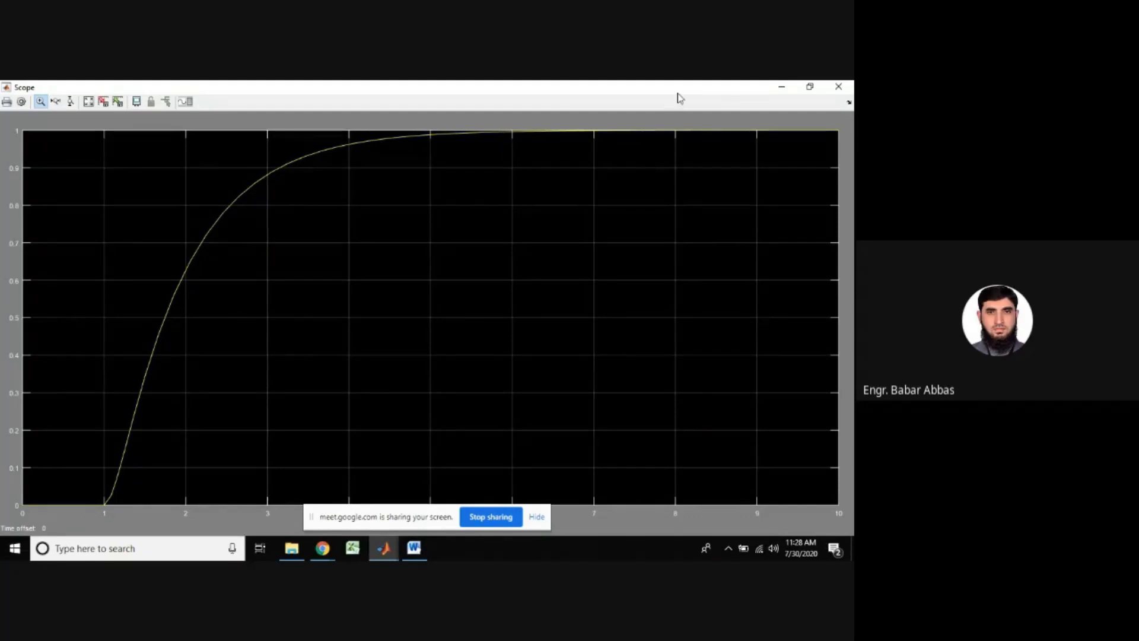
# Return to the model and set the Transfer Fcn block's denominator coefficients to [1 6 9]
pyautogui.click(782, 89)
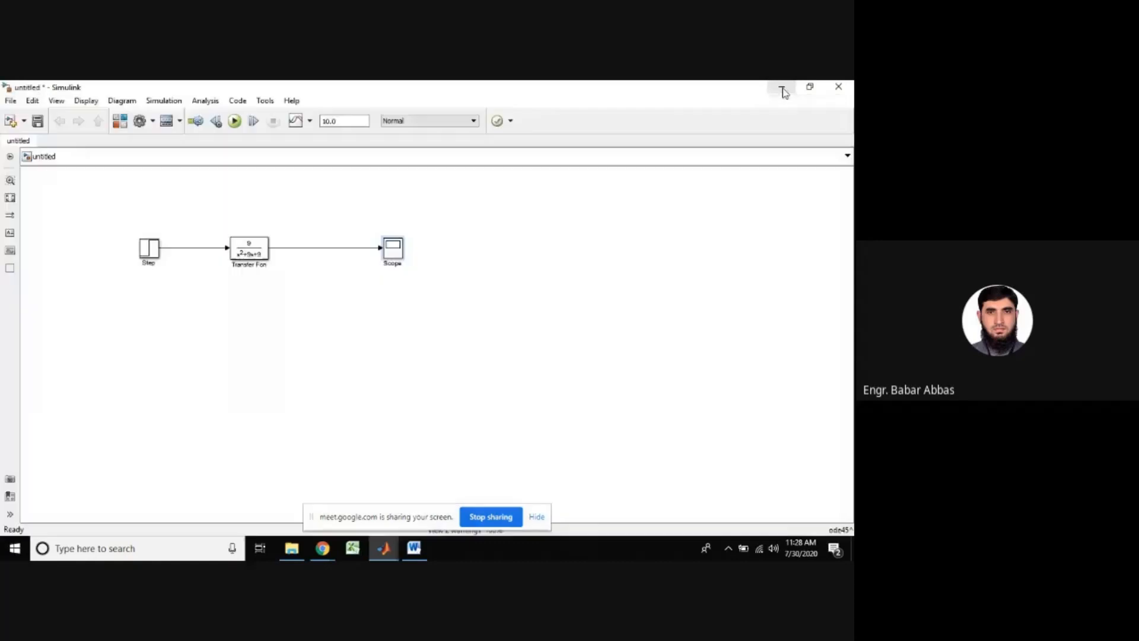
pyautogui.doubleClick(254, 255)
pyautogui.doubleClick(301, 261)
pyautogui.write('6')
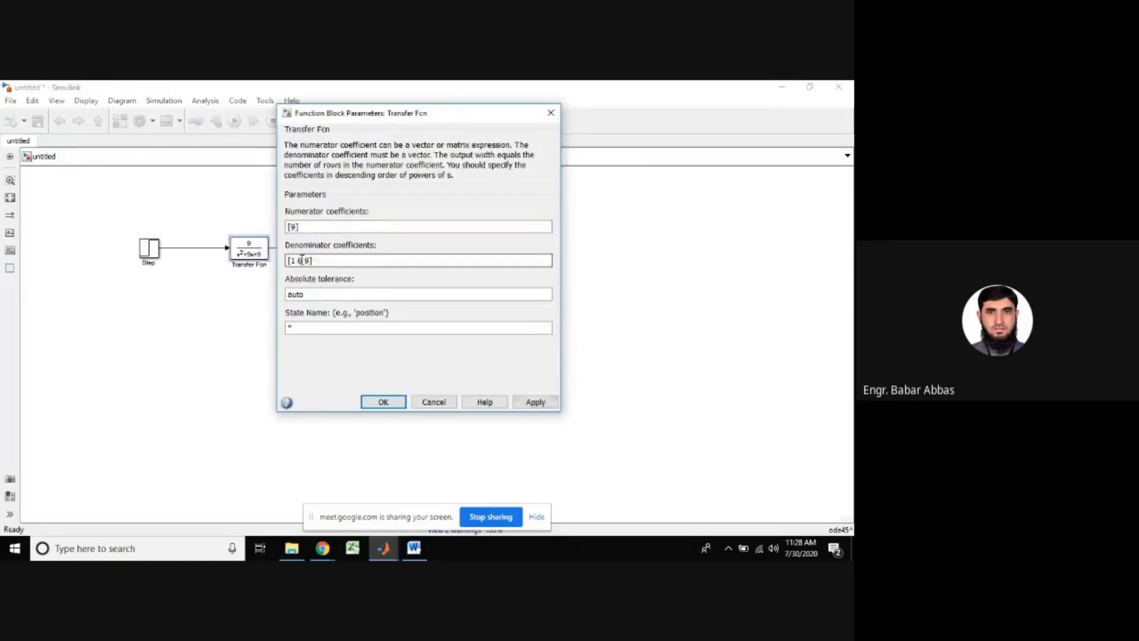
pyautogui.click(382, 403)
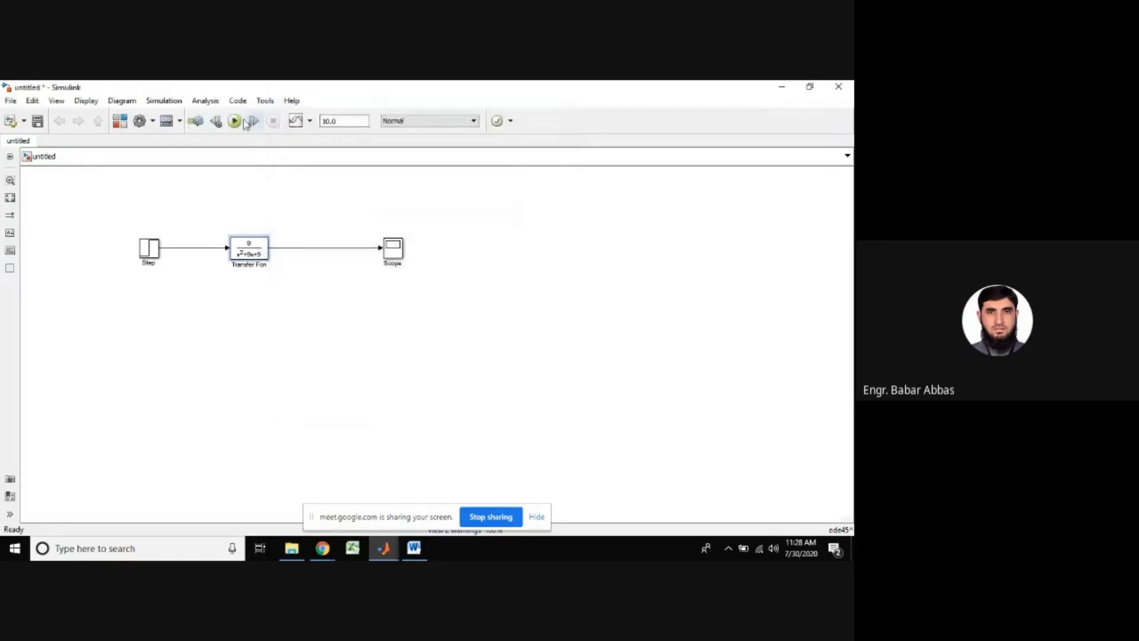
# Run the simulation and view the step response autoscaled in the Scope, then minimize the scope window
pyautogui.click(235, 121)
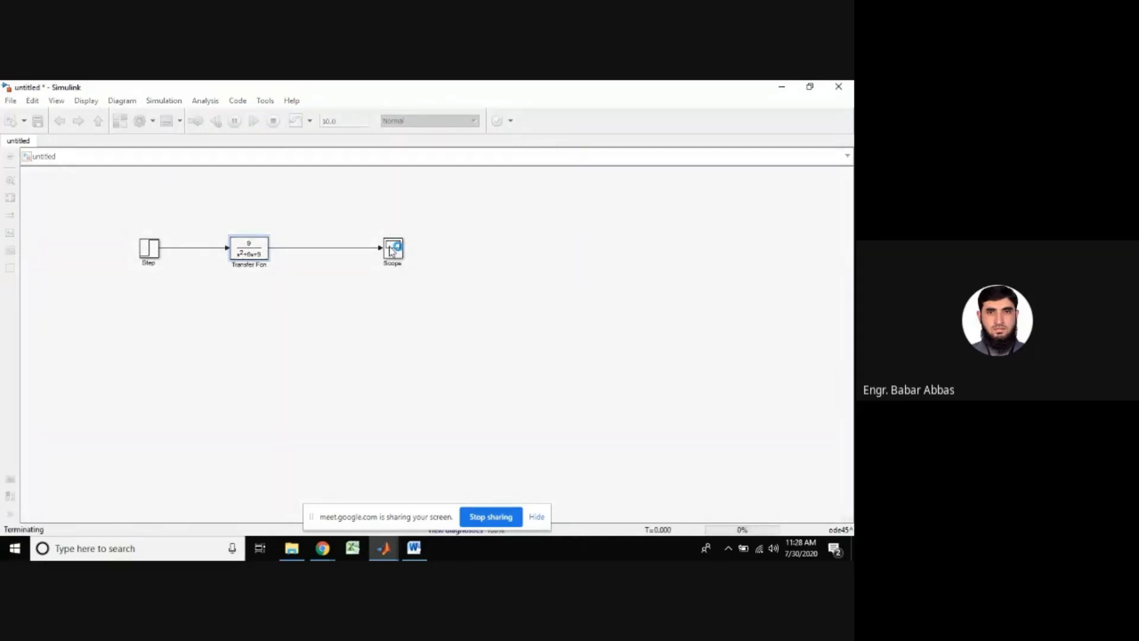
pyautogui.doubleClick(390, 248)
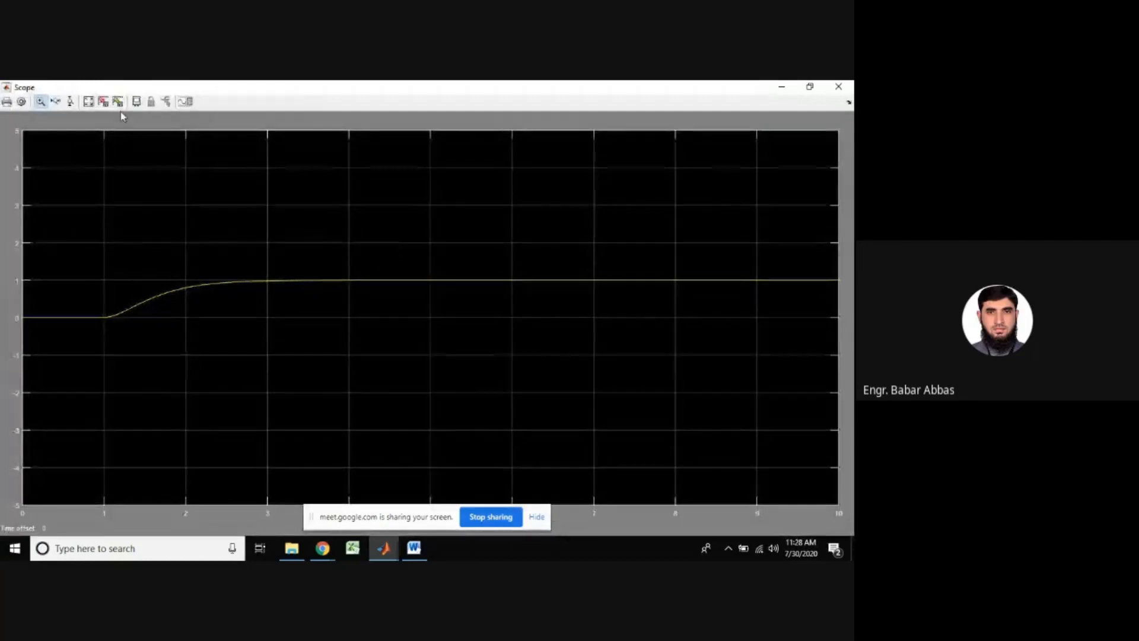
pyautogui.click(89, 102)
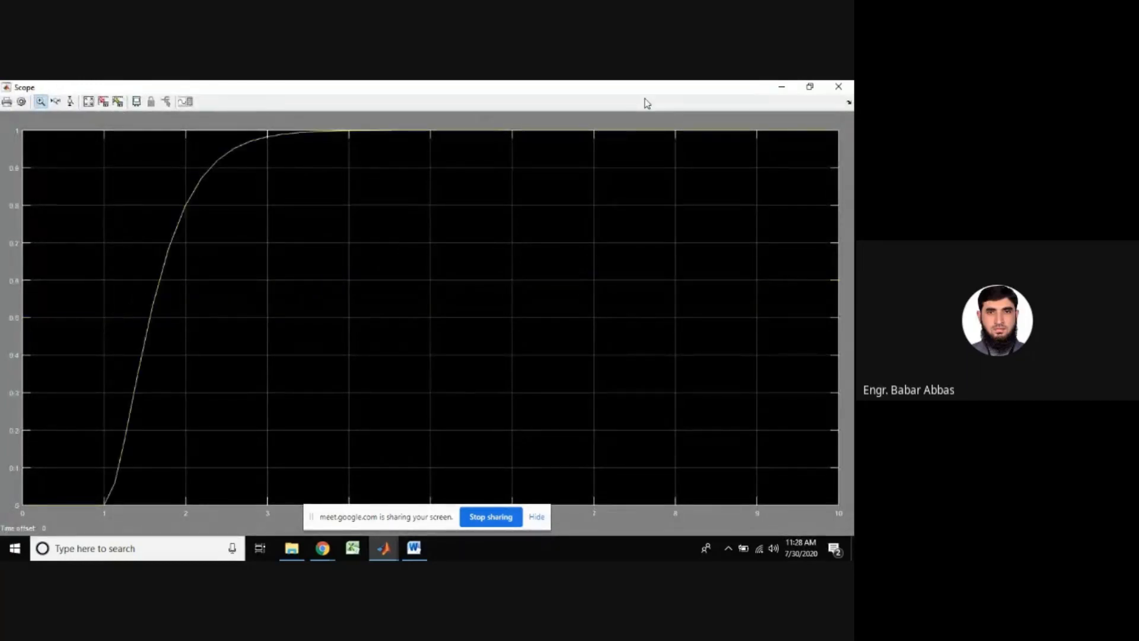
pyautogui.click(780, 87)
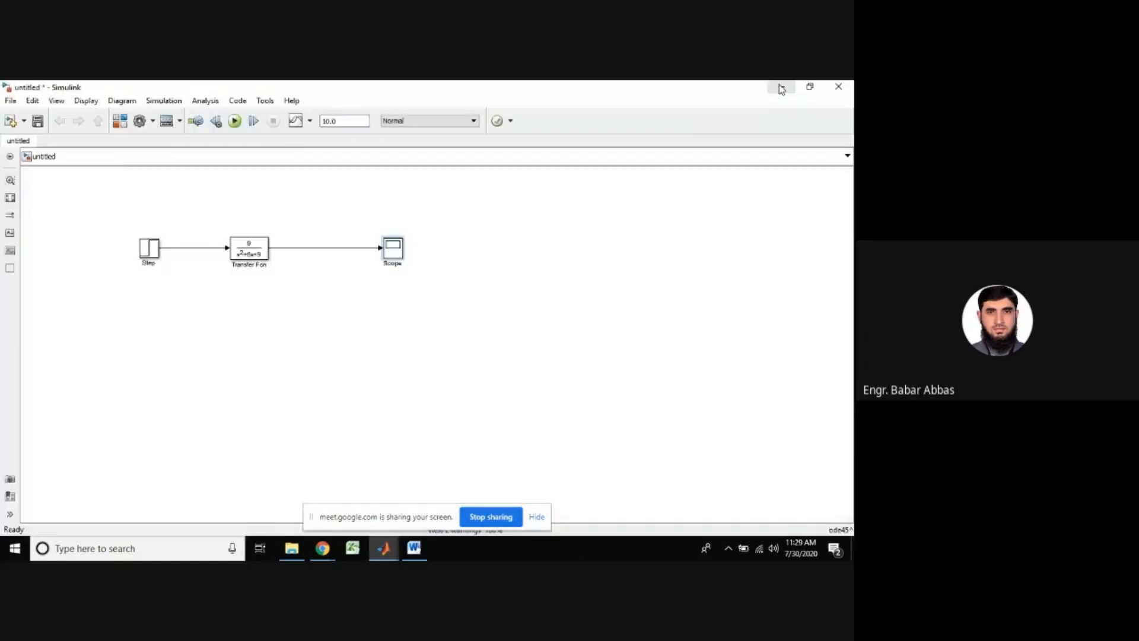
# Add a second Transfer Fcn block below the first and branch the Step signal into its input
pyautogui.moveTo(87, 340); pyautogui.dragTo(520, 197)
pyautogui.click(646, 269)
pyautogui.scroll(3, 646, 269)
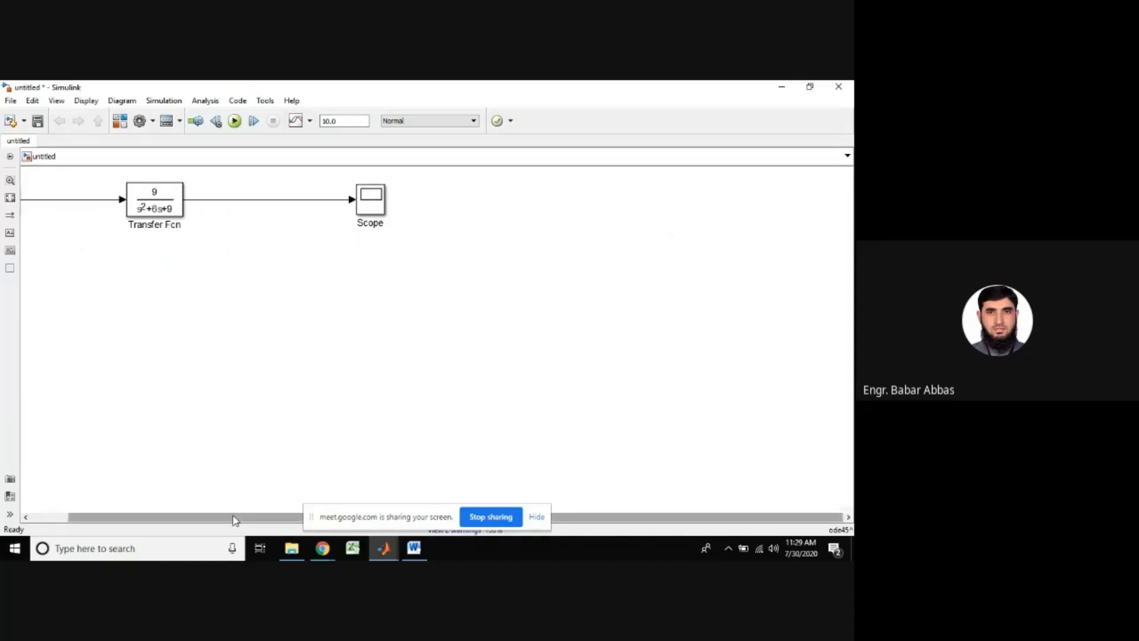
pyautogui.moveTo(236, 518); pyautogui.dragTo(129, 506)
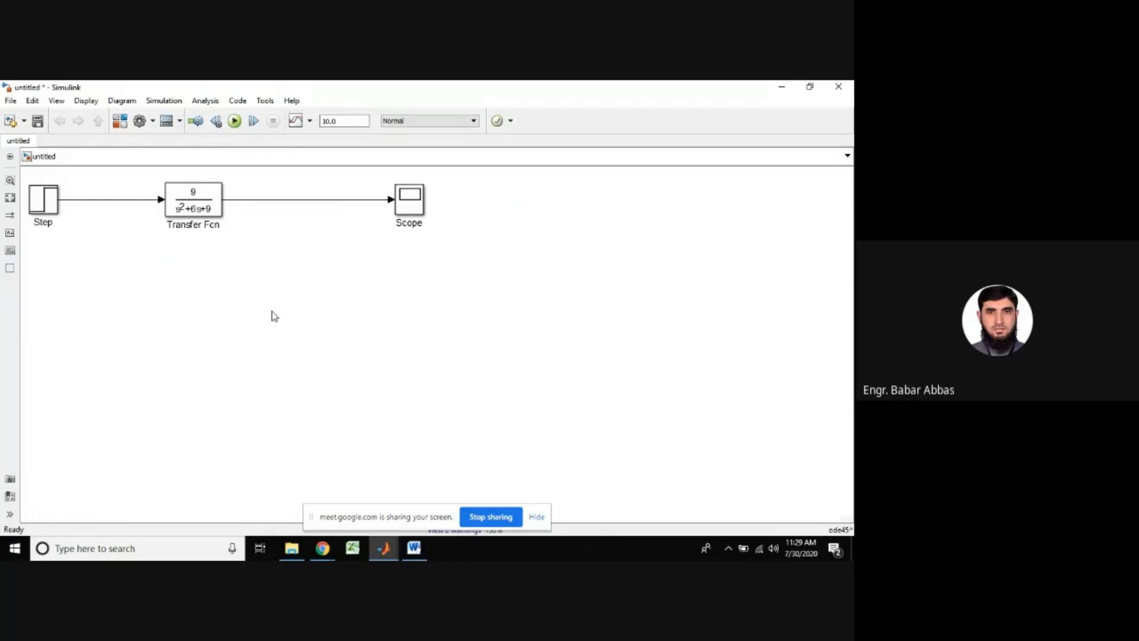
pyautogui.write('tra')
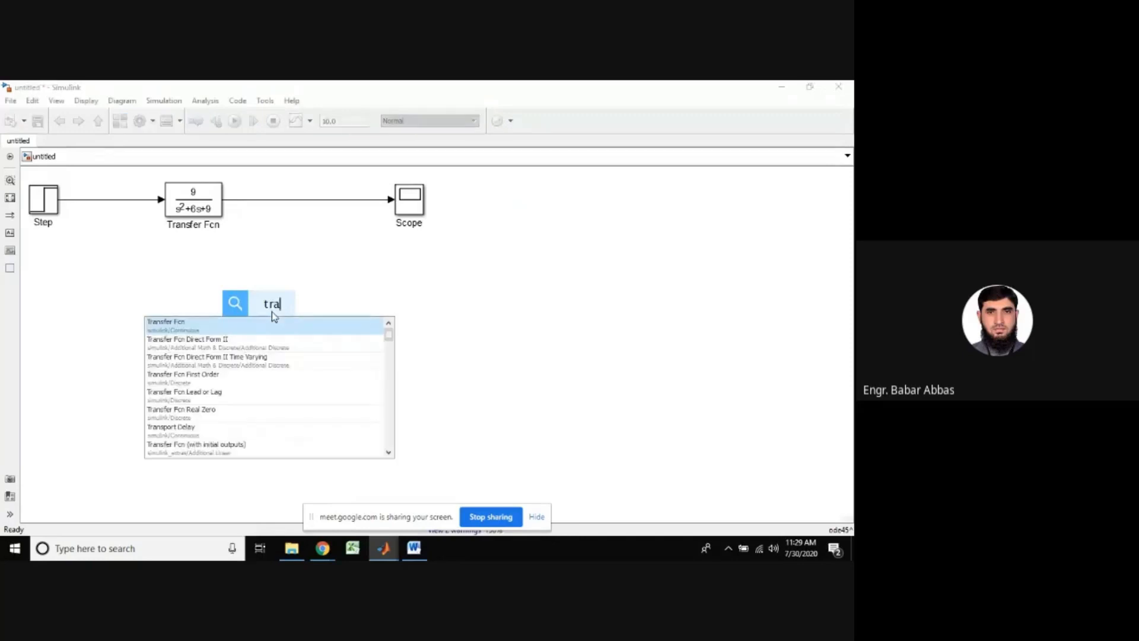
pyautogui.press('Return')
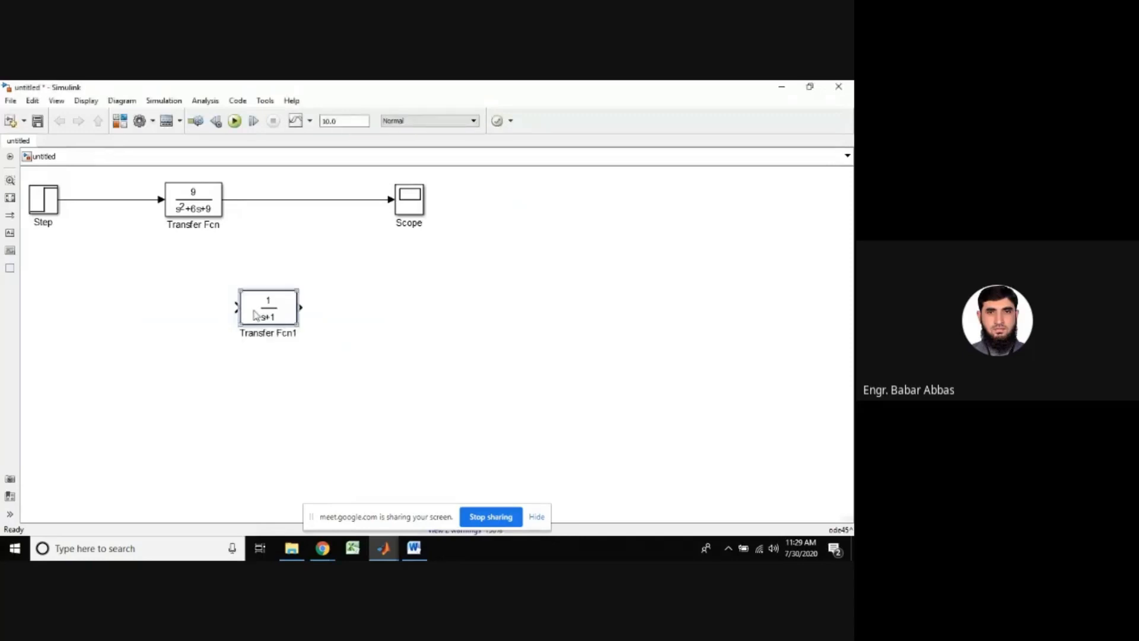
pyautogui.moveTo(258, 315); pyautogui.dragTo(85, 199)
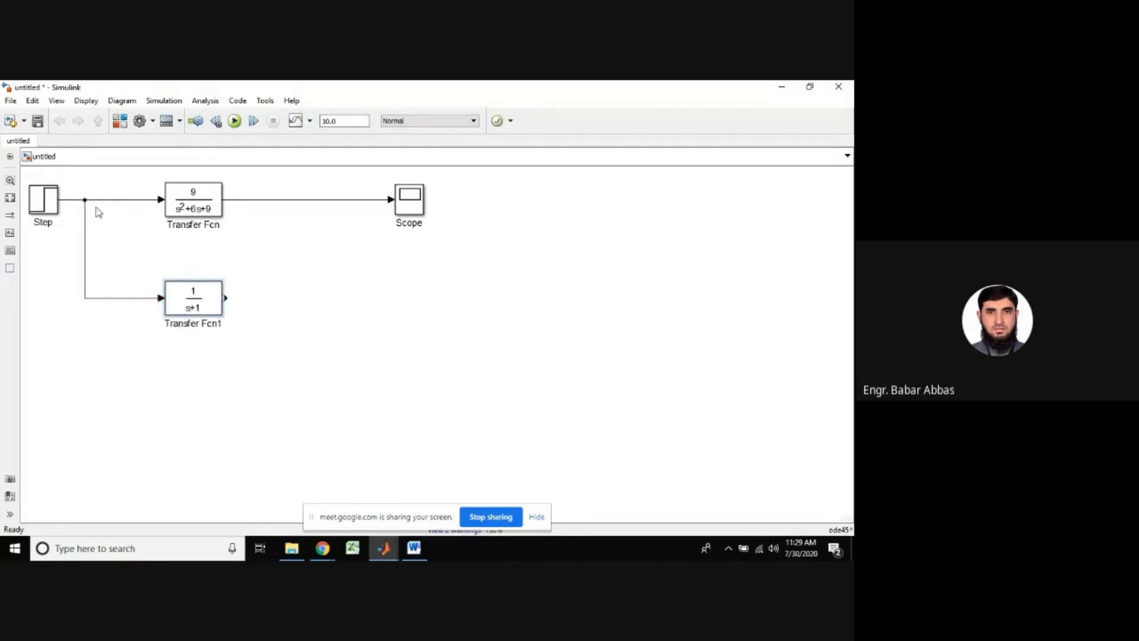
# Delete the signal line between the first Transfer Fcn and the Scope, and add a Mux block
pyautogui.click(375, 201)
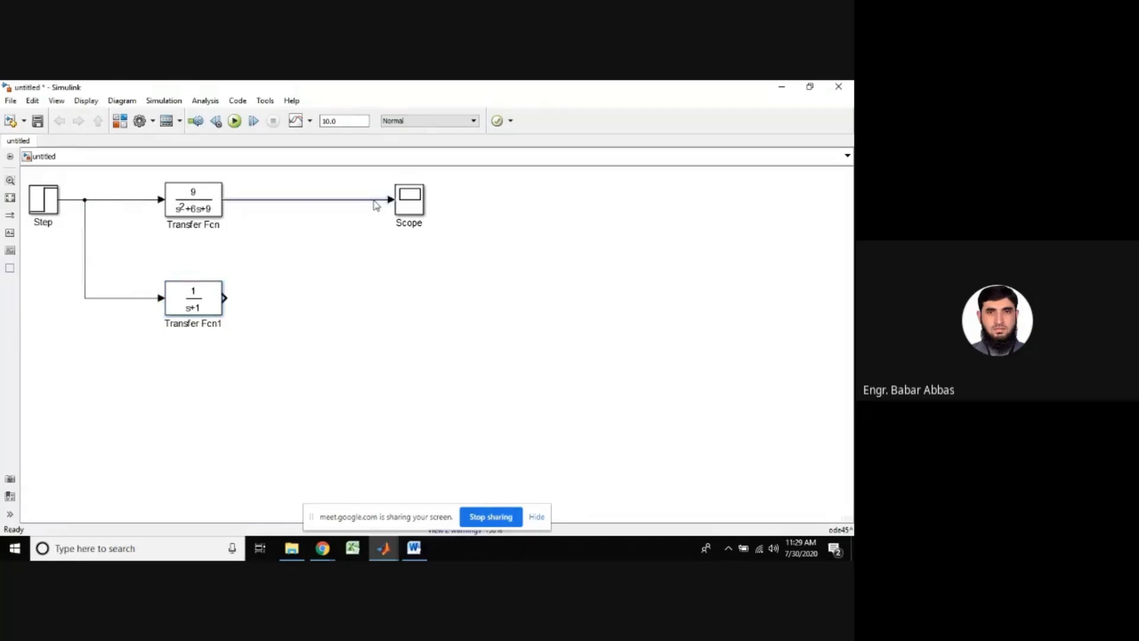
pyautogui.press('Delete')
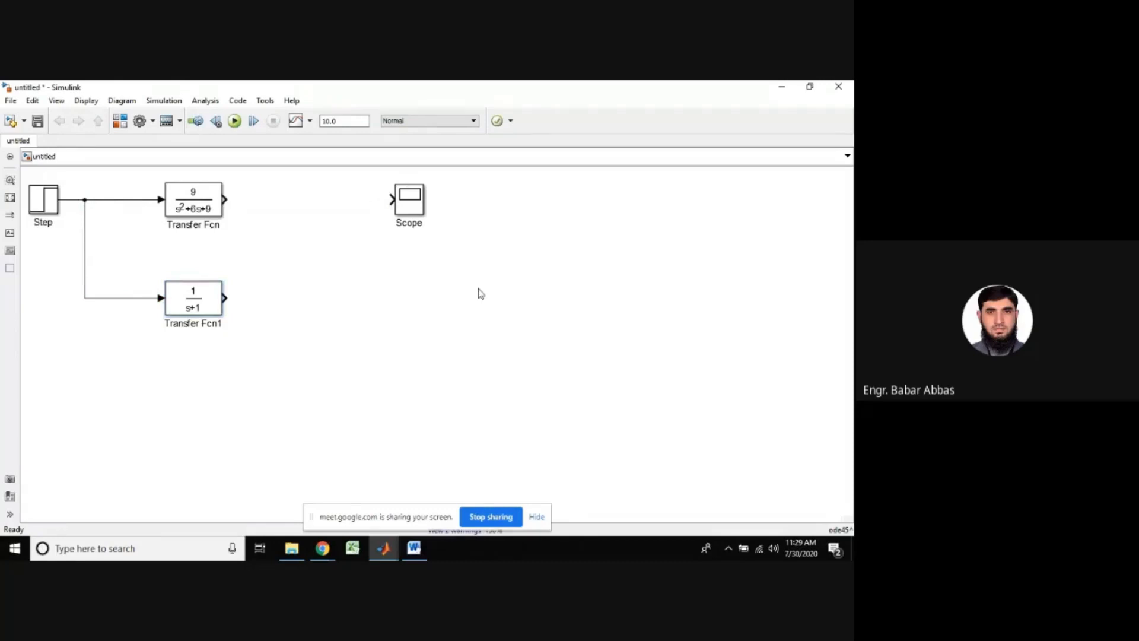
pyautogui.write('m')
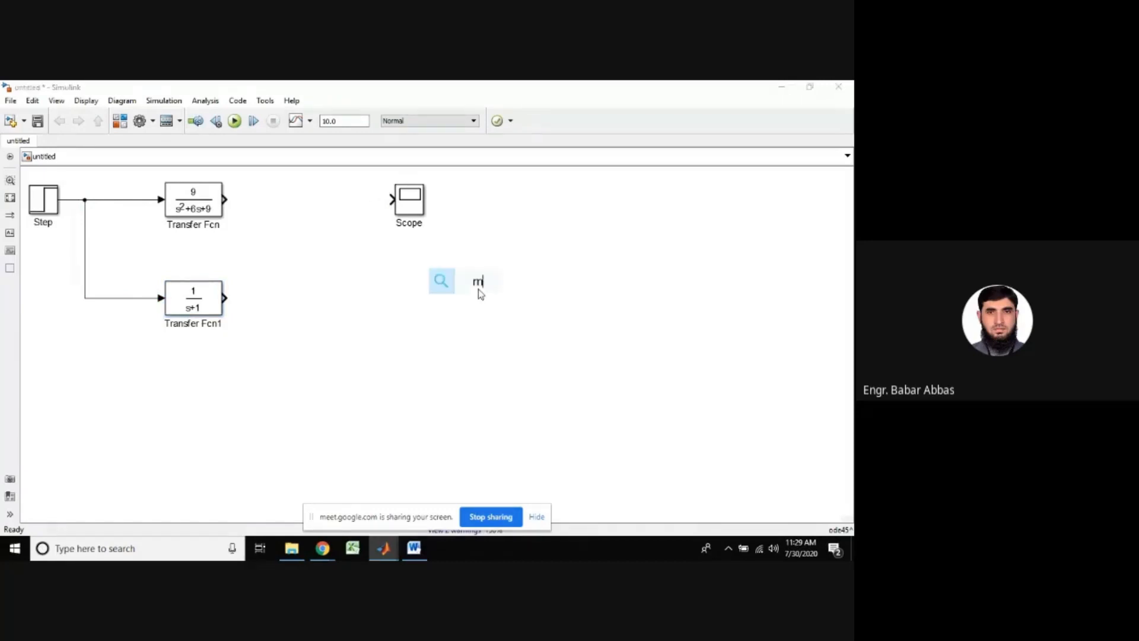
pyautogui.write('ux')
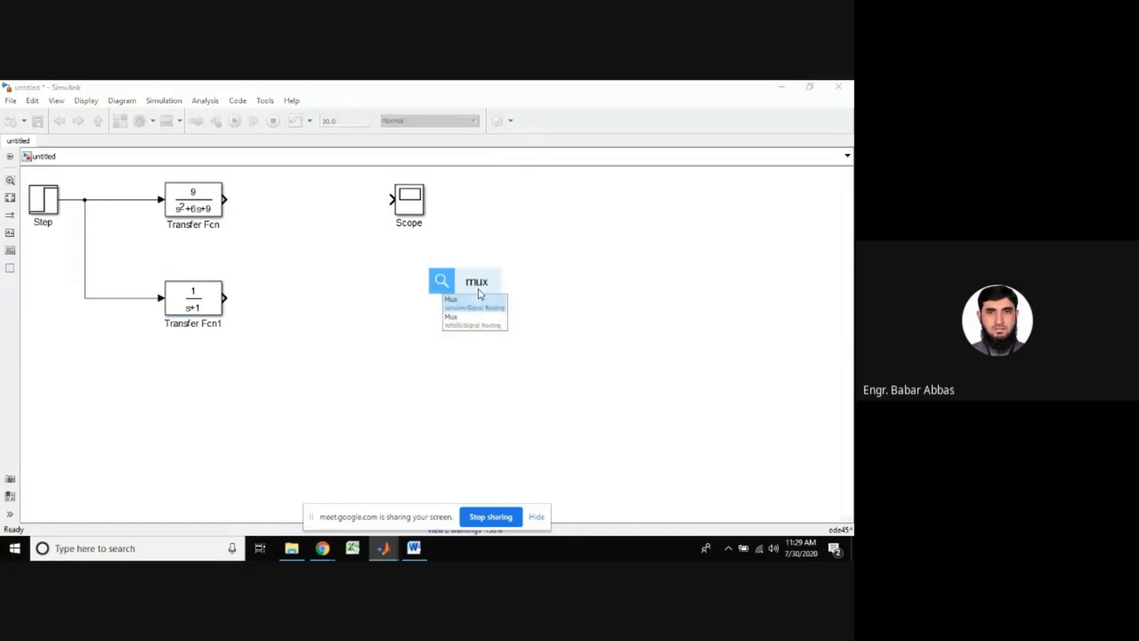
pyautogui.press('Return')
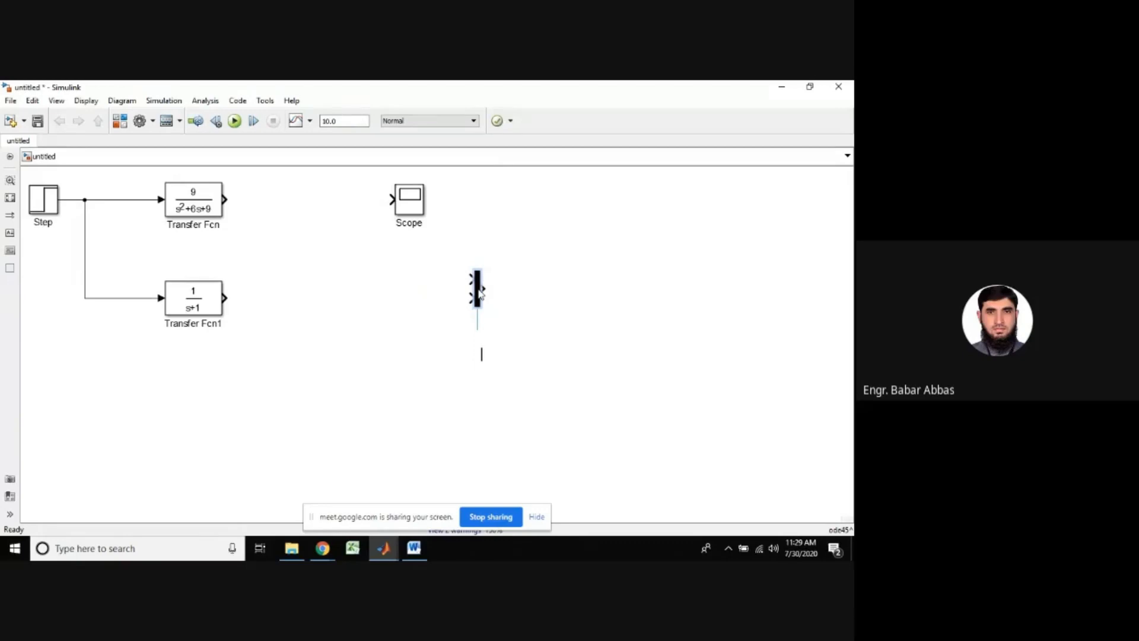
# Place the Mux between the first Transfer Fcn and the Scope, and connect its output to the Scope input
pyautogui.moveTo(481, 289); pyautogui.dragTo(348, 221)
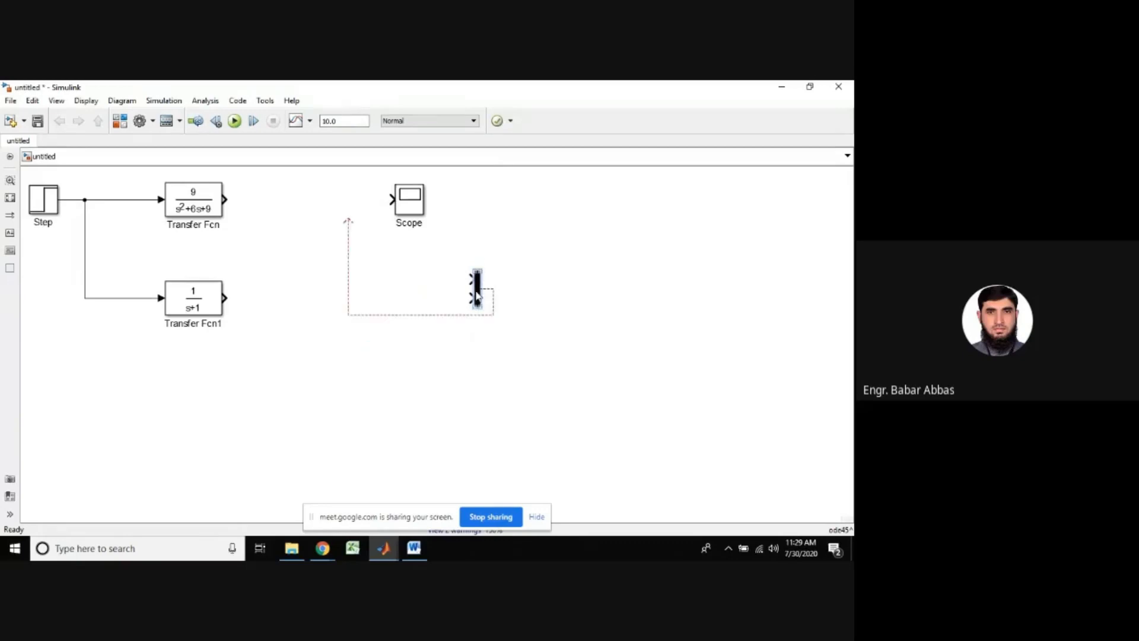
pyautogui.doubleClick(477, 292)
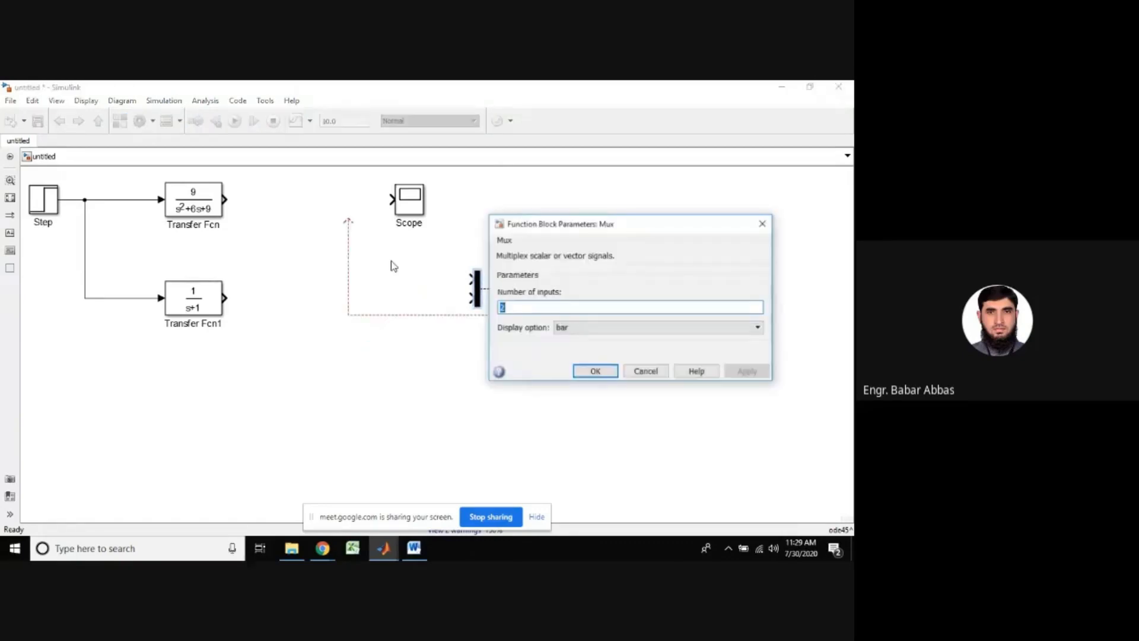
pyautogui.click(595, 372)
pyautogui.moveTo(481, 299); pyautogui.dragTo(415, 214)
pyautogui.click(408, 207)
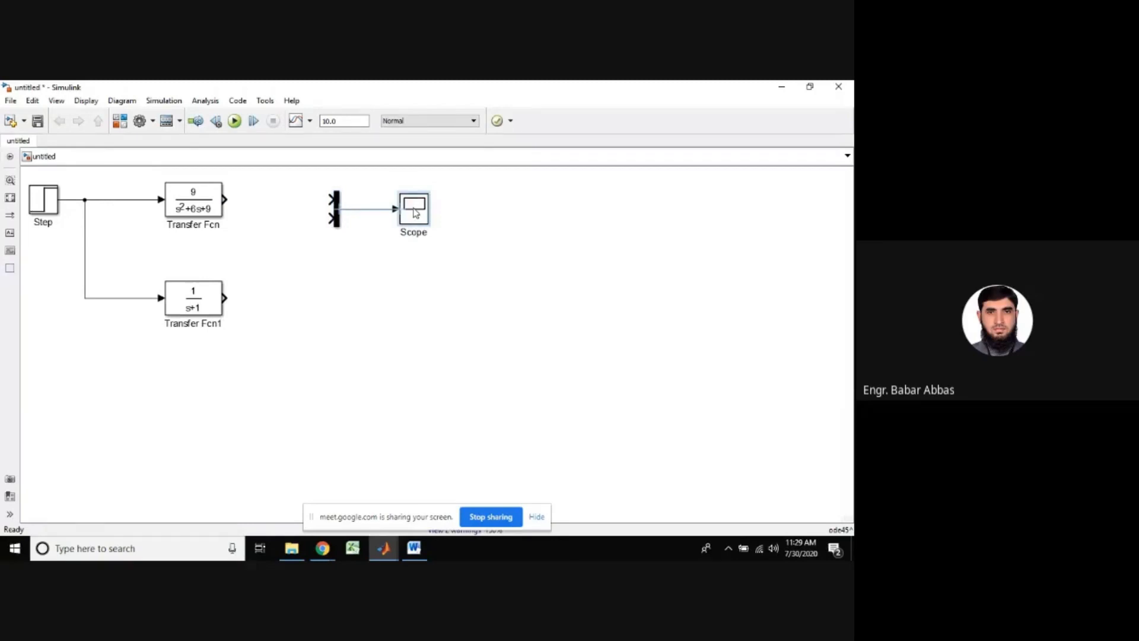
# Connect the outputs of both Transfer Fcn blocks to the Mux inputs, checking the Mux's number of inputs
pyautogui.moveTo(225, 193); pyautogui.dragTo(332, 206)
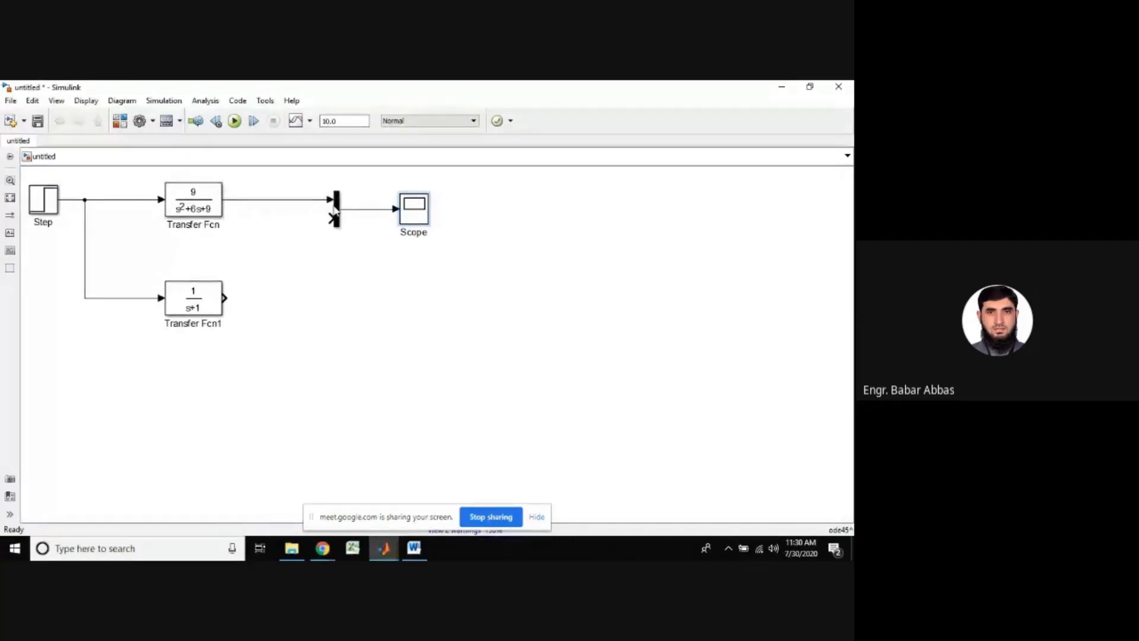
pyautogui.doubleClick(334, 209)
pyautogui.click(395, 362)
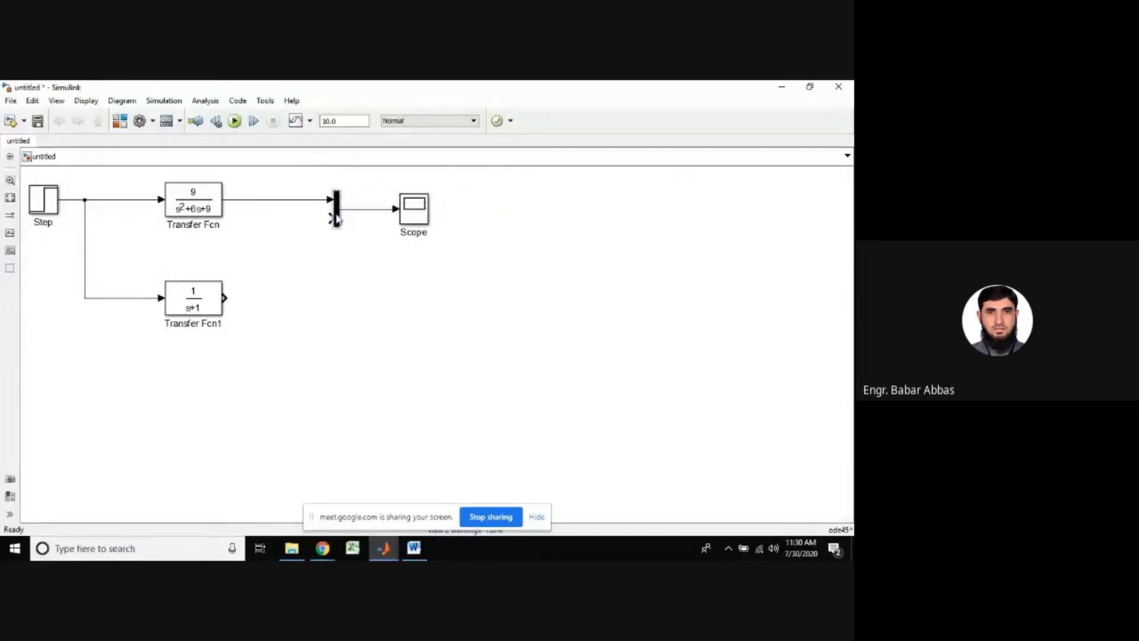
pyautogui.doubleClick(336, 219)
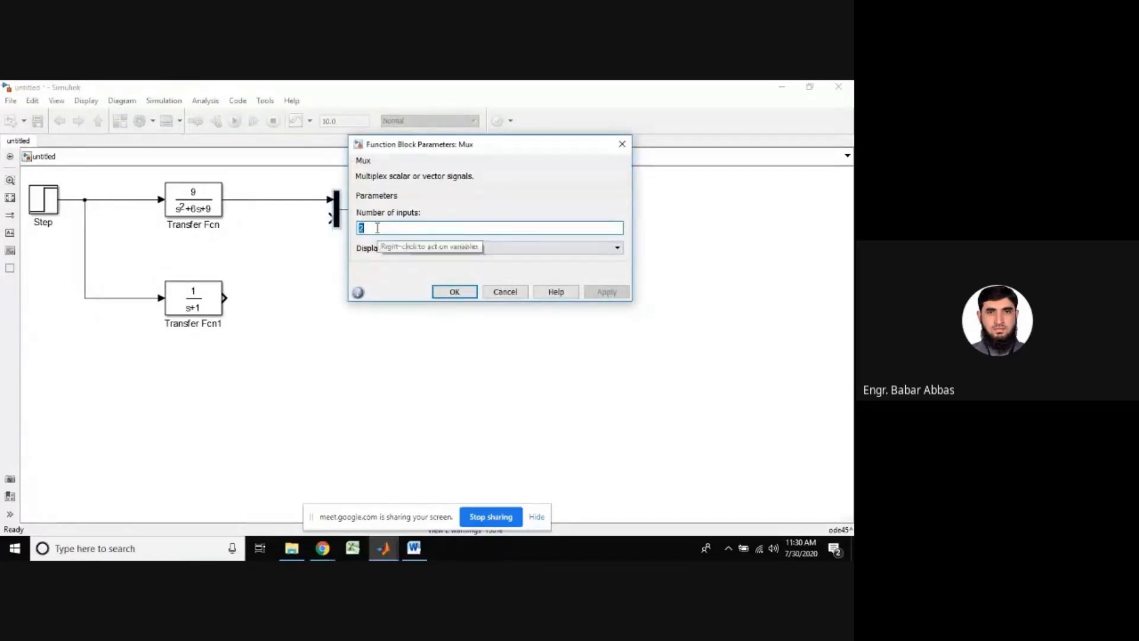
pyautogui.click(369, 228)
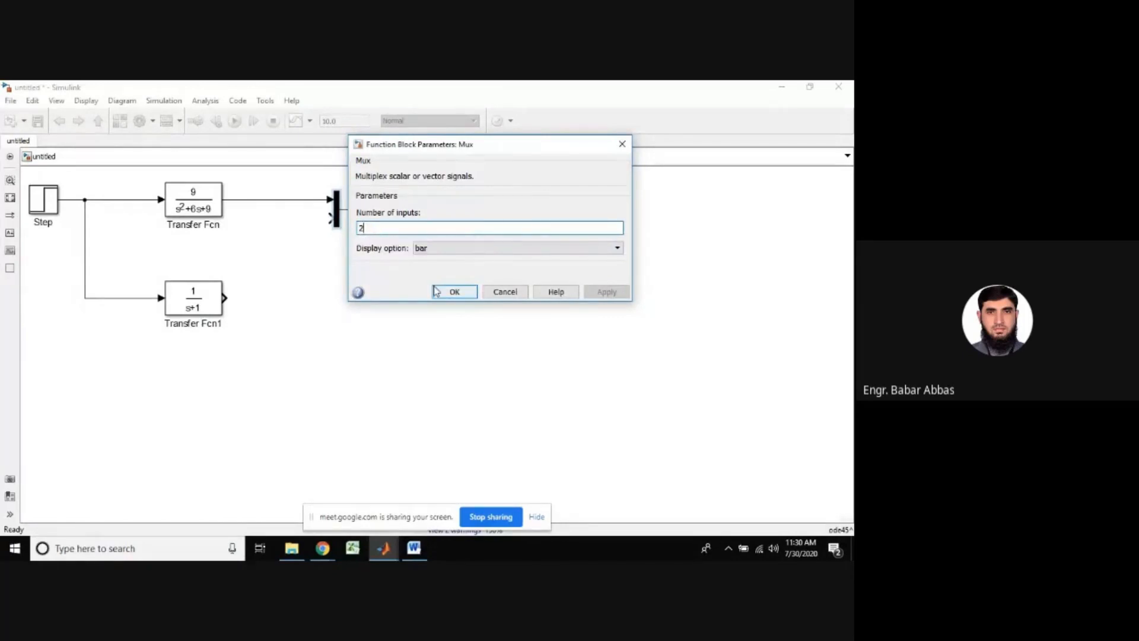
pyautogui.click(452, 291)
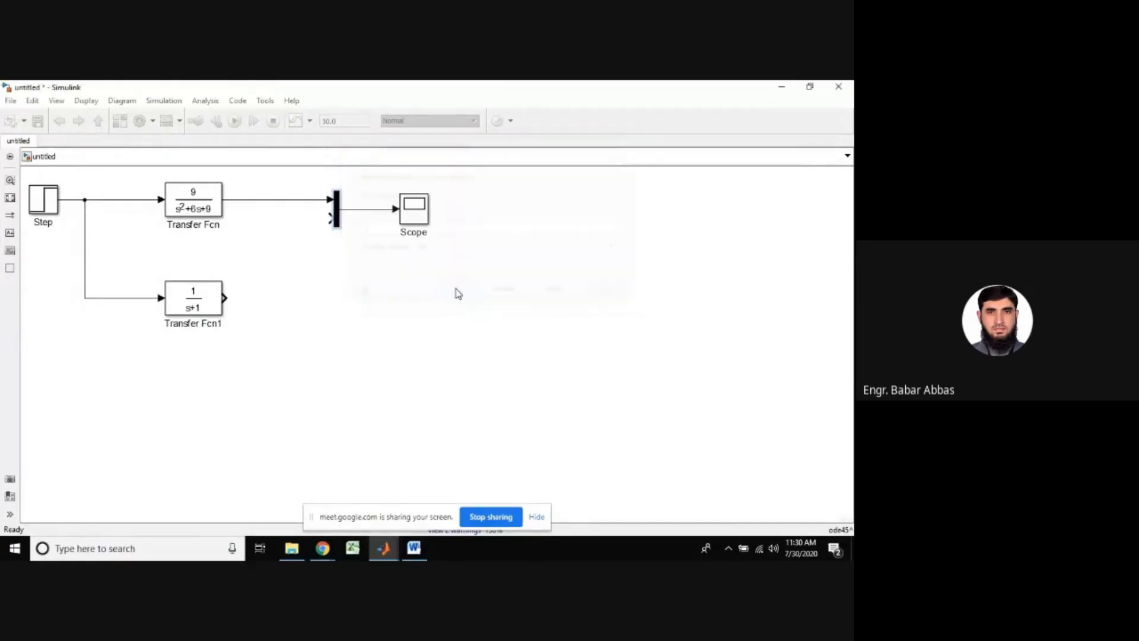
pyautogui.moveTo(224, 298); pyautogui.dragTo(330, 218)
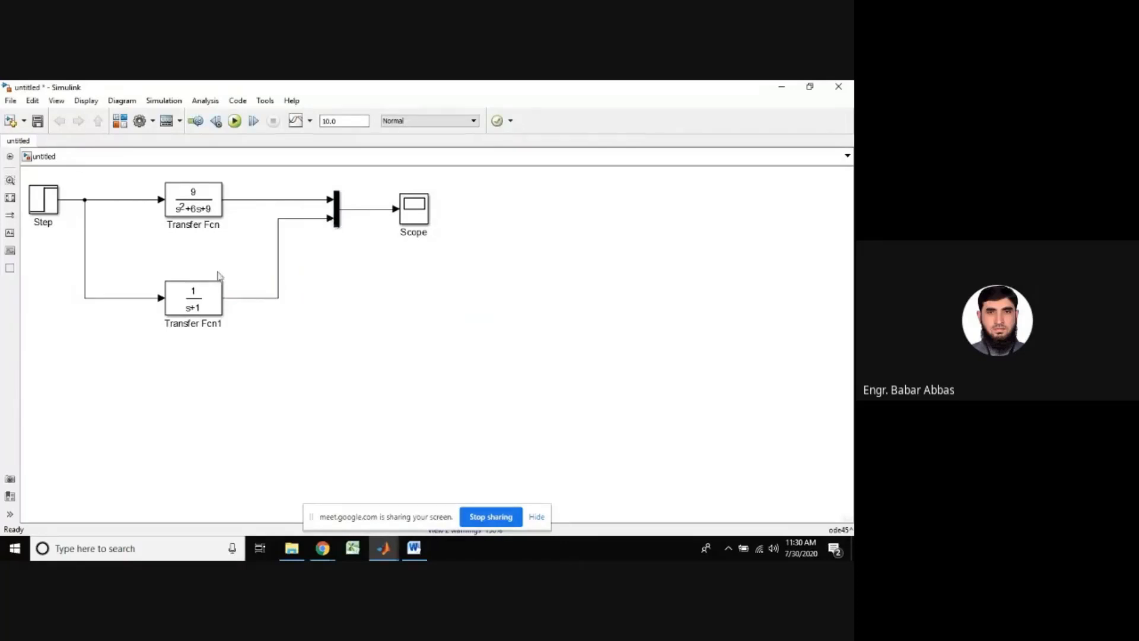
# Set the second Transfer Fcn block's numerator coefficients to [9] and its denominator coefficients to [1 9 9]
pyautogui.doubleClick(190, 300)
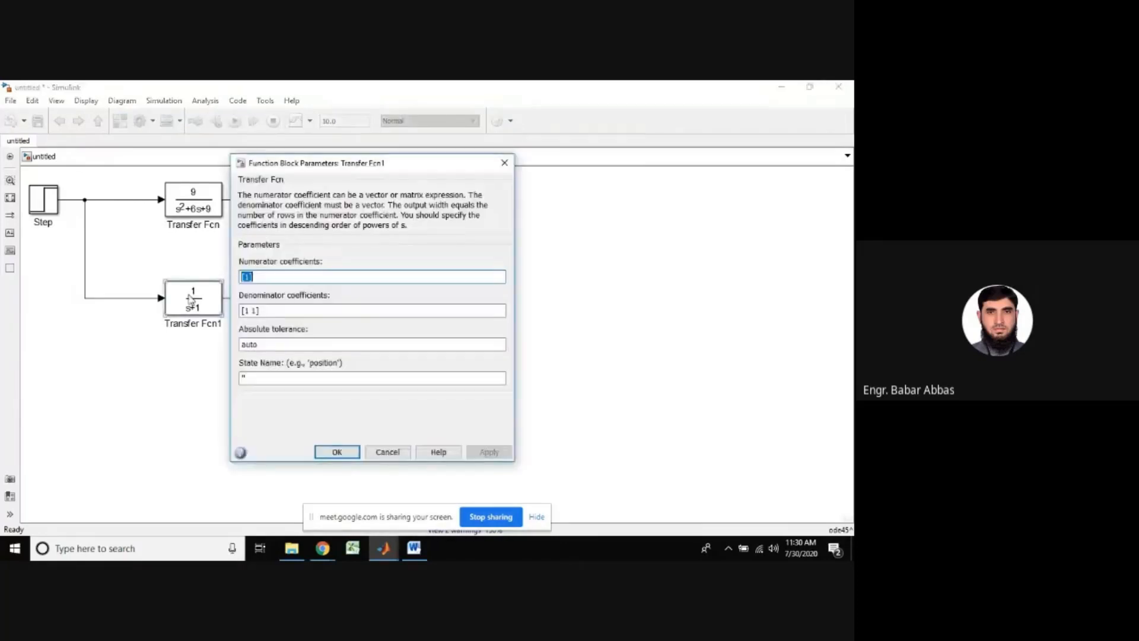
pyautogui.click(248, 277)
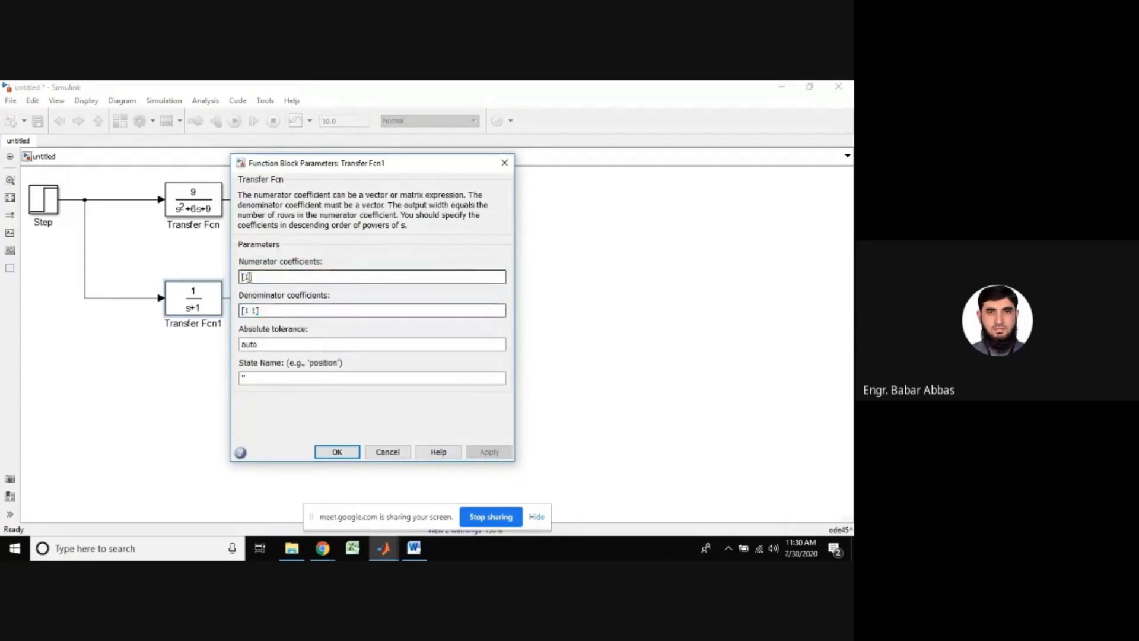
pyautogui.press('BackSpace')
pyautogui.write('9')
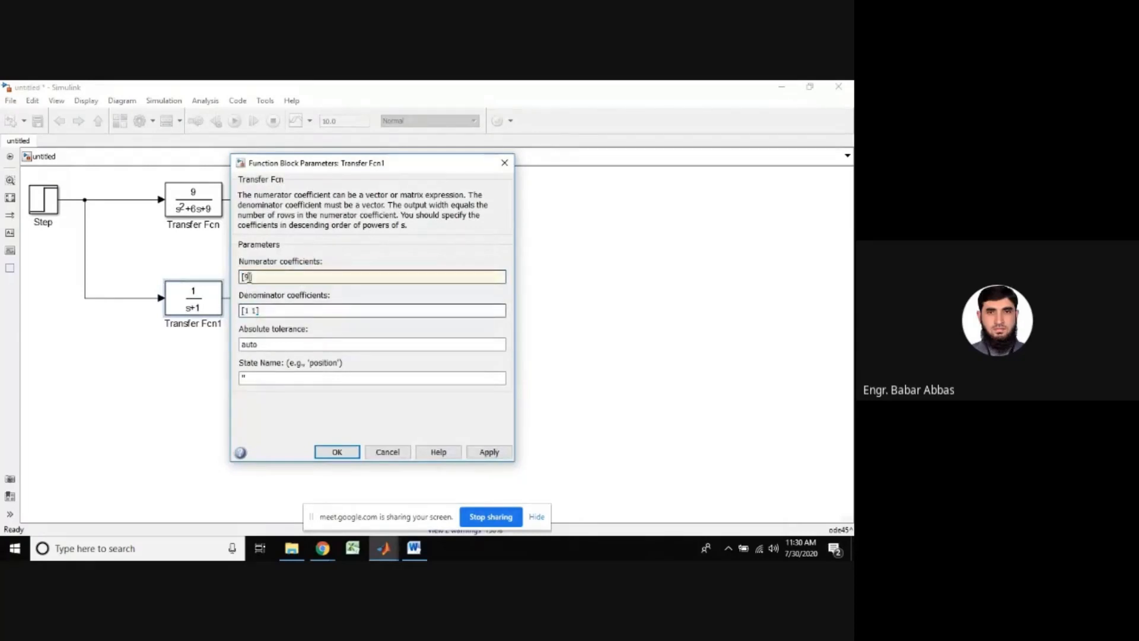
pyautogui.click(256, 310)
pyautogui.click(257, 309)
pyautogui.press('BackSpace')
pyautogui.write('9')
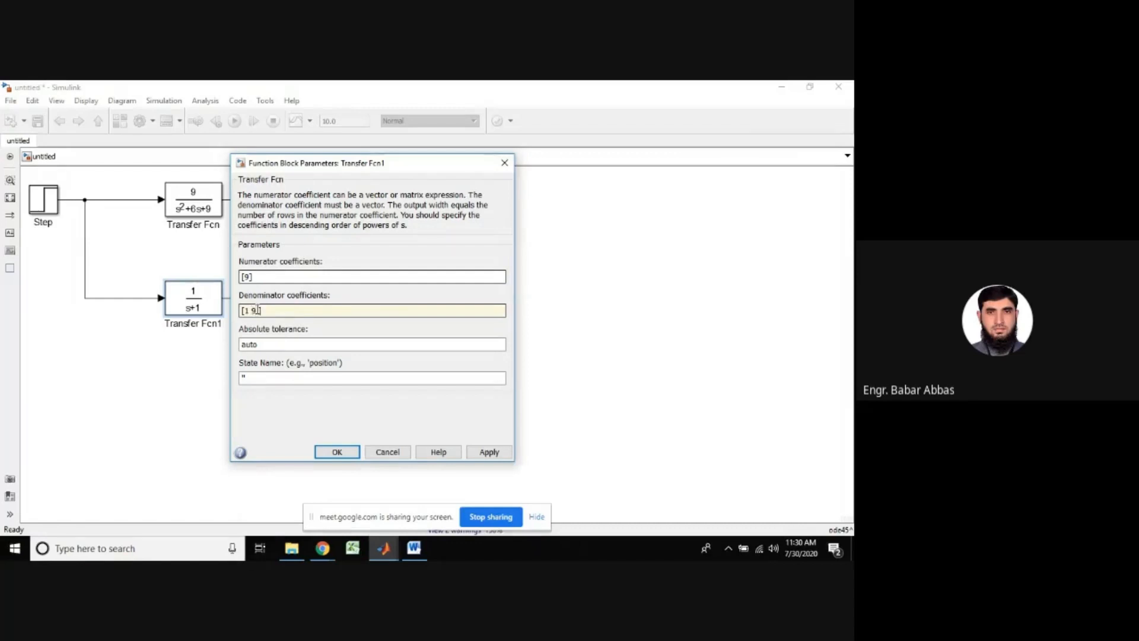
pyautogui.write('.9')
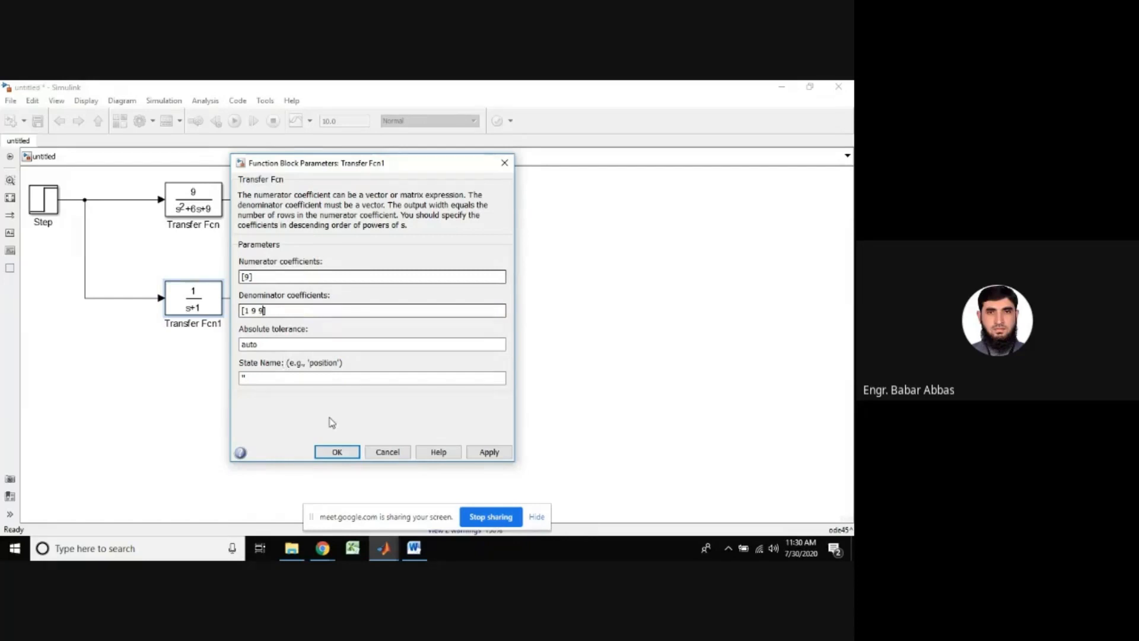
pyautogui.click(336, 454)
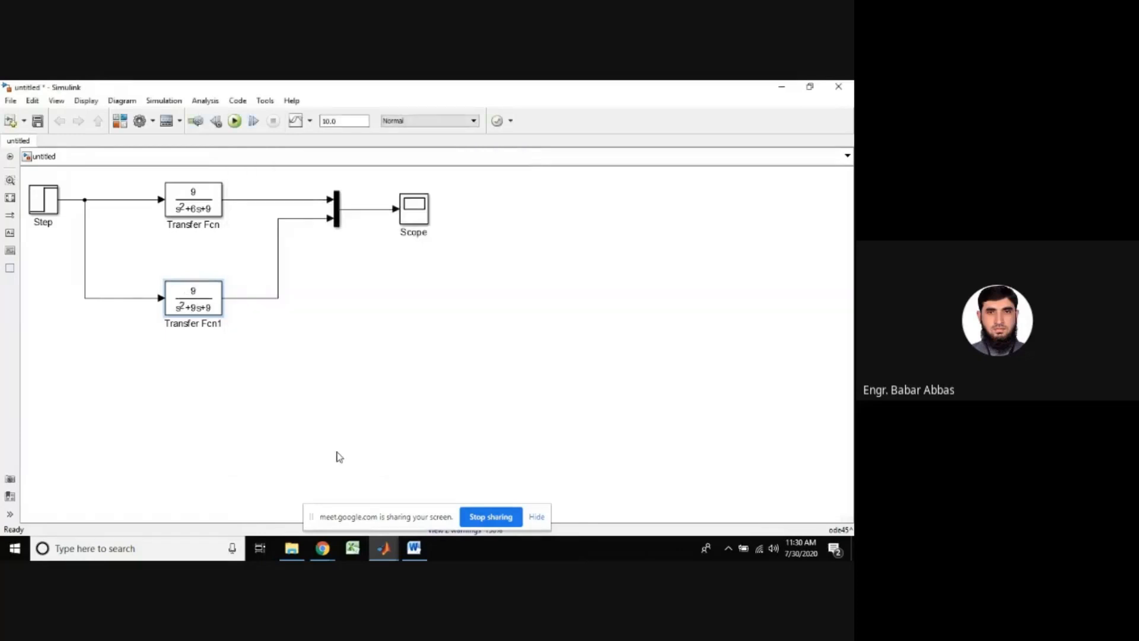
# Run the simulation and view both step responses together, autoscaled in the Scope
pyautogui.click(235, 121)
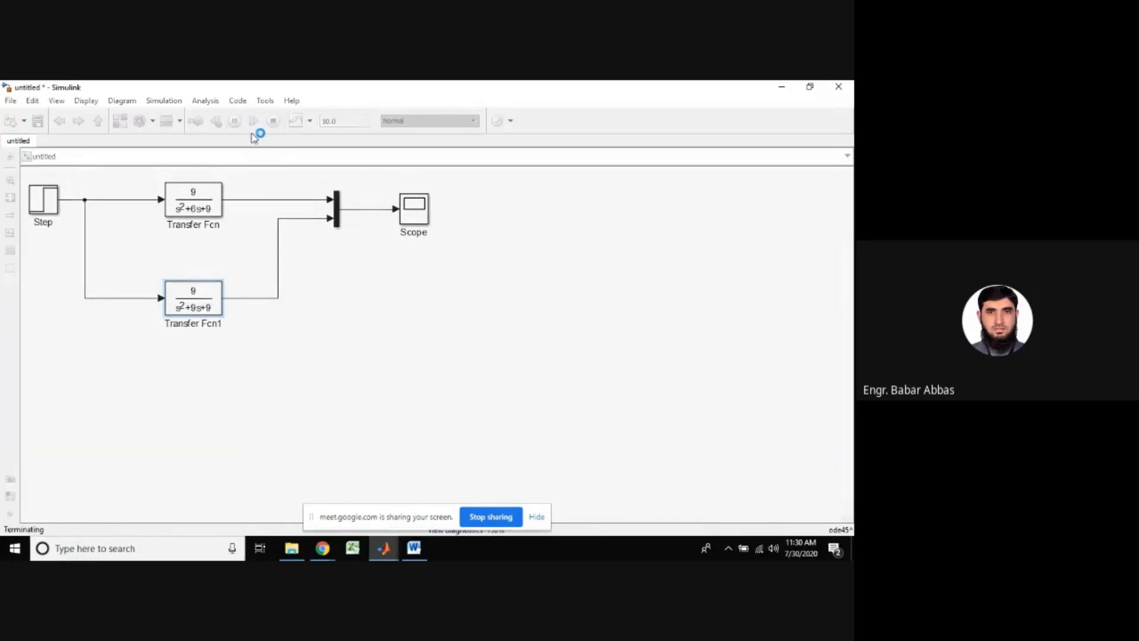
pyautogui.doubleClick(415, 213)
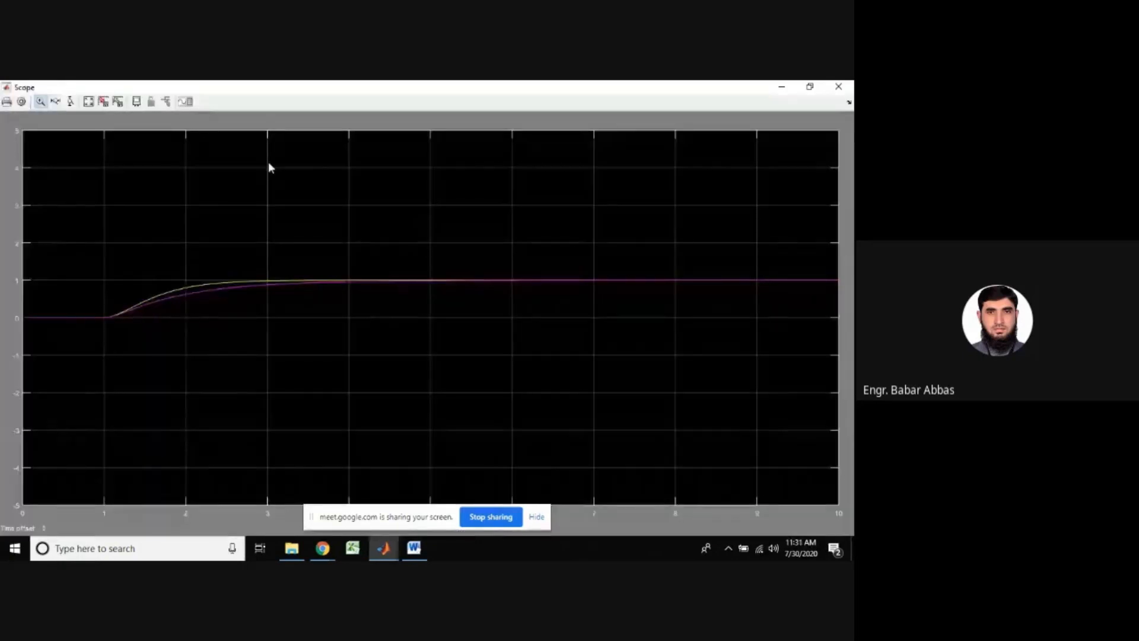
pyautogui.click(88, 102)
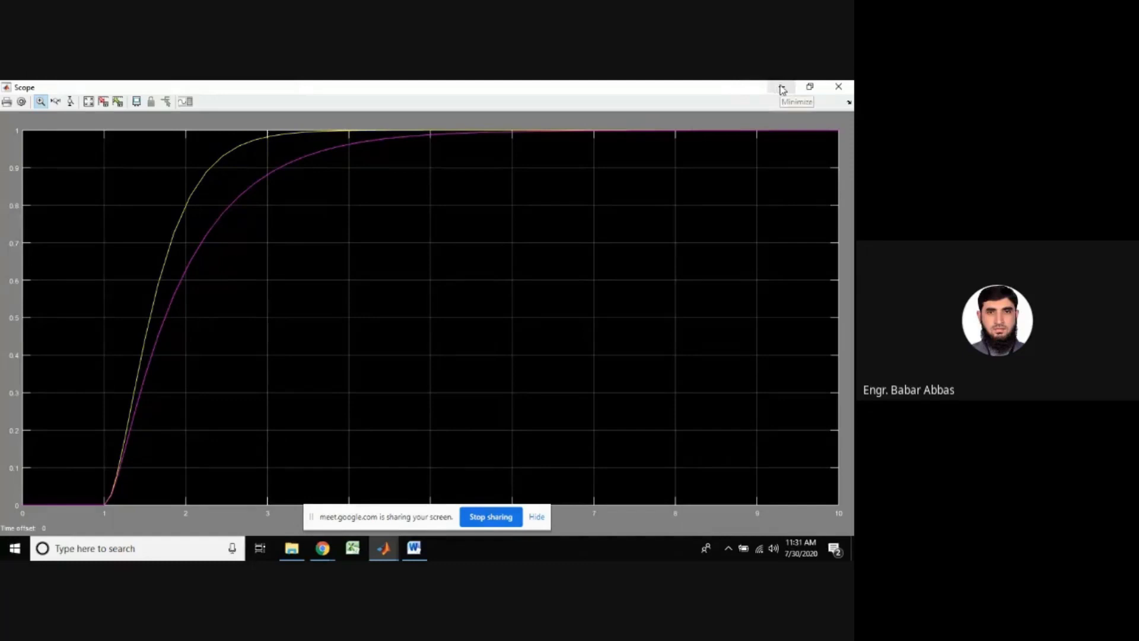
# Set the first Transfer Fcn block's denominator coefficients to [1 2 9] for an underdamped system
pyautogui.click(782, 89)
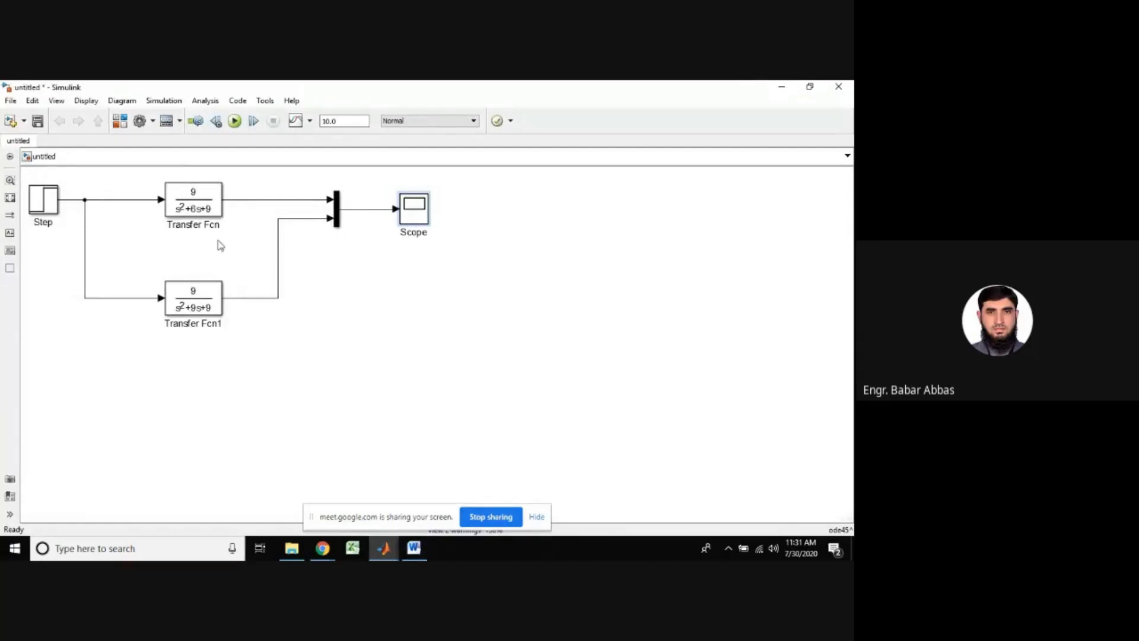
pyautogui.click(202, 206)
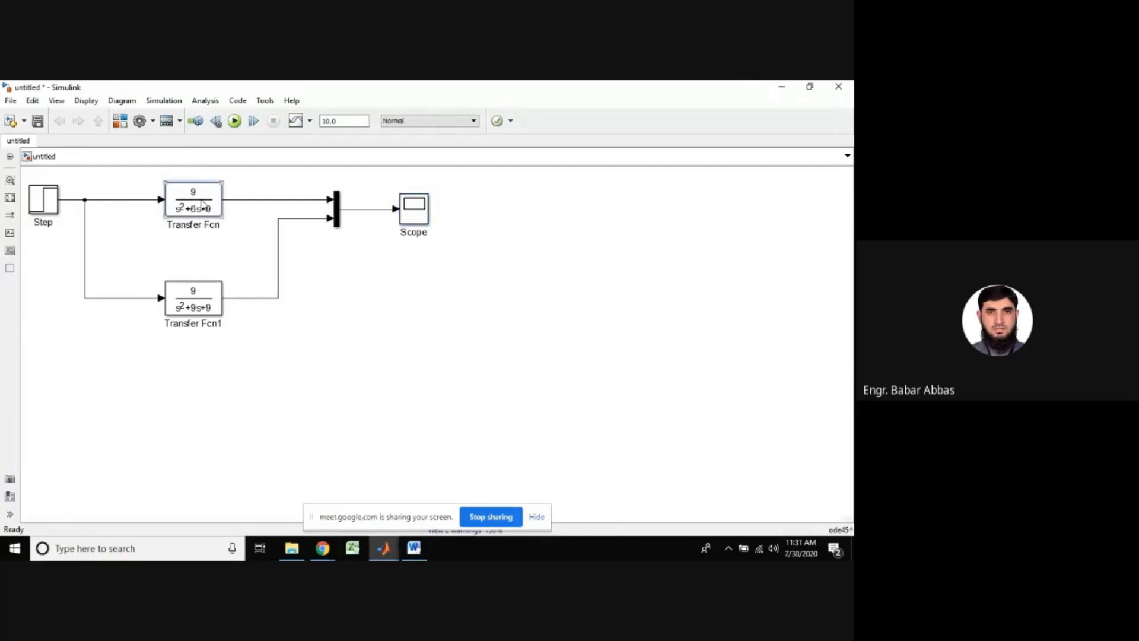
pyautogui.doubleClick(203, 205)
pyautogui.click(259, 238)
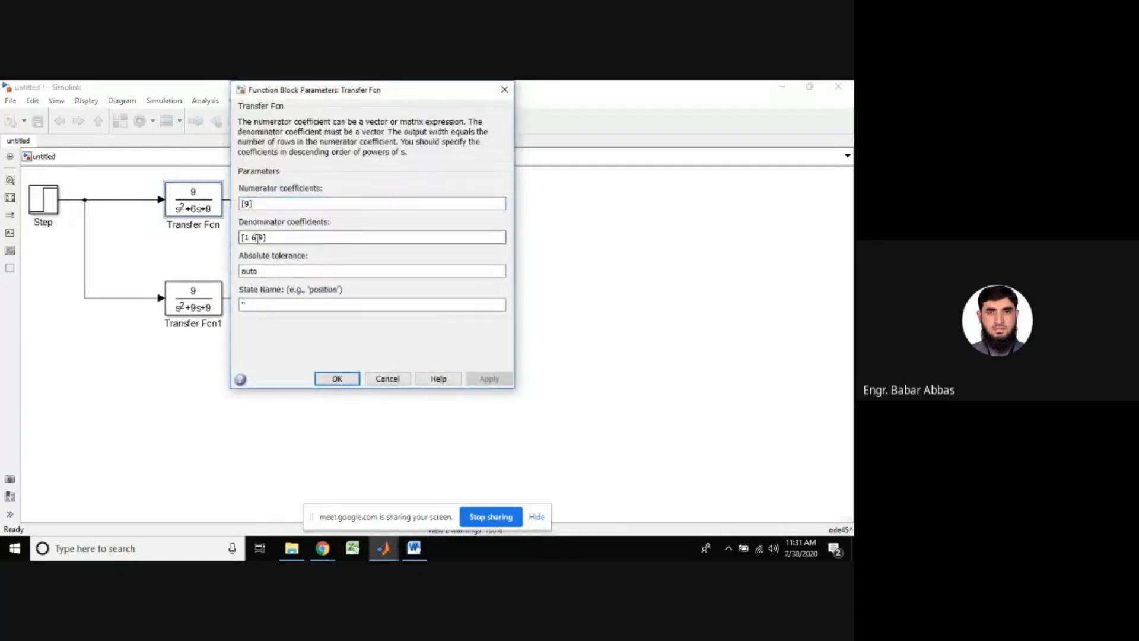
pyautogui.press('BackSpace')
pyautogui.write('2')
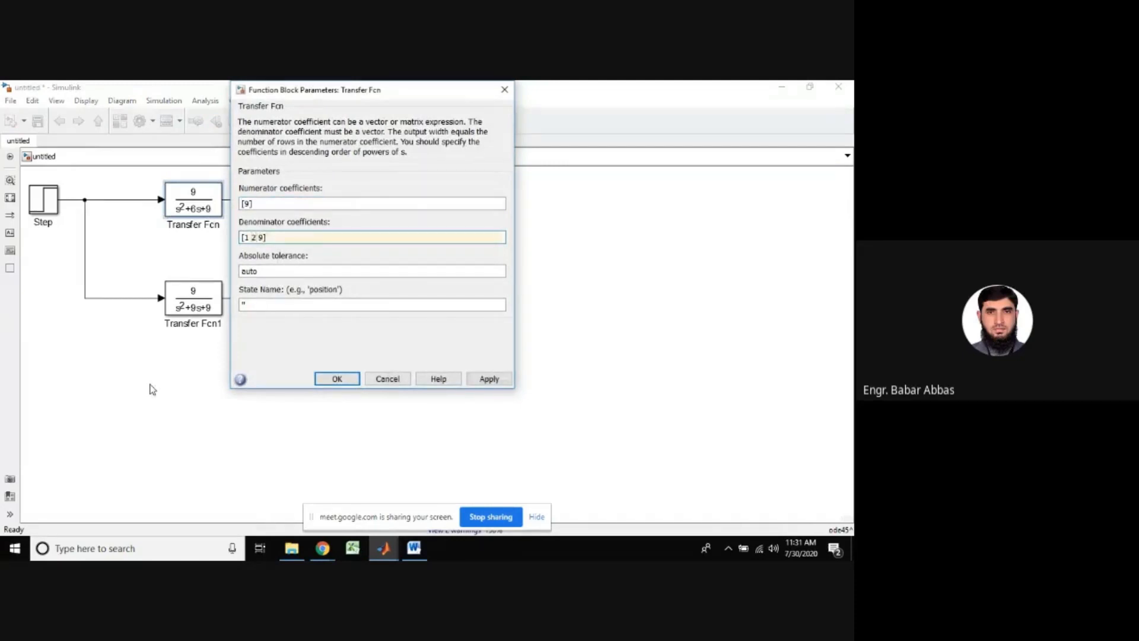
pyautogui.click(339, 380)
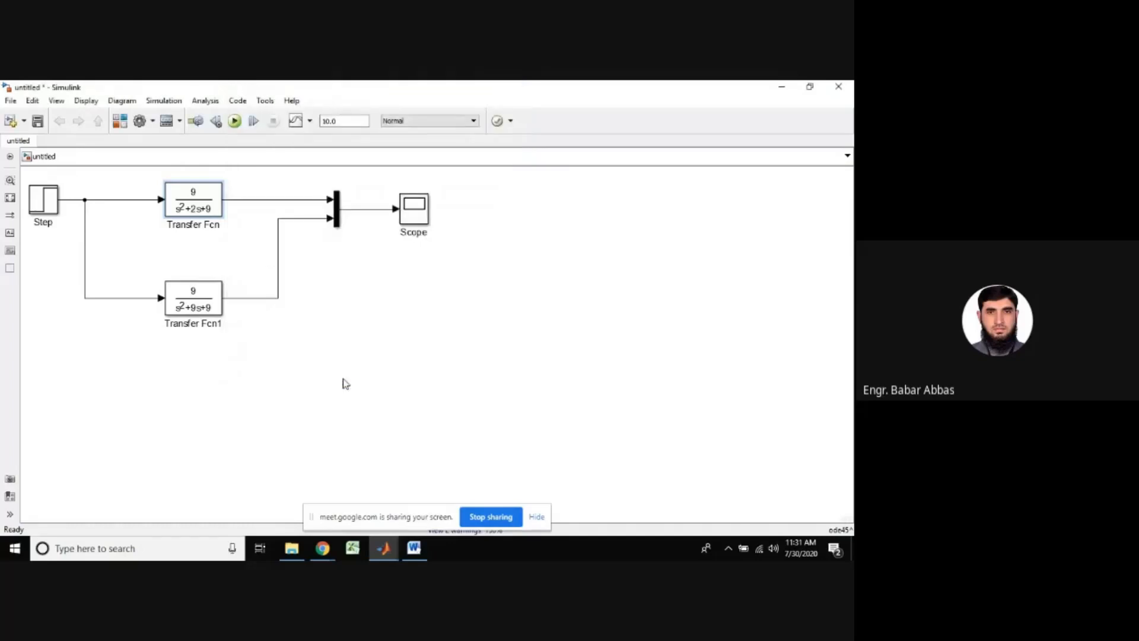
# Run the simulation and compare the underdamped and overdamped step responses, autoscaled in the Scope
pyautogui.click(235, 122)
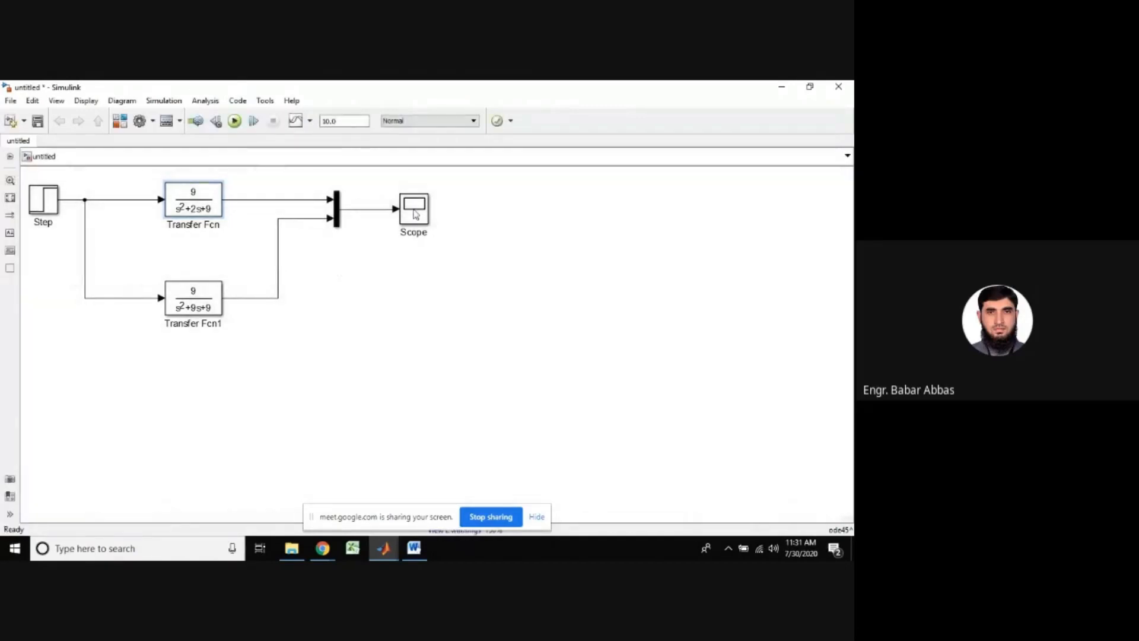
pyautogui.doubleClick(415, 215)
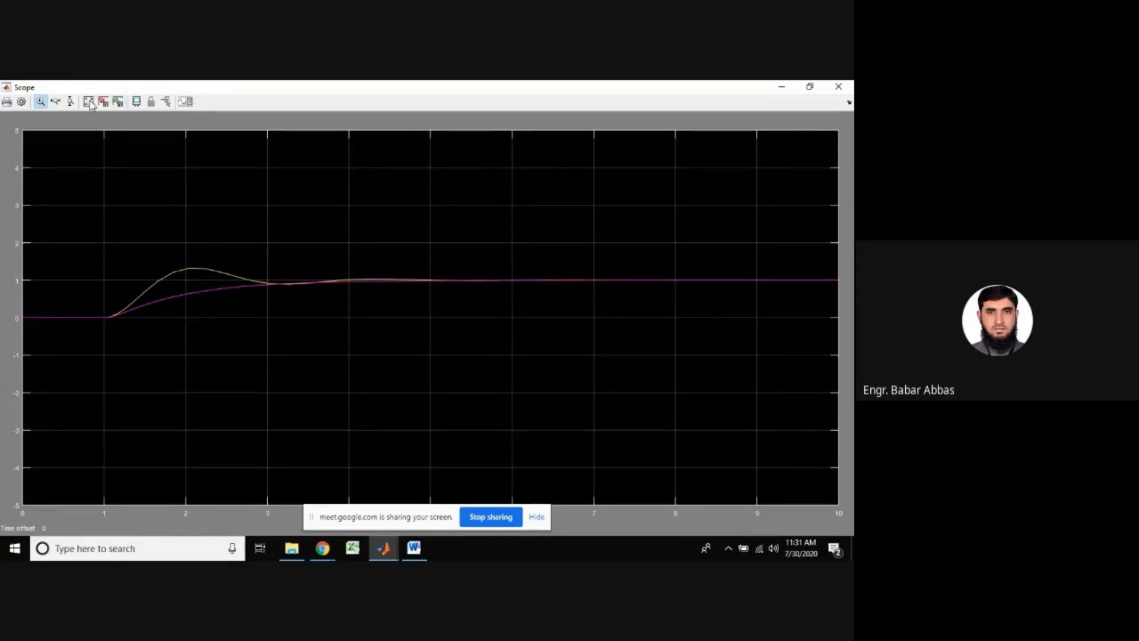
pyautogui.click(89, 102)
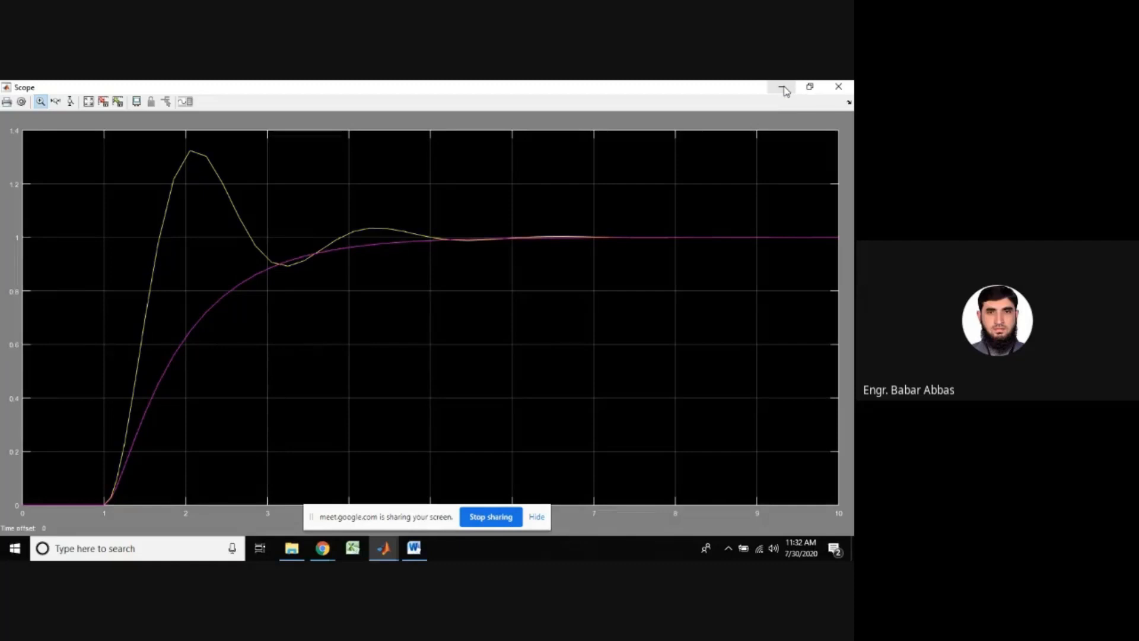
pyautogui.click(840, 89)
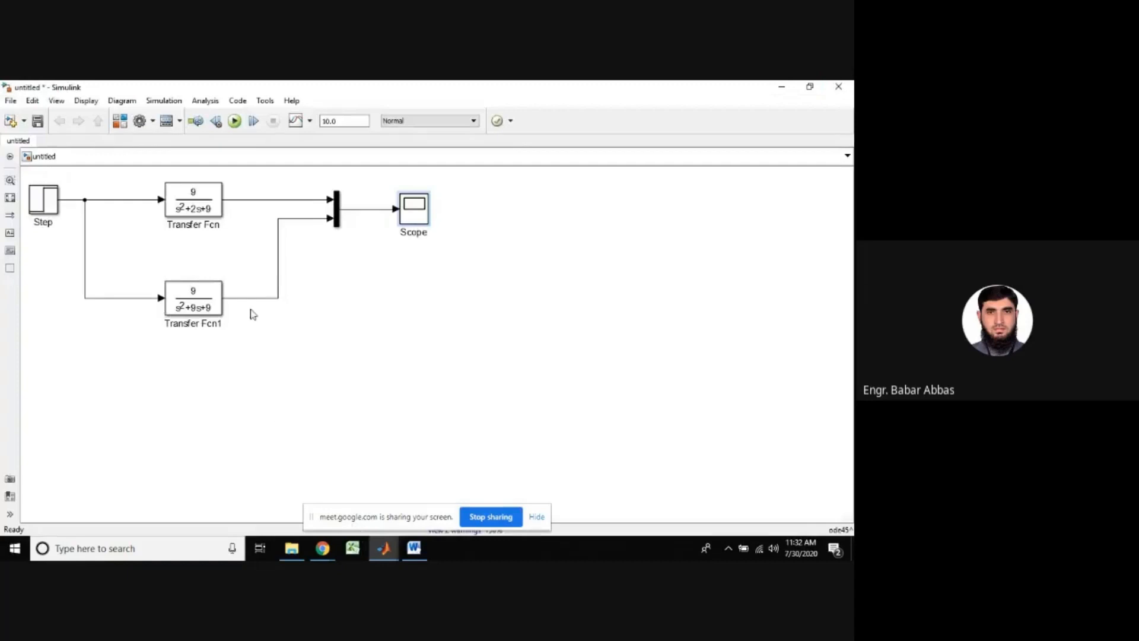
# Delete the Mux together with the signal lines linking it to both Transfer Fcn blocks and the Scope
pyautogui.click(267, 298)
pyautogui.press('Delete')
pyautogui.click(337, 219)
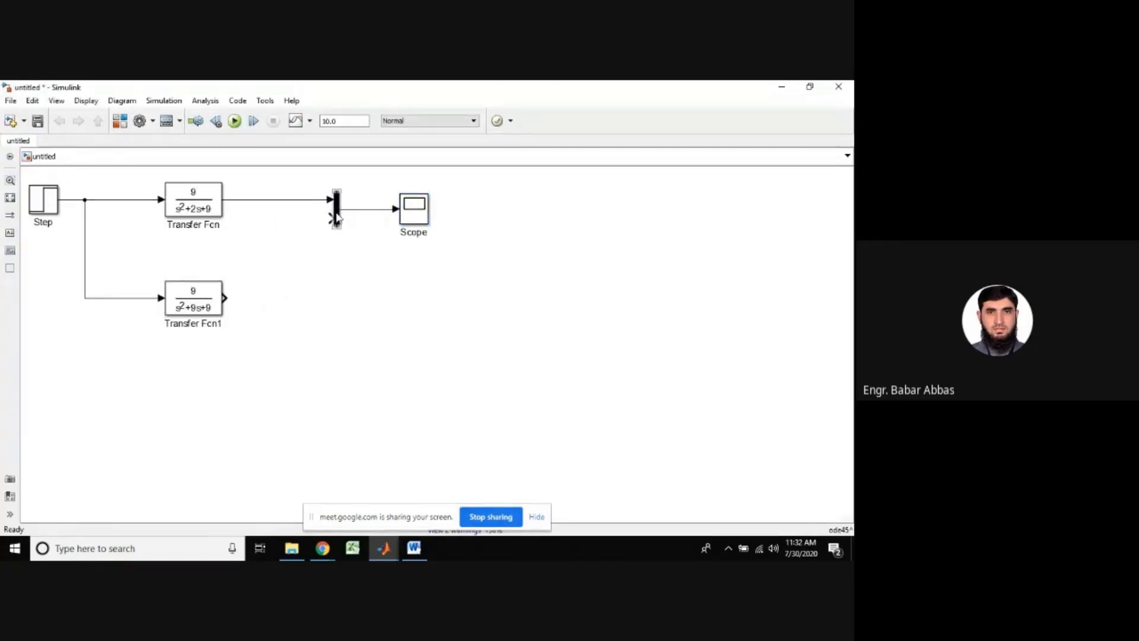
pyautogui.press('Delete')
pyautogui.click(362, 210)
pyautogui.press('Delete')
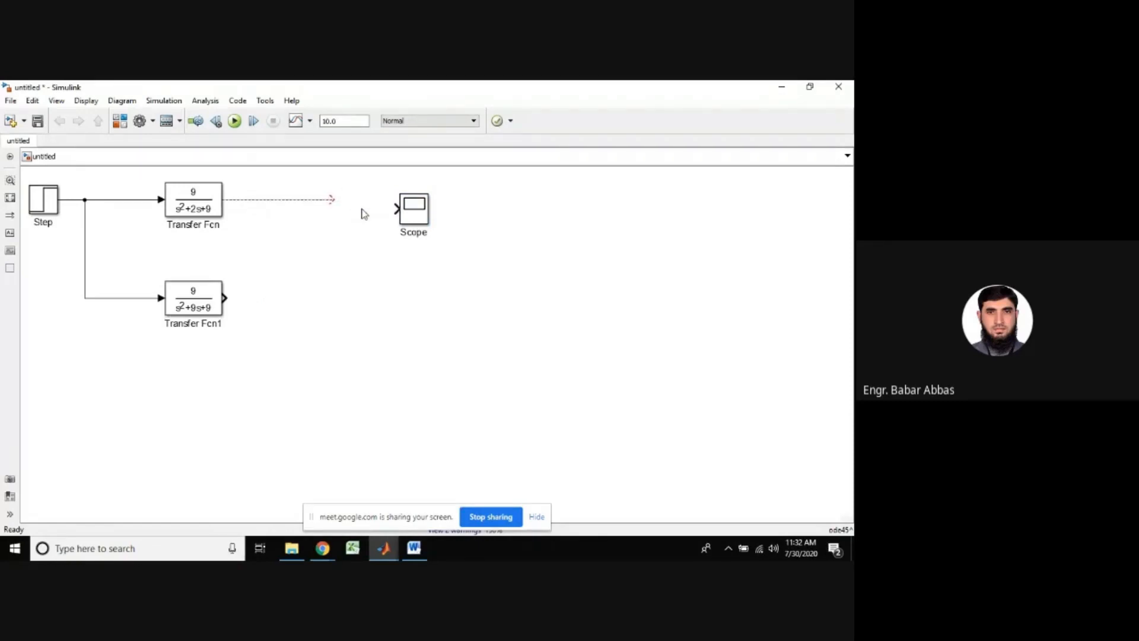
pyautogui.click(328, 201)
pyautogui.press('Delete')
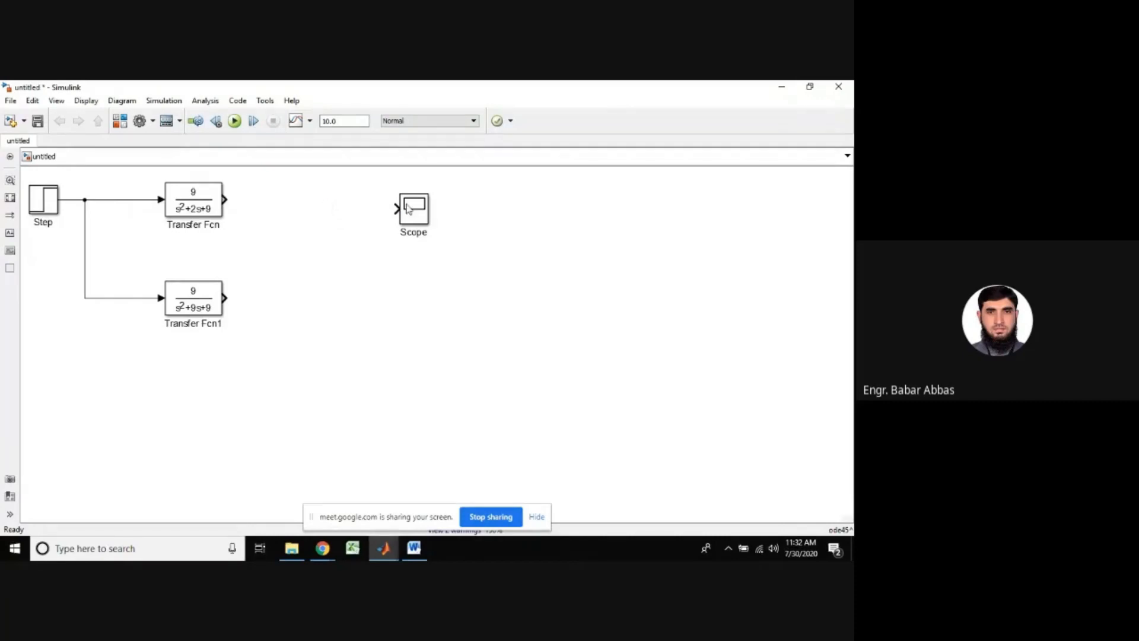
# Align the Scope with the first Transfer Fcn and connect them directly, removing the second Transfer Fcn and its branch line
pyautogui.moveTo(415, 214); pyautogui.dragTo(417, 205)
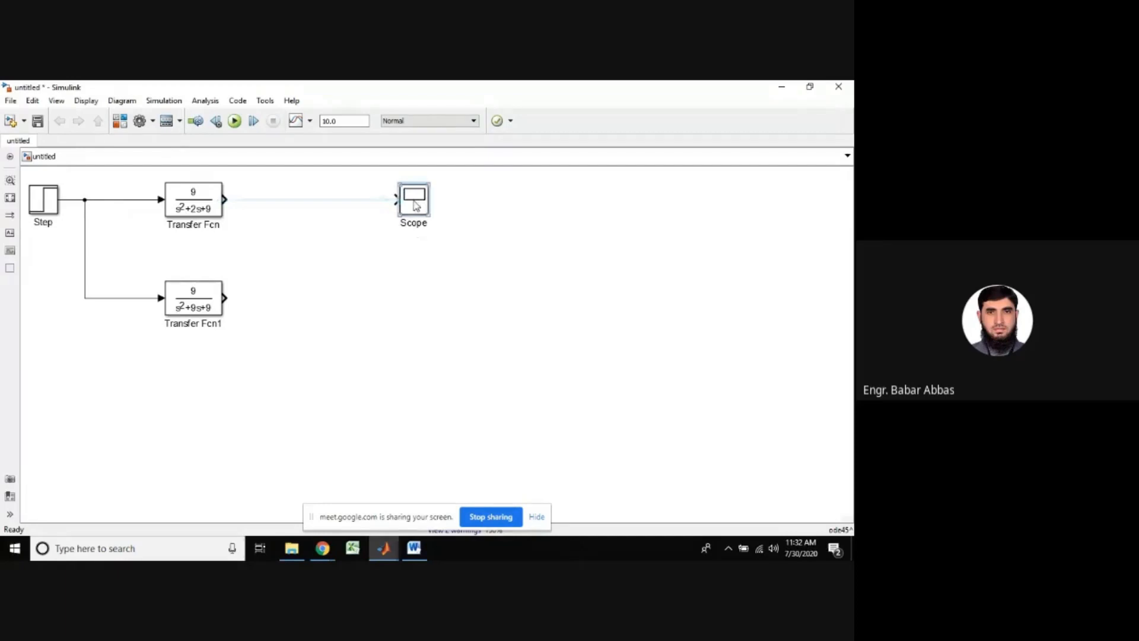
pyautogui.moveTo(230, 205); pyautogui.dragTo(393, 204)
pyautogui.click(192, 307)
pyautogui.press('Delete')
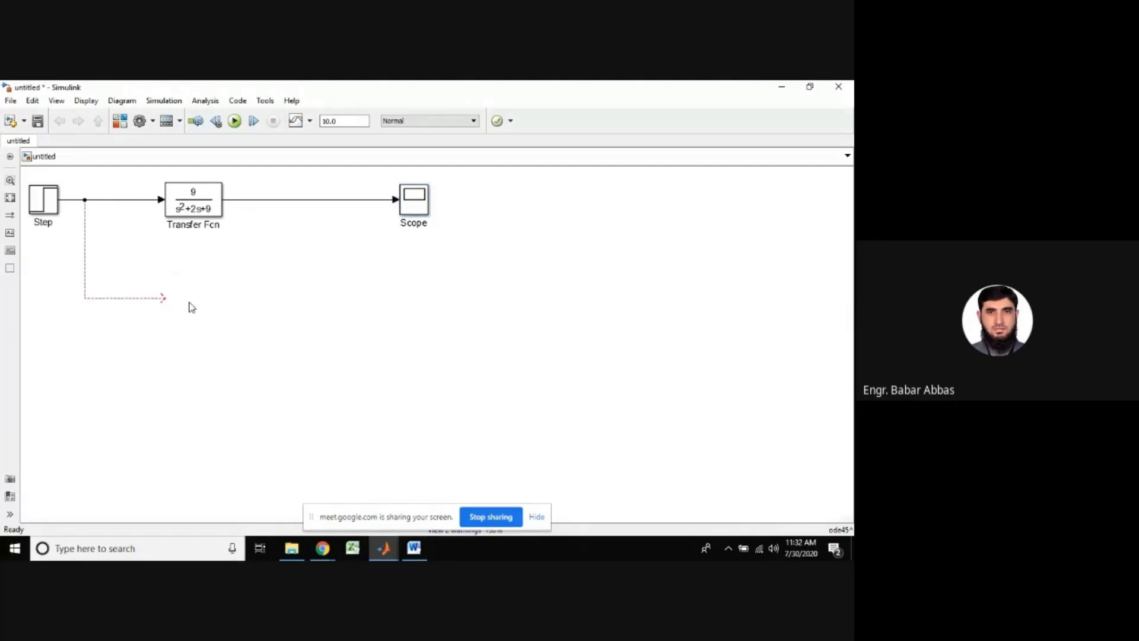
pyautogui.click(157, 302)
pyautogui.press('Delete')
# Set the numerator coefficients of the remaining Transfer Fcn block to [20.83]
pyautogui.click(195, 208)
pyautogui.doubleClick(195, 208)
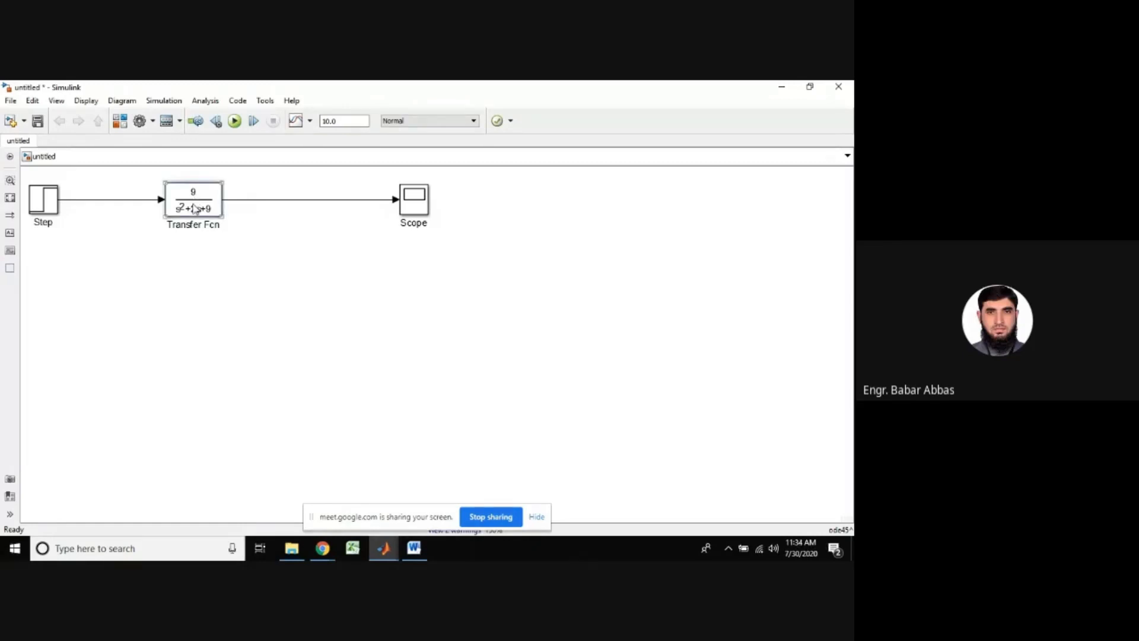
pyautogui.click(252, 204)
pyautogui.doubleClick(252, 204)
pyautogui.click(250, 204)
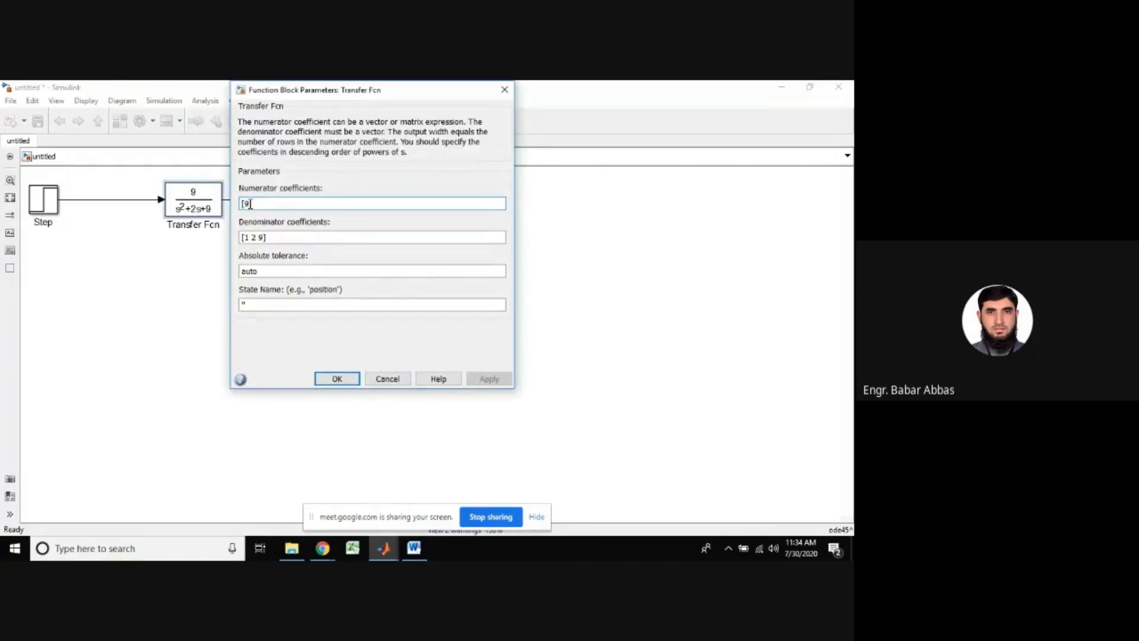
pyautogui.press('BackSpace')
pyautogui.write('20. 83')
# Set the Transfer Fcn block's denominator coefficients to [1 101.71 171] and apply the parameters
pyautogui.click(266, 236)
pyautogui.click(266, 238)
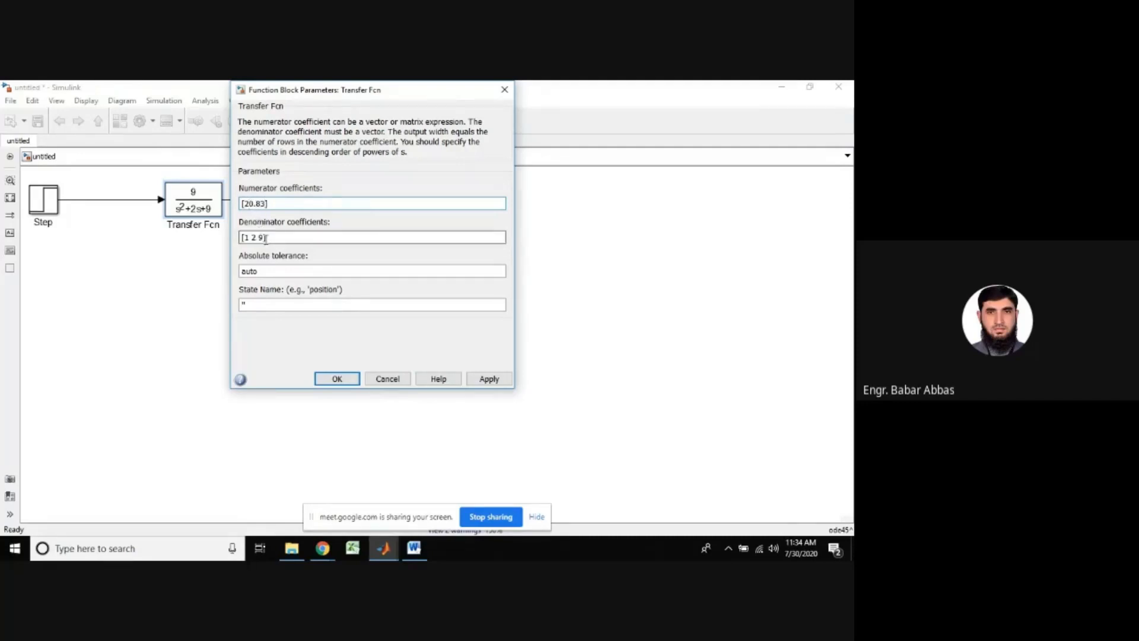
pyautogui.press('BackSpace')
pyautogui.press('BackSpace')
pyautogui.press('BackSpace')
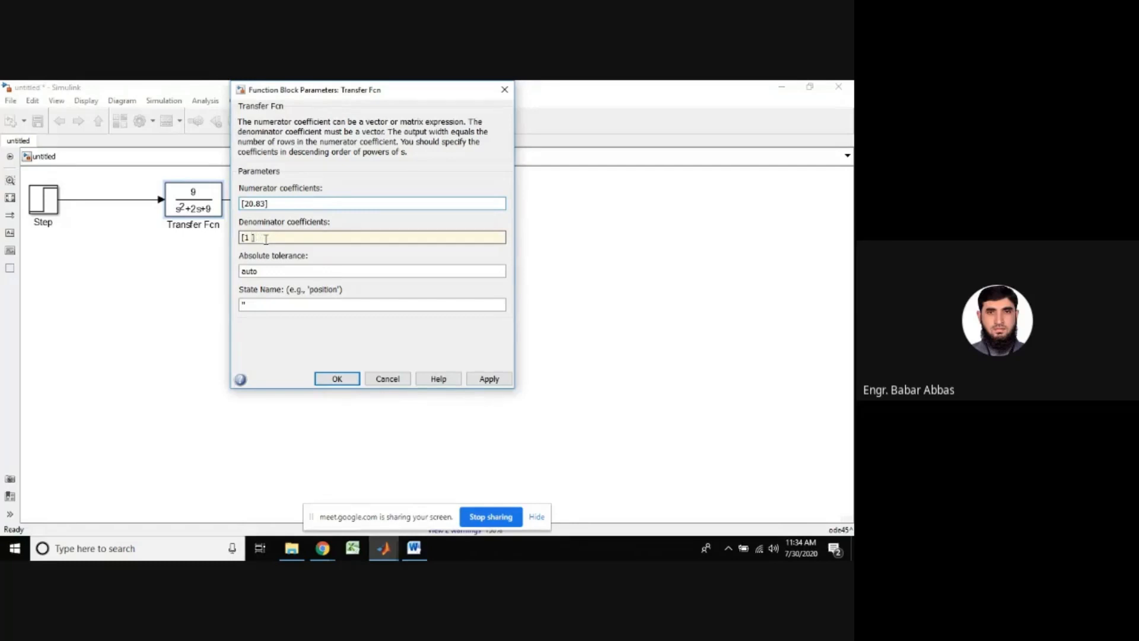
pyautogui.write('101.71 171')
pyautogui.click(337, 378)
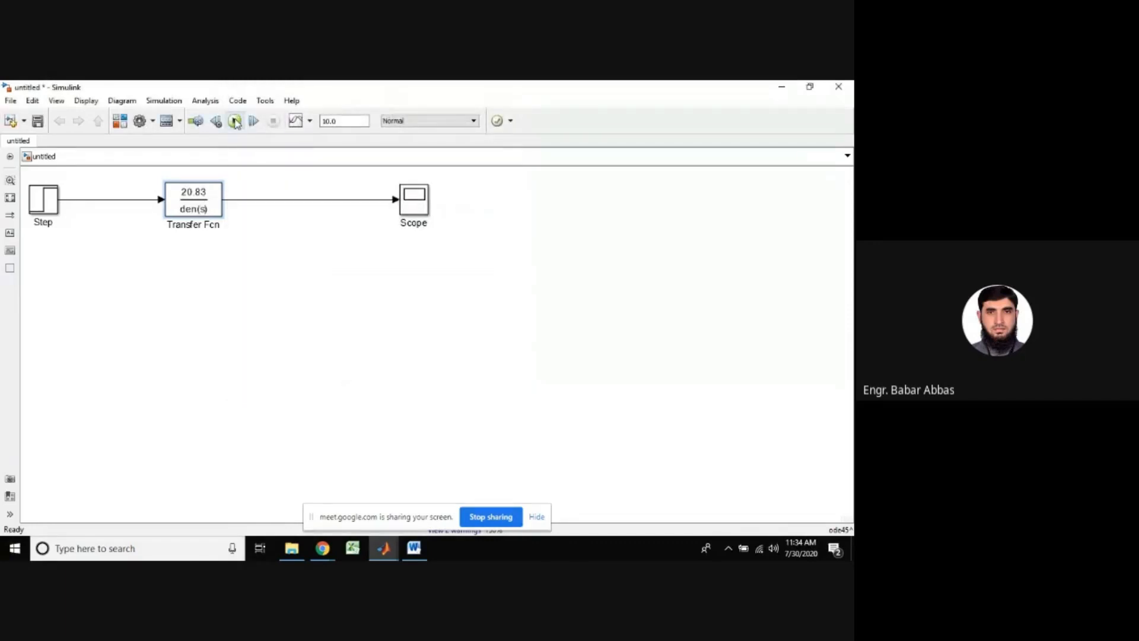
# Run the simulation and view the step response of the new transfer function, autoscaled in the Scope
pyautogui.click(234, 121)
pyautogui.doubleClick(414, 198)
pyautogui.click(88, 101)
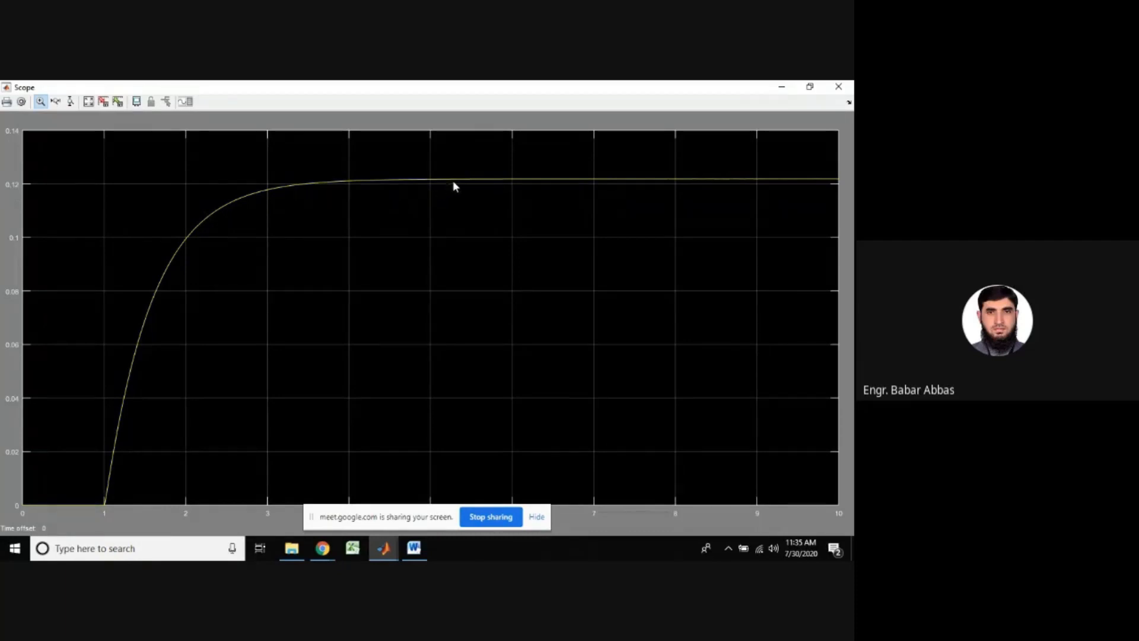
pyautogui.click(783, 88)
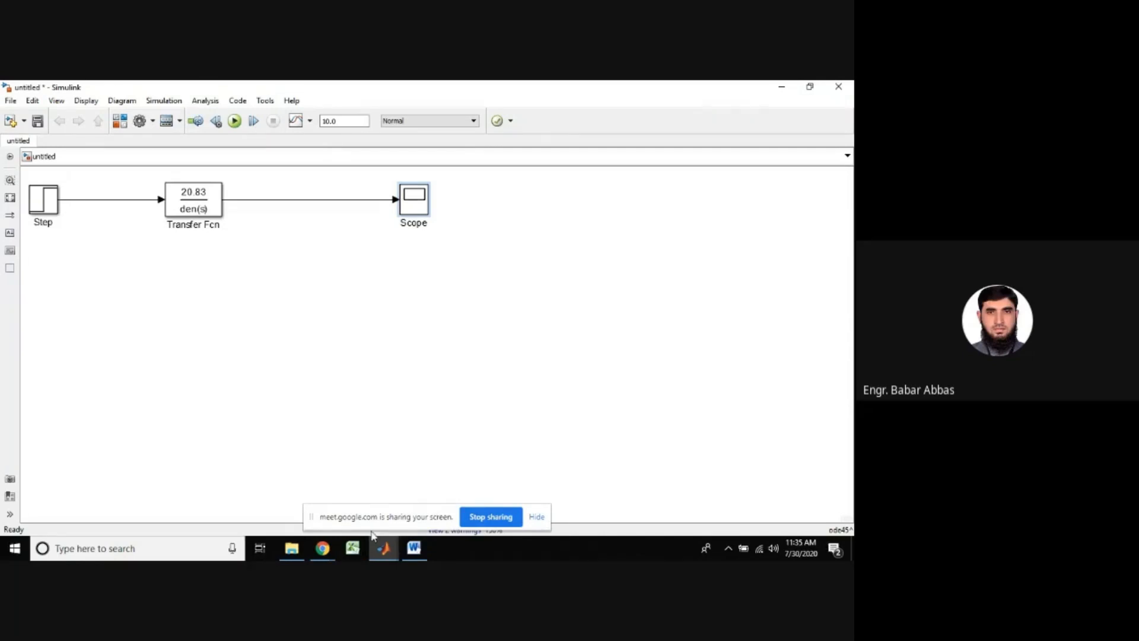
# Switch to the lab document in Word and read the section on step response using state space representation
pyautogui.moveTo(325, 553)
pyautogui.click(414, 550)
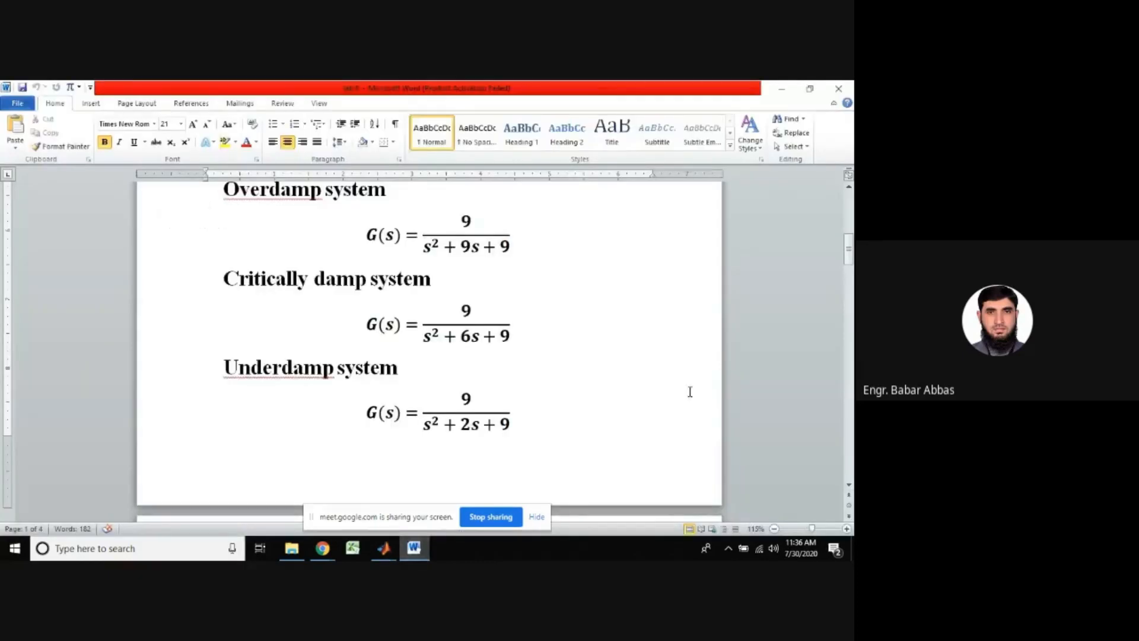
pyautogui.moveTo(848, 256); pyautogui.dragTo(848, 277)
pyautogui.scroll(-5, 427, 350)
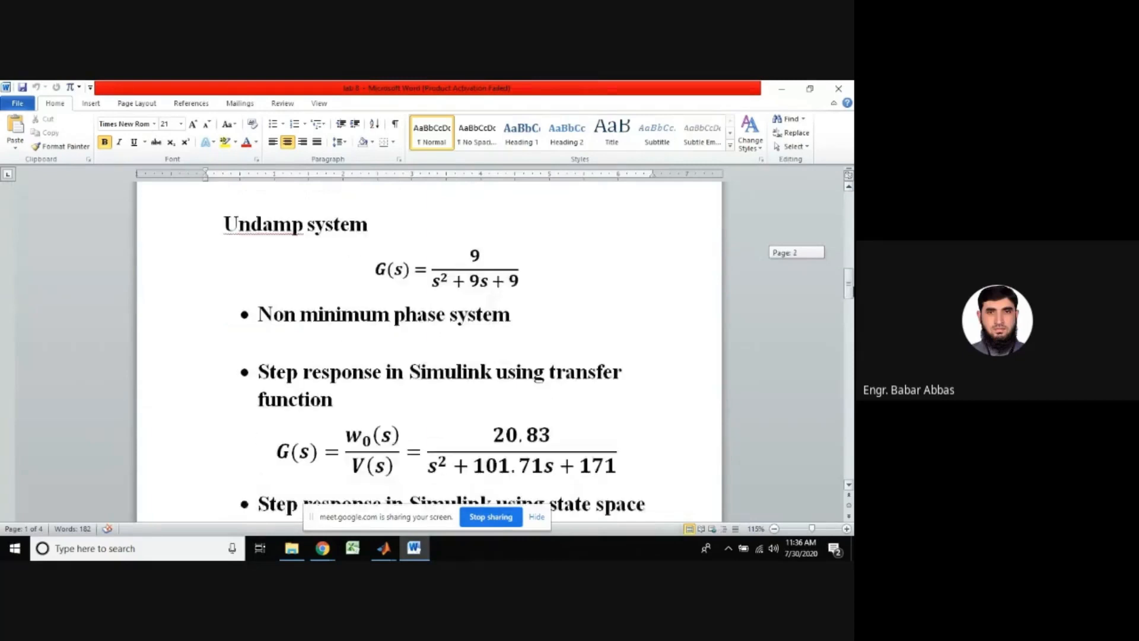
pyautogui.scroll(-1, 427, 350)
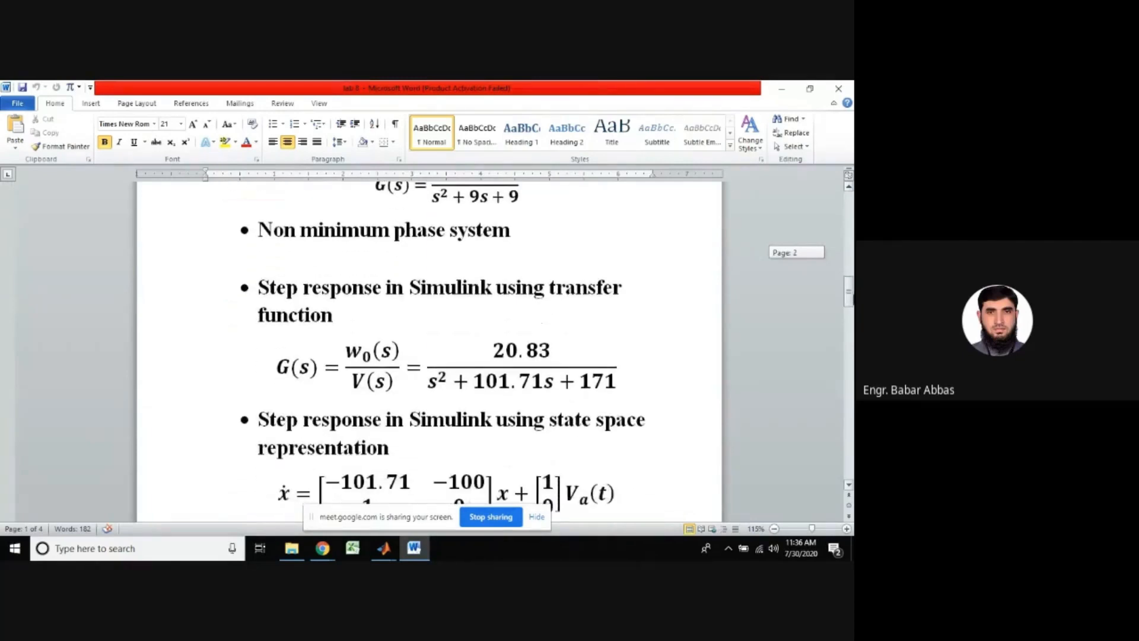
pyautogui.scroll(-4, 427, 350)
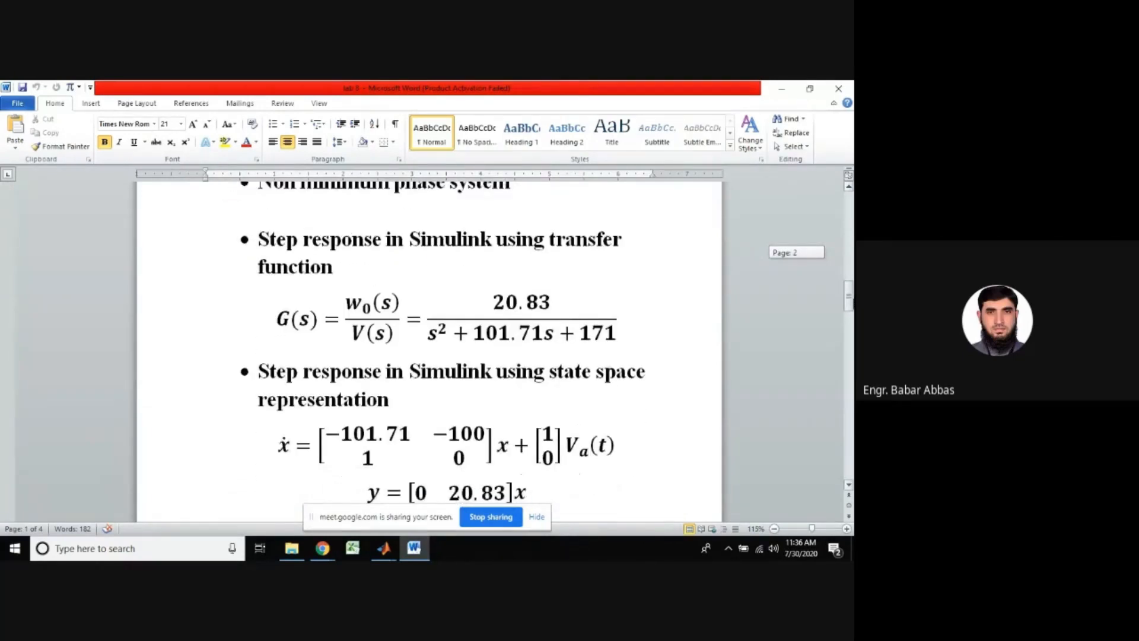
pyautogui.scroll(-1, 427, 350)
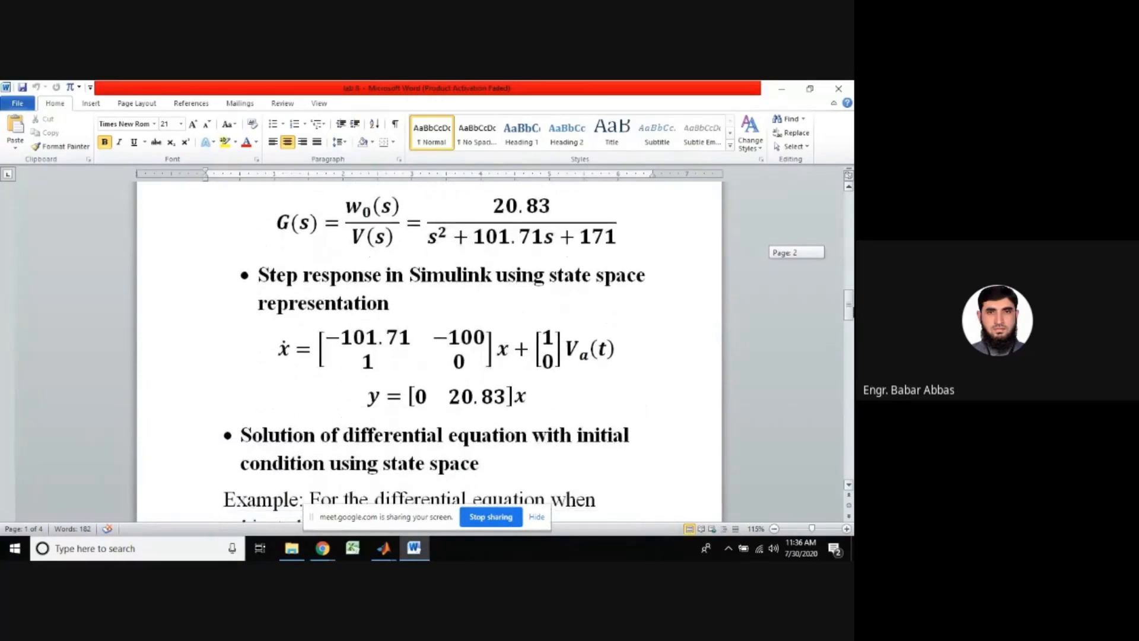
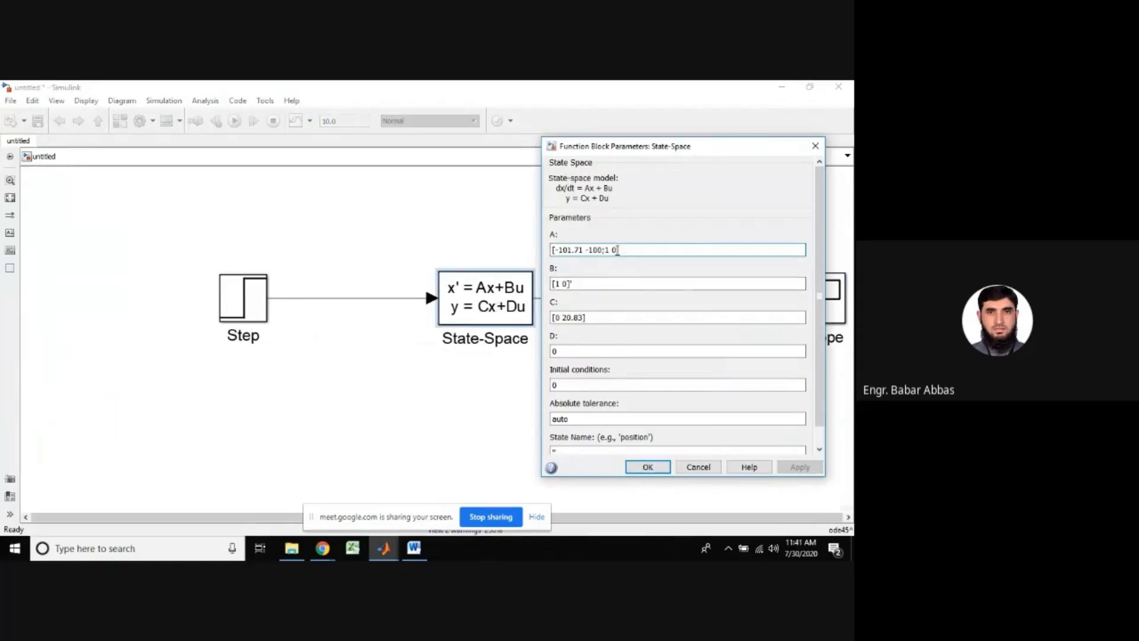
# Replace the State-Space block's A matrix with [0 1 0;0 0 1;-10 -17 -8]
pyautogui.press('BackSpace')
pyautogui.press('BackSpace')
pyautogui.press('BackSpace')
pyautogui.press('BackSpace')
pyautogui.press('BackSpace')
pyautogui.press('BackSpace')
pyautogui.press('BackSpace')
pyautogui.press('BackSpace')
pyautogui.press('BackSpace')
pyautogui.press('BackSpace')
pyautogui.press('BackSpace')
pyautogui.press('BackSpace')
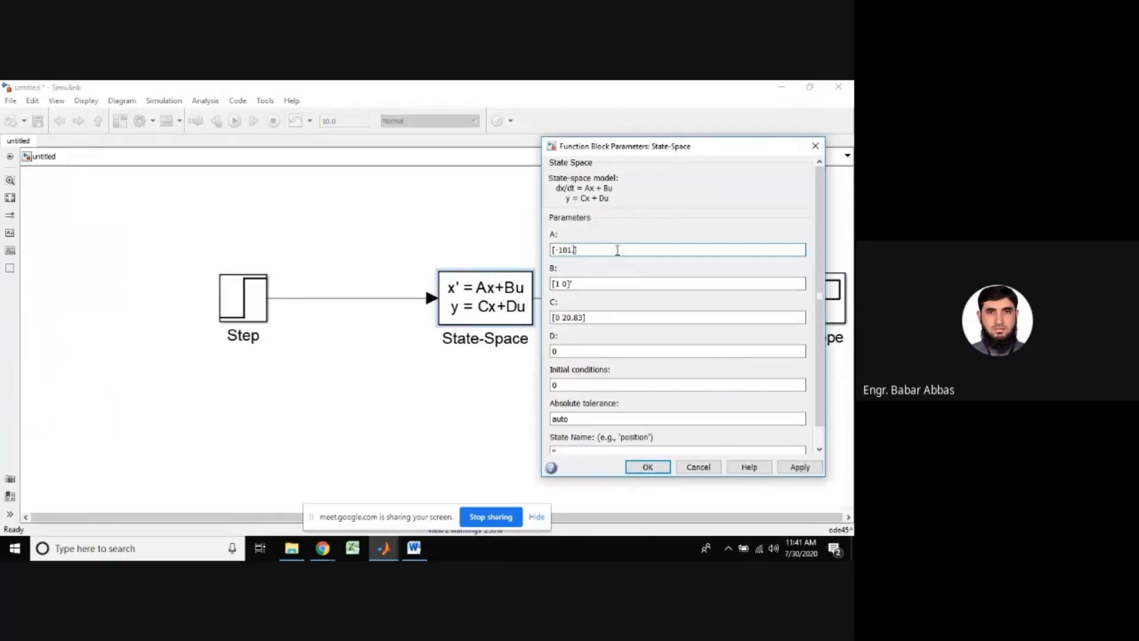
pyautogui.press('BackSpace')
pyautogui.press('BackSpace')
pyautogui.press('BackSpace')
pyautogui.press('BackSpace')
pyautogui.press('BackSpace')
pyautogui.write('0 1 0;0 0 1;-10 -17 -8')
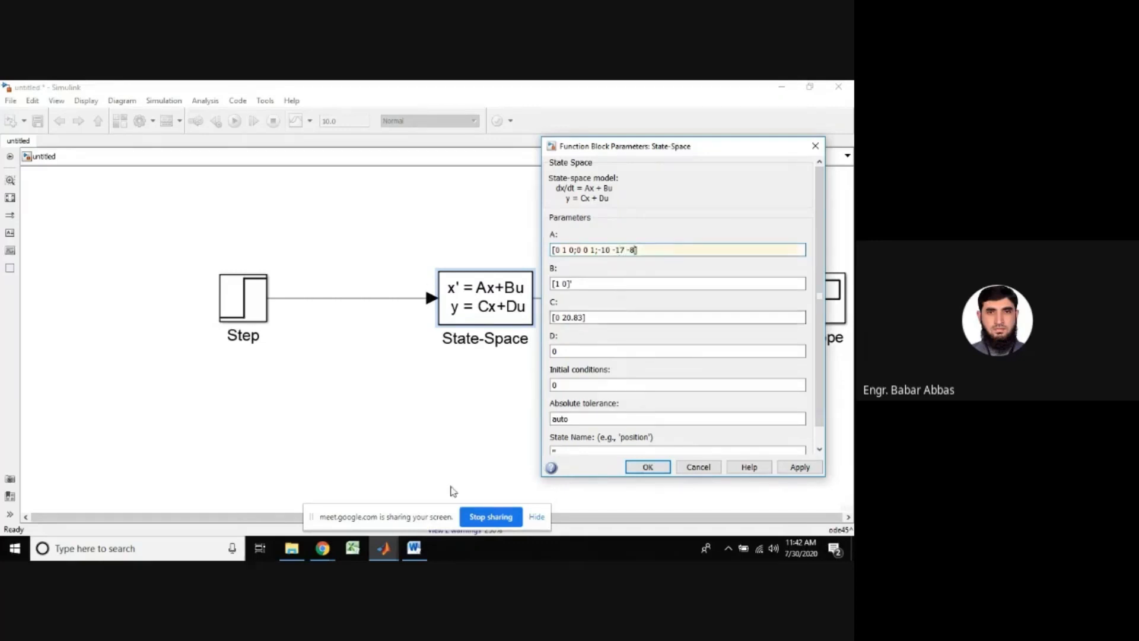
# Check the state-space equations in the Word lab document and set the State-Space block's B matrix to [0 0 0]'
pyautogui.click(414, 550)
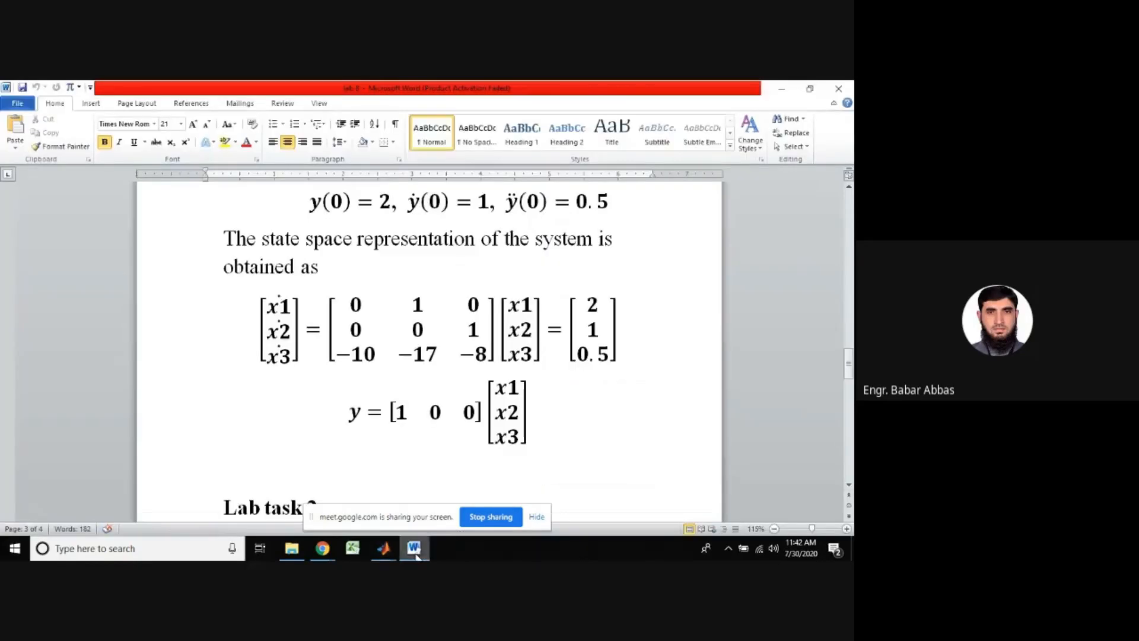
pyautogui.click(384, 548)
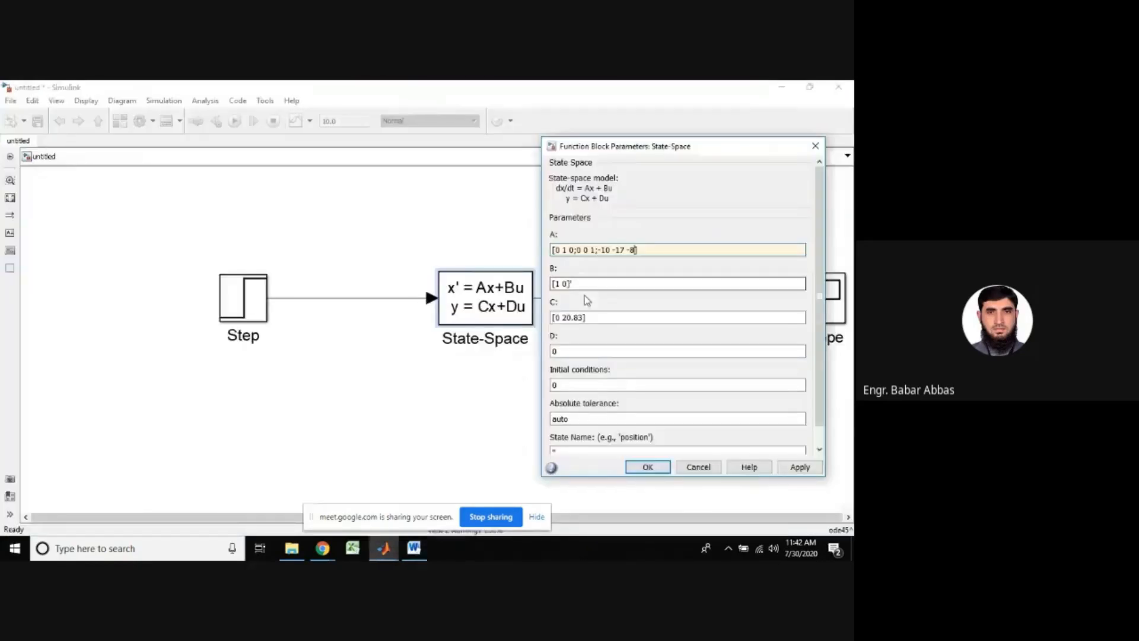
pyautogui.tripleClick(576, 284)
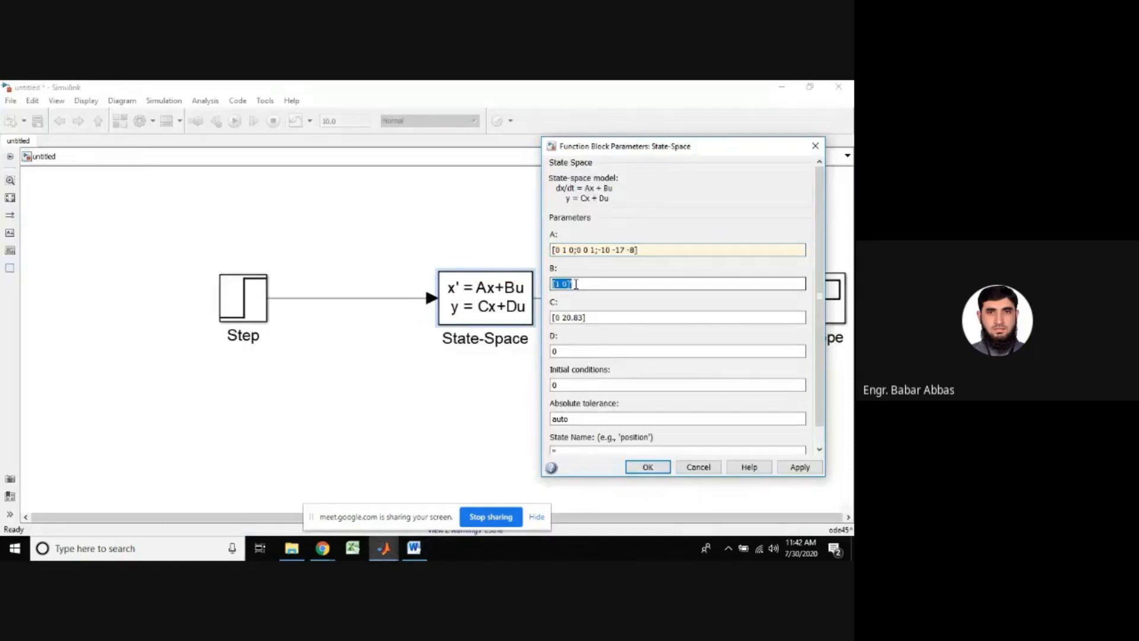
pyautogui.press('BackSpace')
pyautogui.write('[')
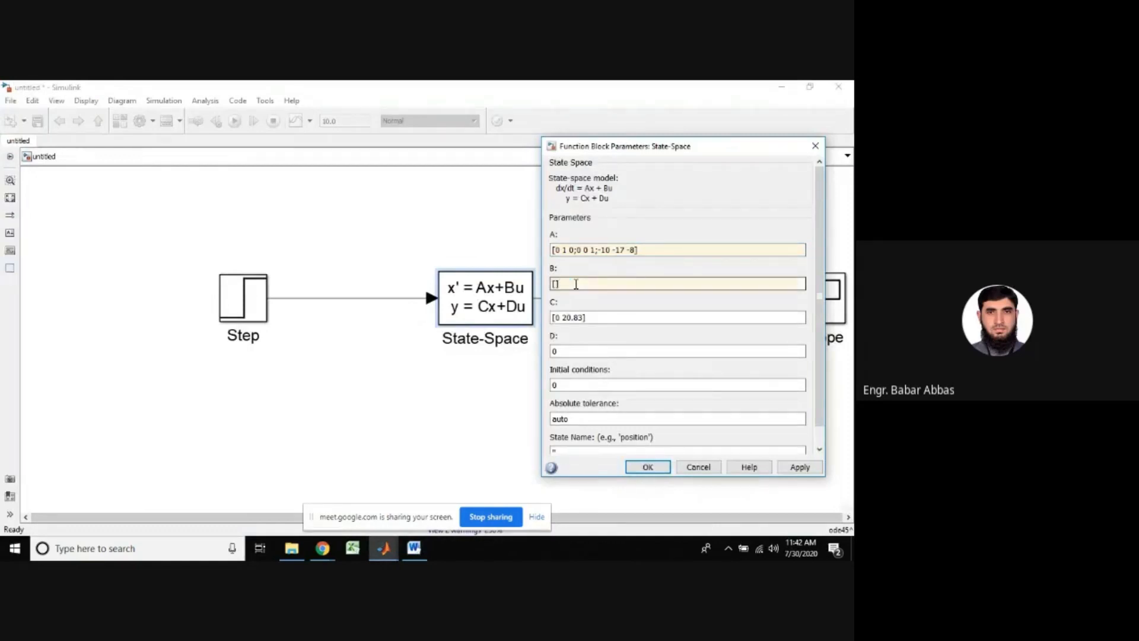
pyautogui.write(']')
pyautogui.press('Left')
pyautogui.write('0;')
pyautogui.press('BackSpace')
pyautogui.press('BackSpace')
pyautogui.write("0 0 0]'")
# Replace the State-Space block's C matrix with [1 0 0]
pyautogui.click(603, 318)
pyautogui.doubleClick(584, 317)
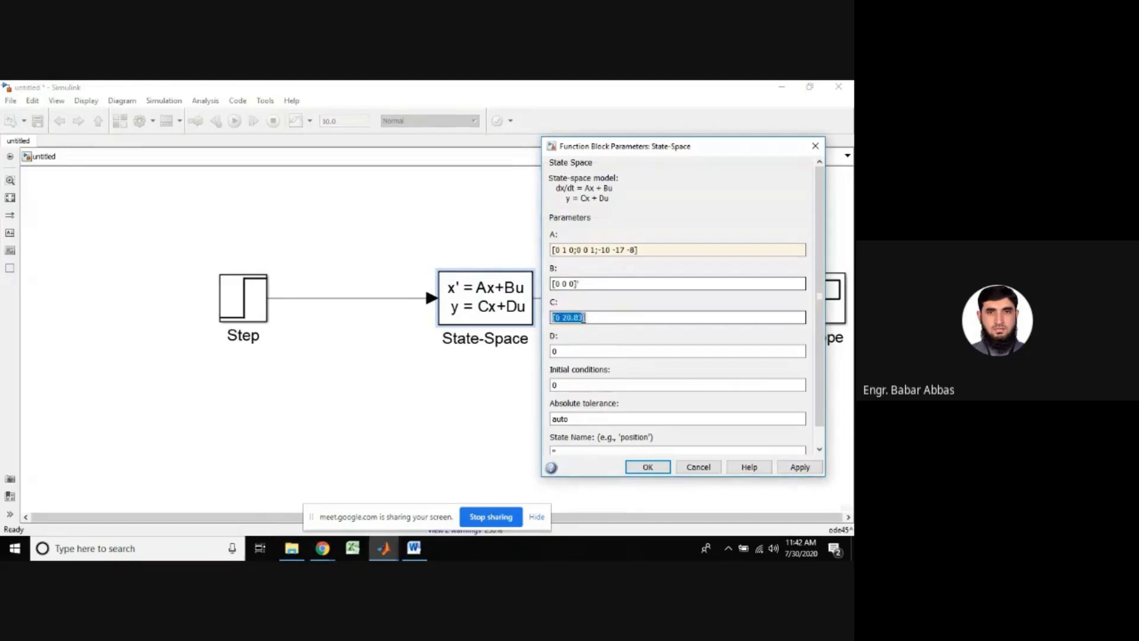
pyautogui.click(584, 317)
pyautogui.press('BackSpace')
pyautogui.press('BackSpace')
pyautogui.press('BackSpace')
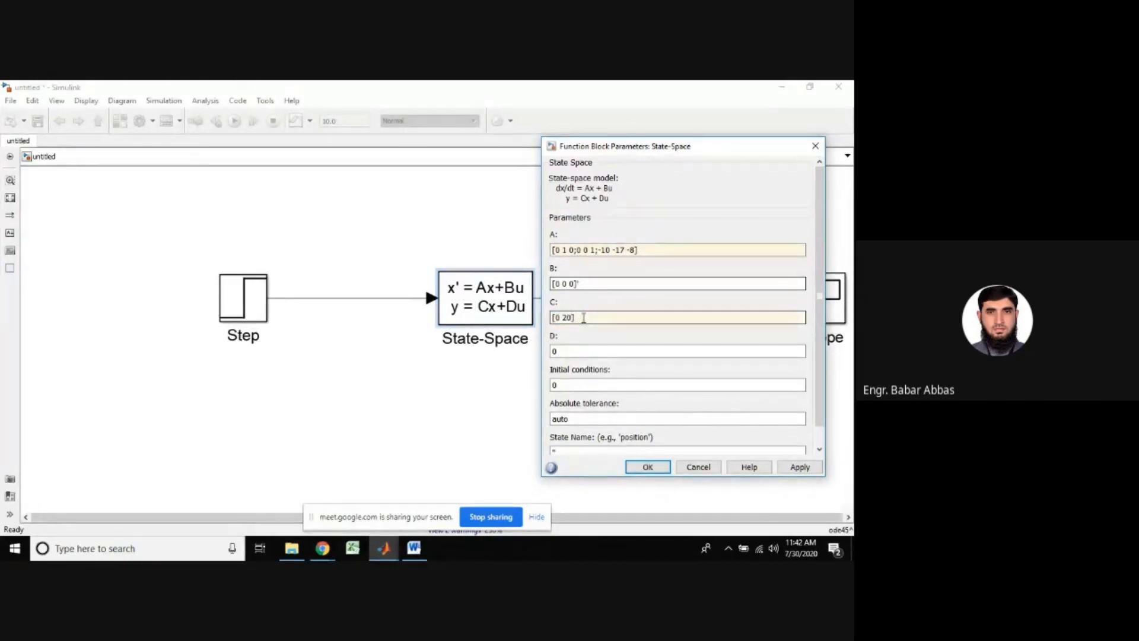
pyautogui.press('BackSpace')
pyautogui.press('BackSpace')
pyautogui.press('BackSpace')
pyautogui.press('BackSpace')
pyautogui.write('1 0 0')
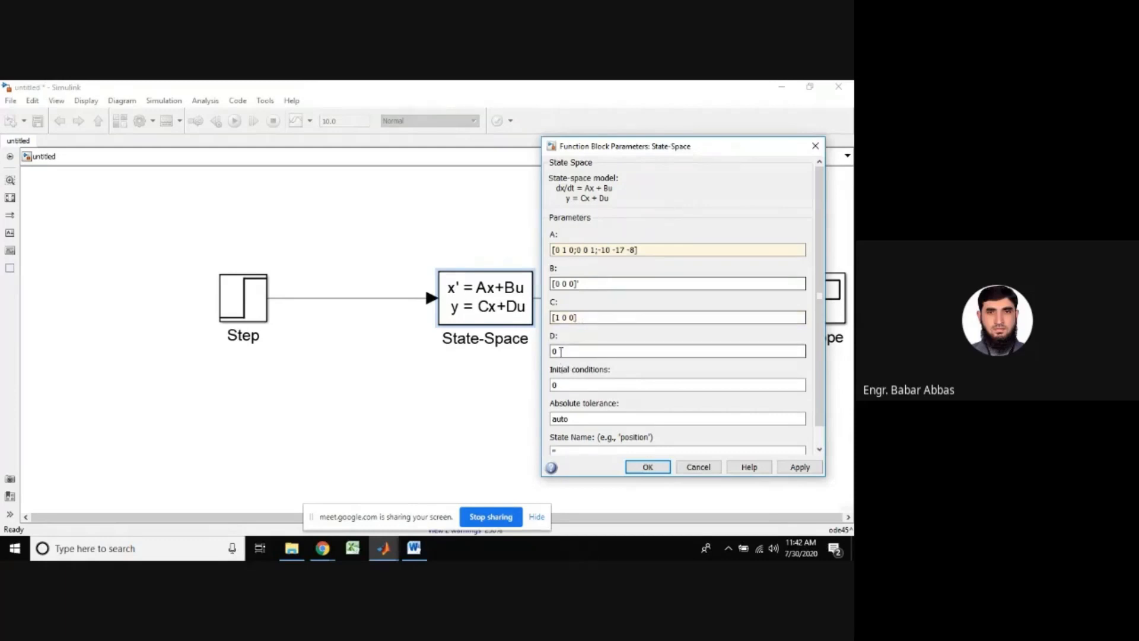
# Set the State-Space block's initial conditions to [2 1 0.5]' and accept the block parameters
pyautogui.doubleClick(568, 385)
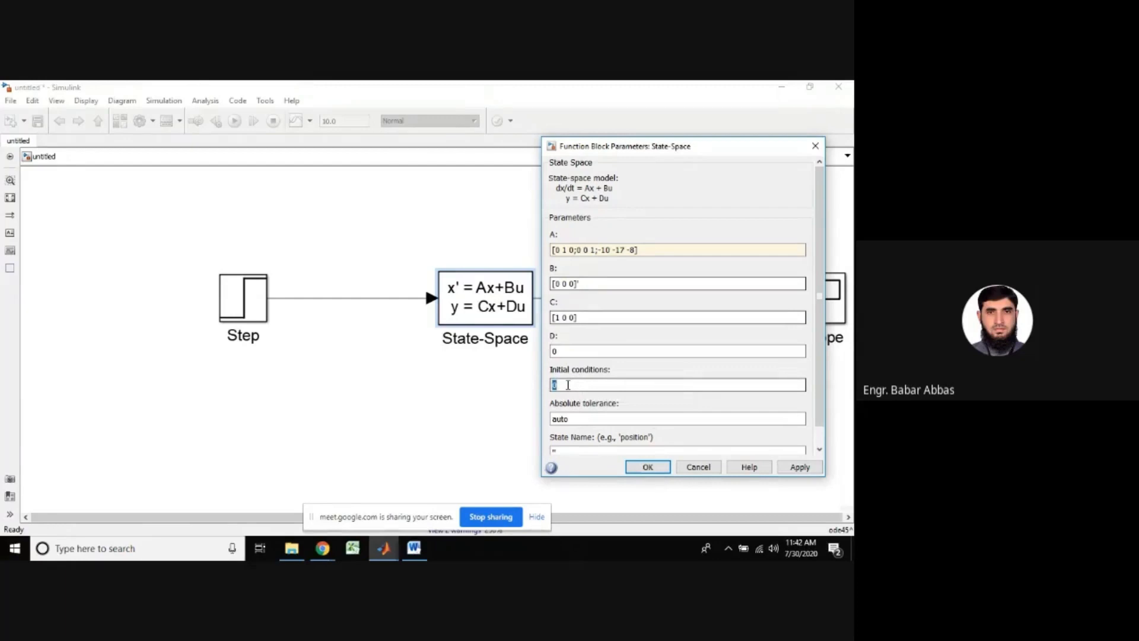
pyautogui.write('[')
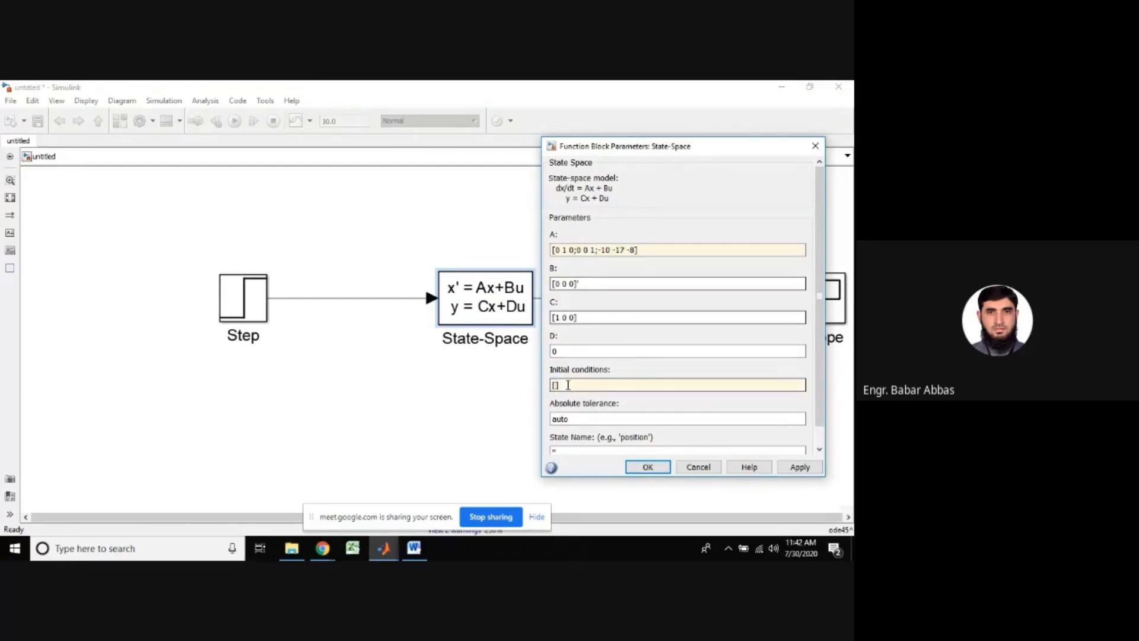
pyautogui.write('2 0]')
pyautogui.write('5]')
pyautogui.press('BackSpace')
pyautogui.press('BackSpace')
pyautogui.press('BackSpace')
pyautogui.write('1 0.5')
pyautogui.write("'")
pyautogui.click(648, 467)
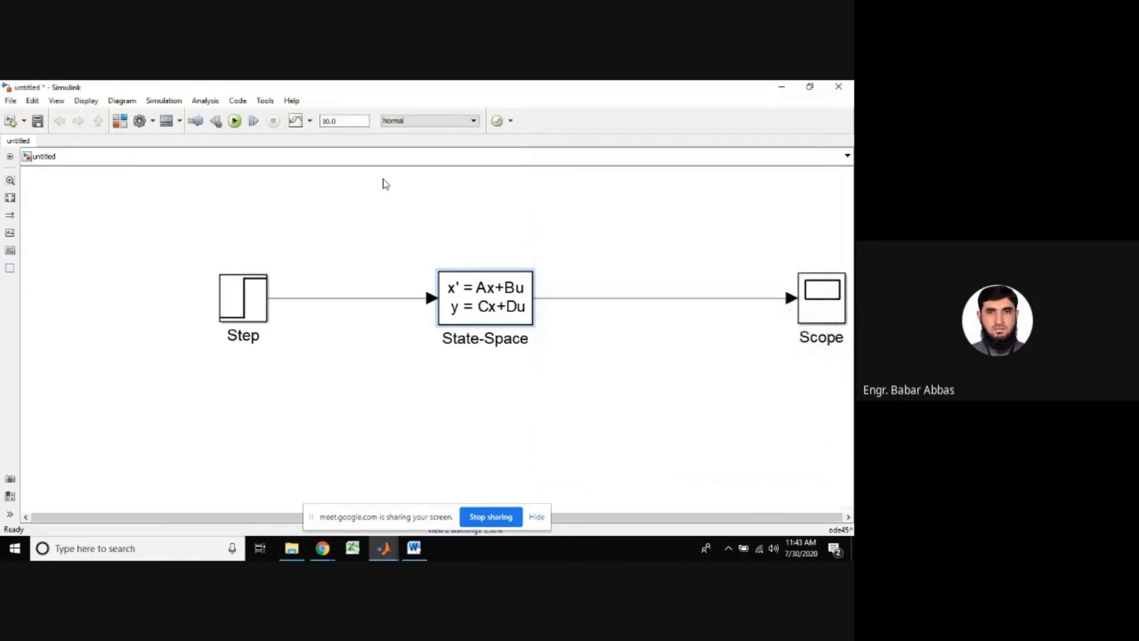
# Run the simulation and view the initial-condition response in the Scope, autoscaled to show the whole curve
pyautogui.click(235, 121)
pyautogui.doubleClick(822, 309)
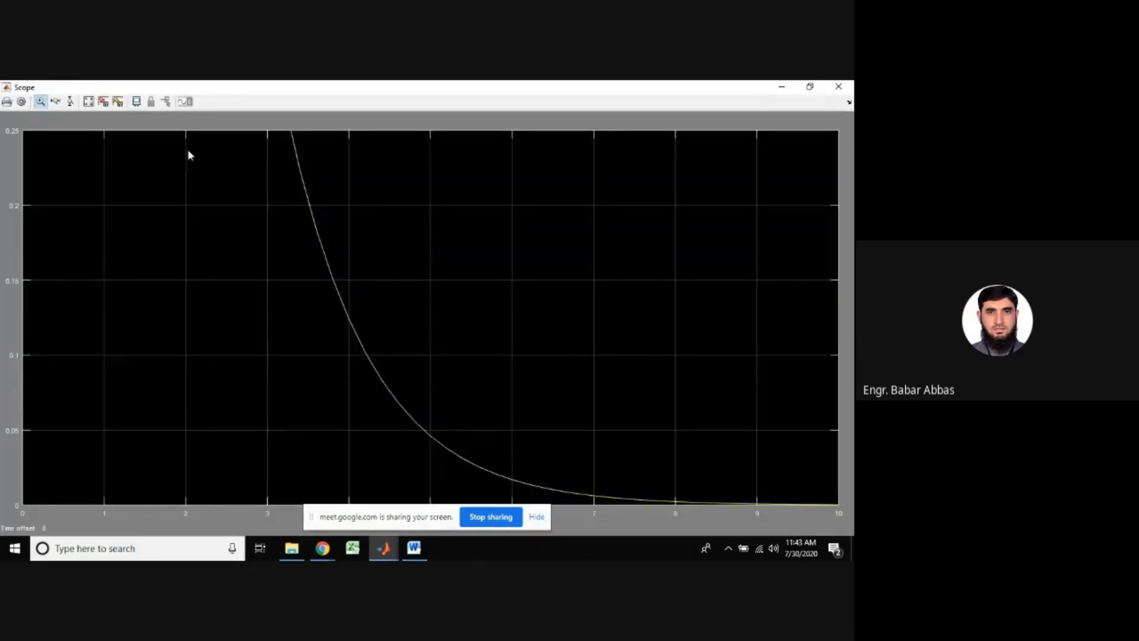
pyautogui.click(89, 102)
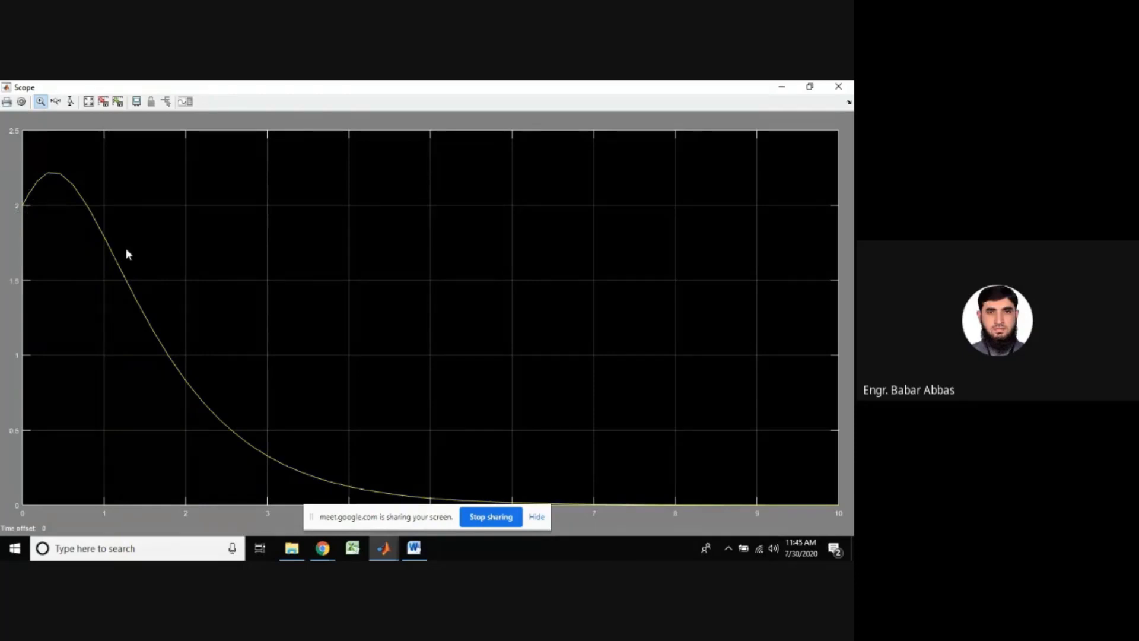
# Switch to the Word lab document and copy the third-order differential equation of the initial-condition example
pyautogui.click(415, 550)
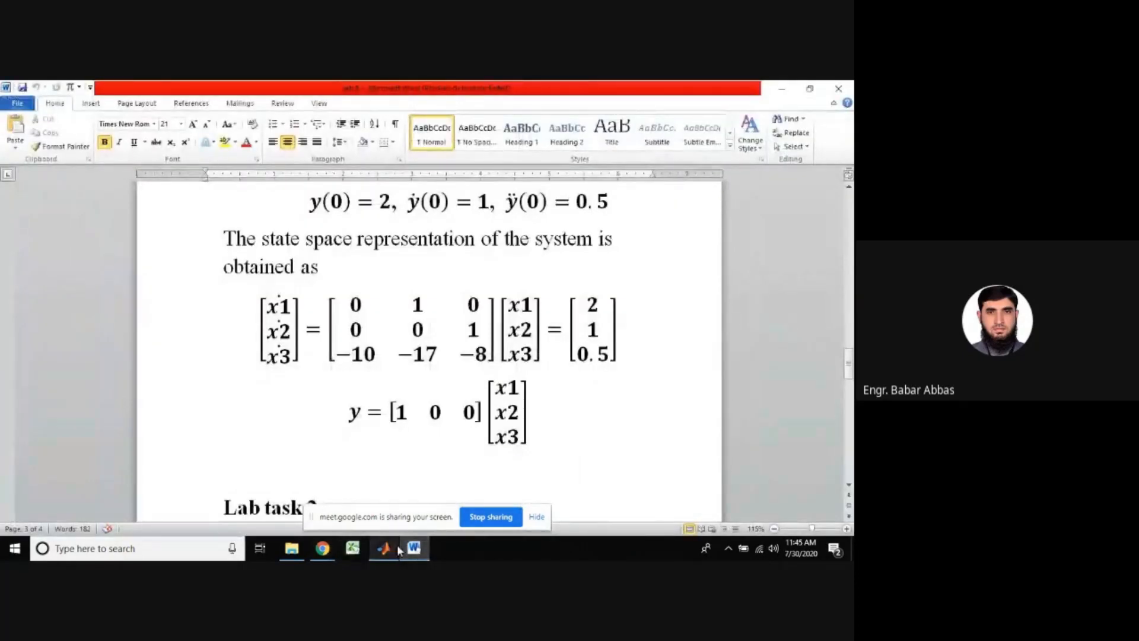
pyautogui.click(413, 549)
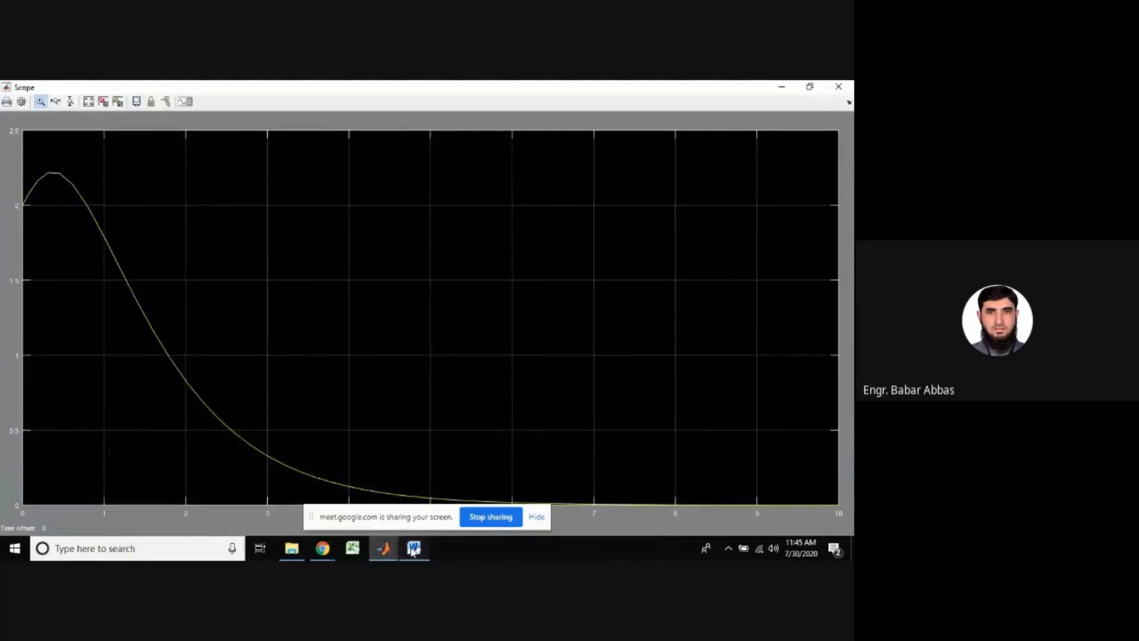
pyautogui.click(413, 551)
pyautogui.moveTo(848, 368); pyautogui.dragTo(832, 332)
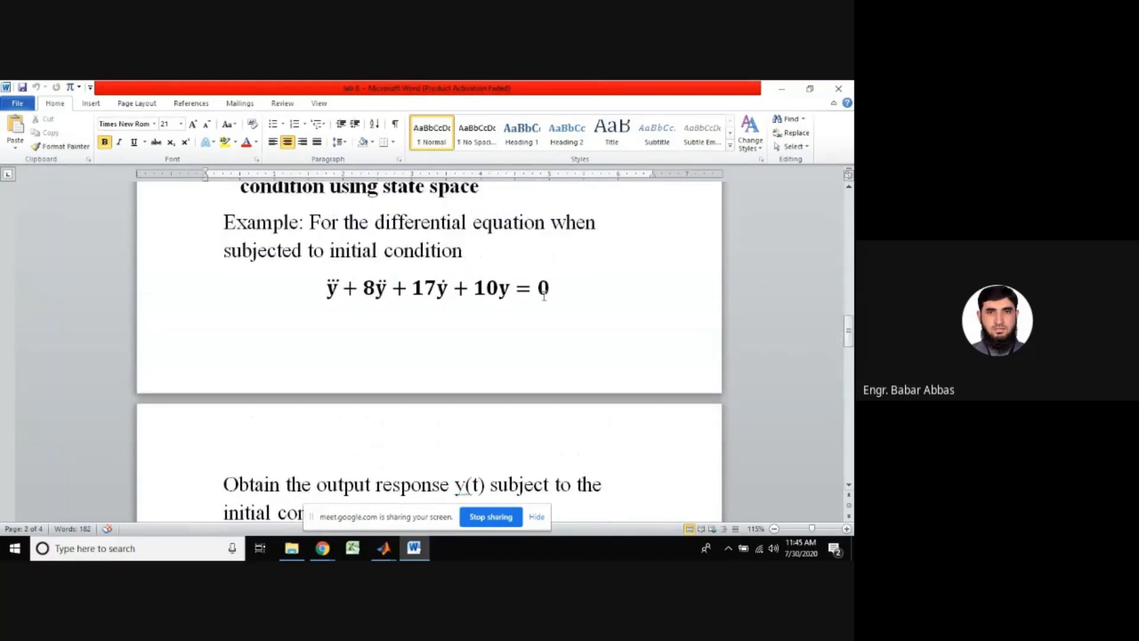
pyautogui.moveTo(546, 294); pyautogui.dragTo(330, 296)
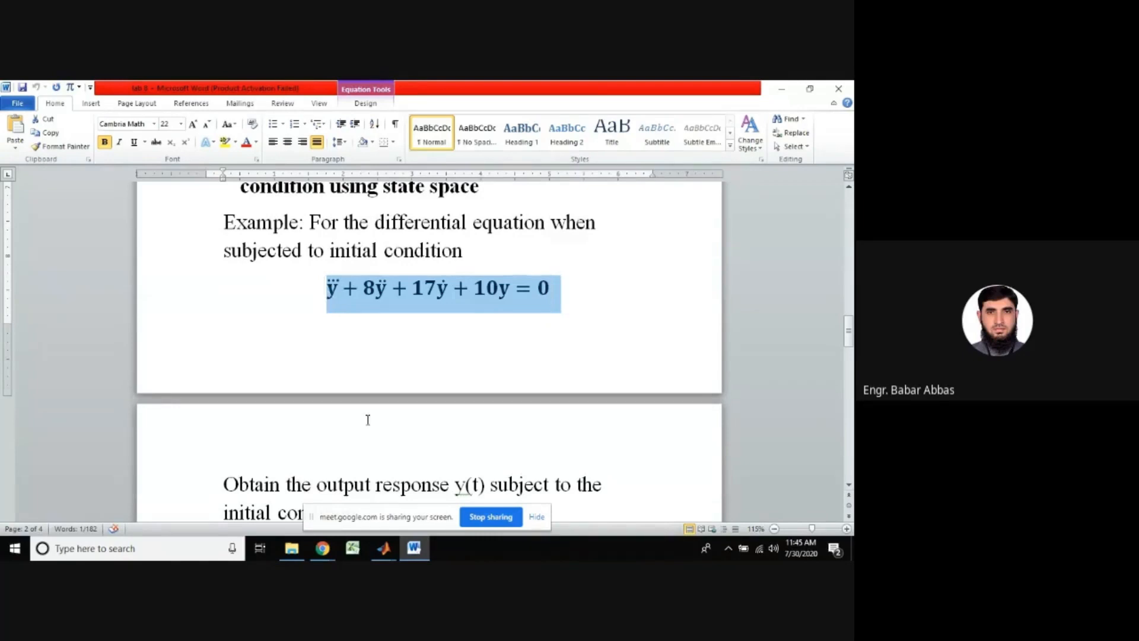
# Switch back to Simulink, close the Scope window and delete the State-Space block with its line to the Scope
pyautogui.click(389, 547)
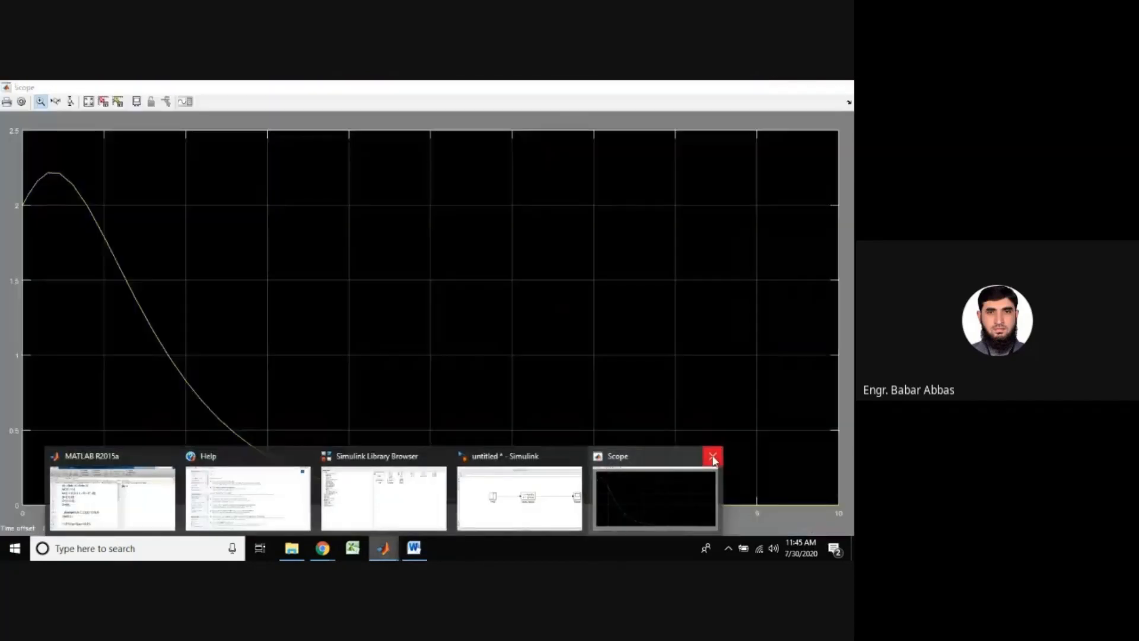
pyautogui.click(713, 458)
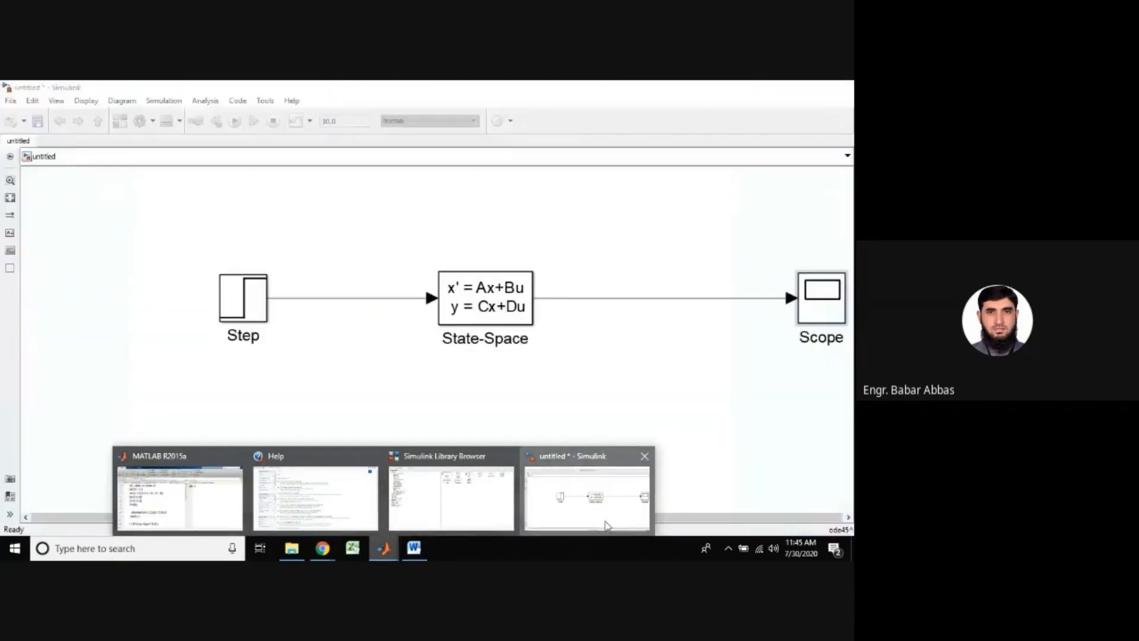
pyautogui.click(606, 524)
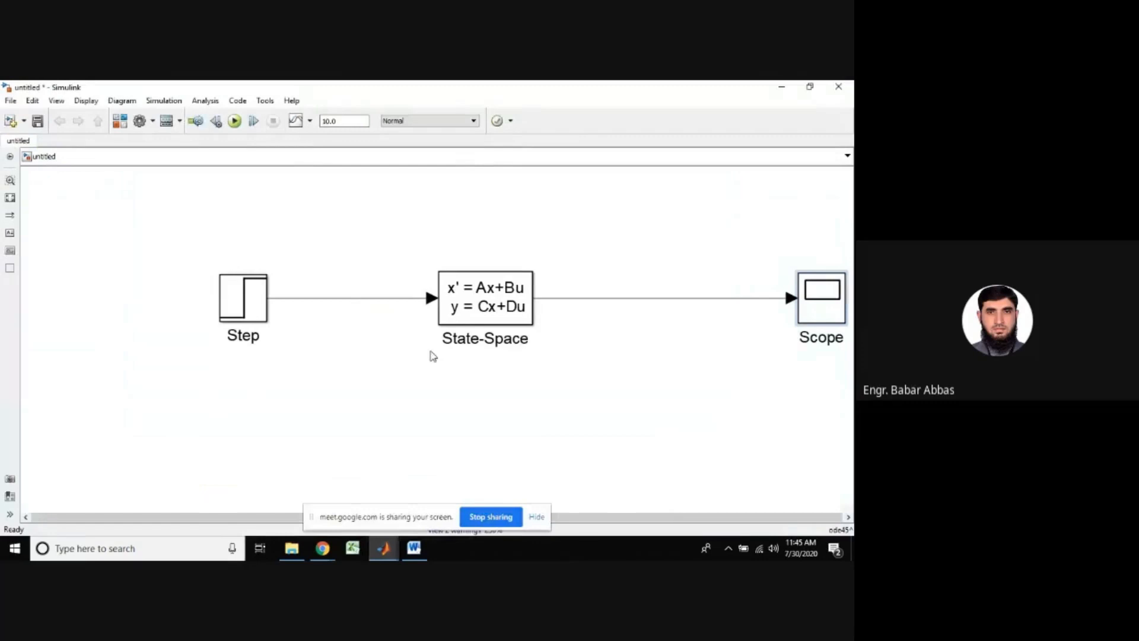
pyautogui.moveTo(439, 372); pyautogui.dragTo(574, 241)
pyautogui.press('Delete')
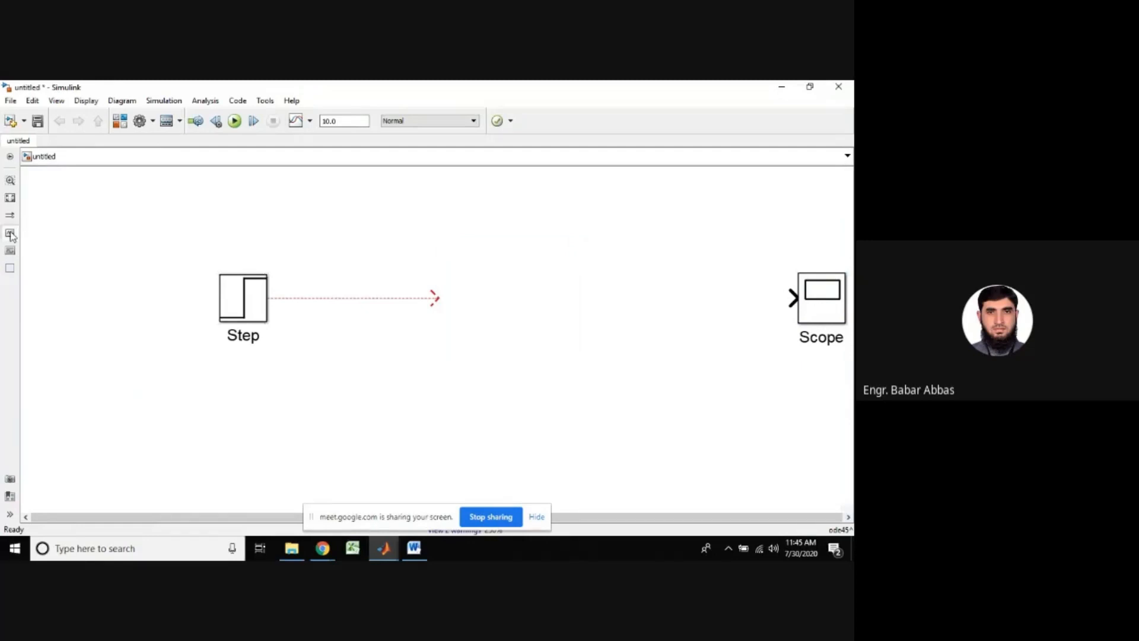
# Add an annotation above the Step block and paste the copied differential equation into it
pyautogui.click(10, 235)
pyautogui.click(110, 205)
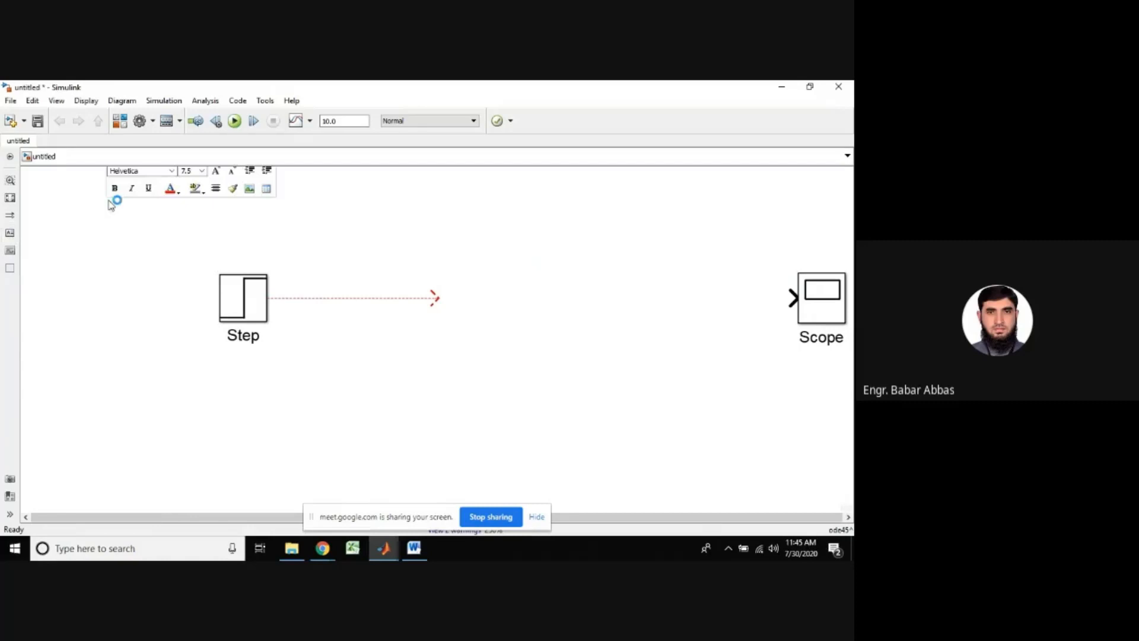
pyautogui.hotkey('ctrl', 'v')
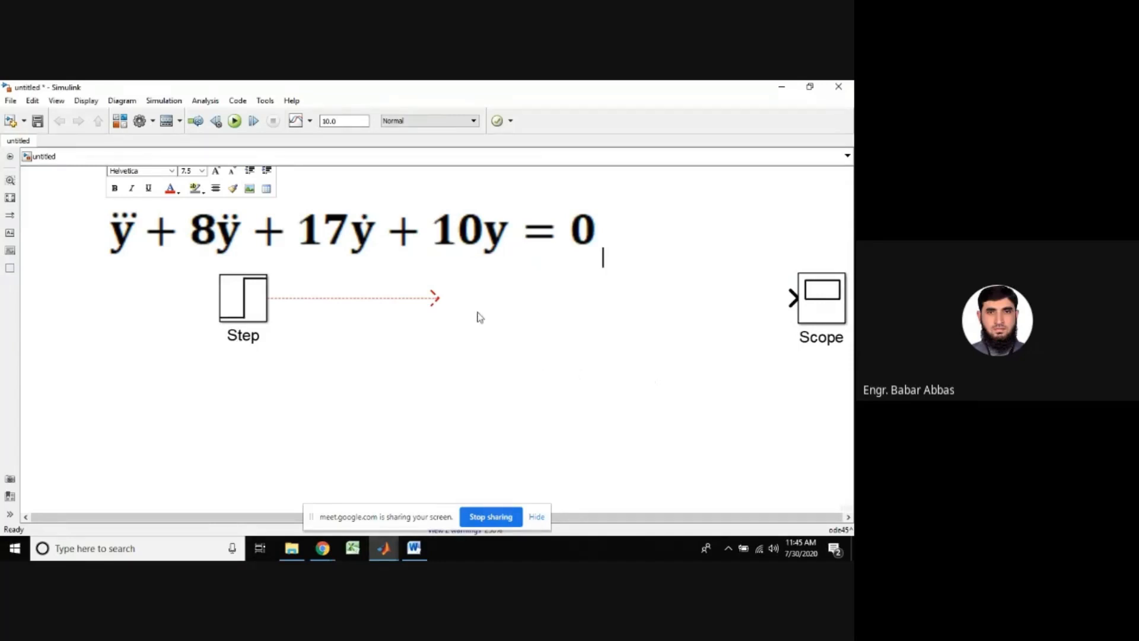
# Delete the dangling signal line at the Step block's output
pyautogui.click(409, 302)
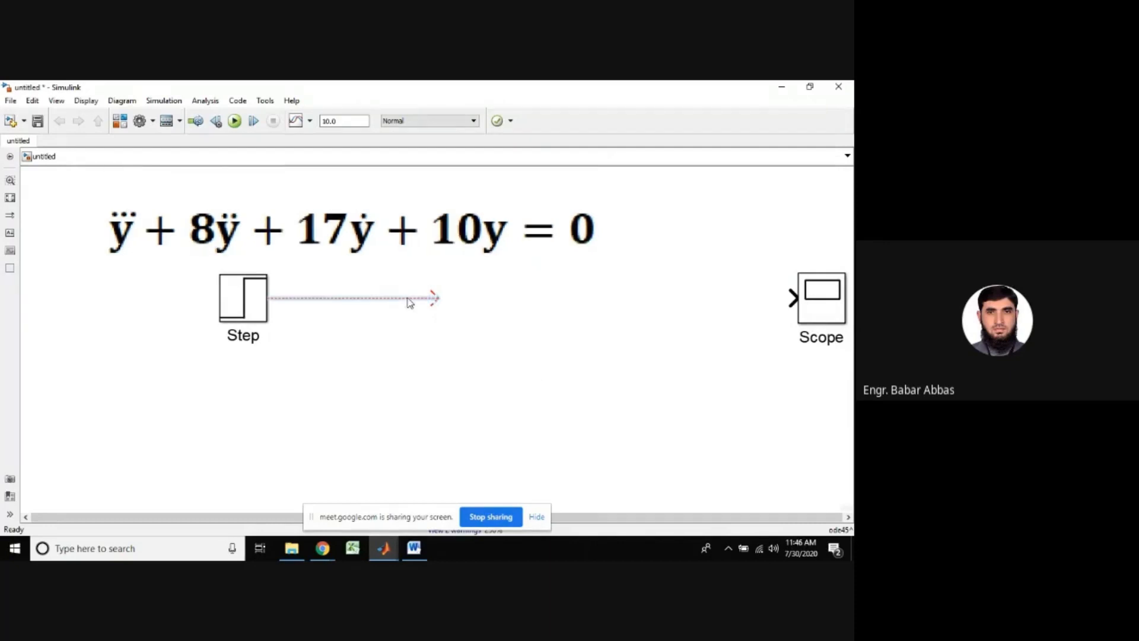
pyautogui.press('Delete')
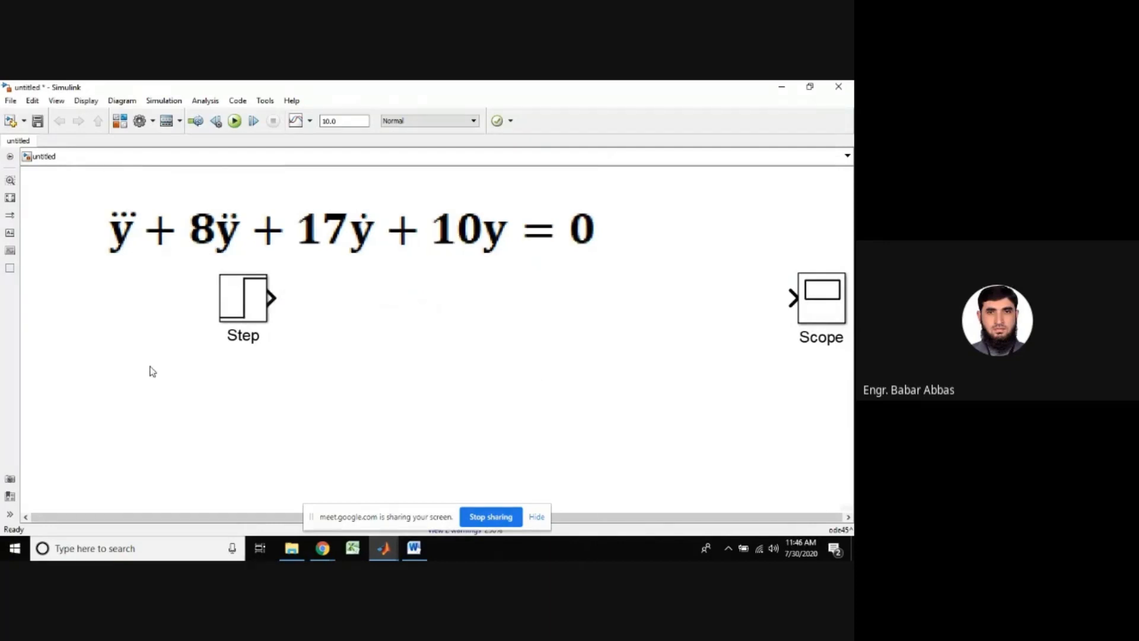
pyautogui.click(129, 261)
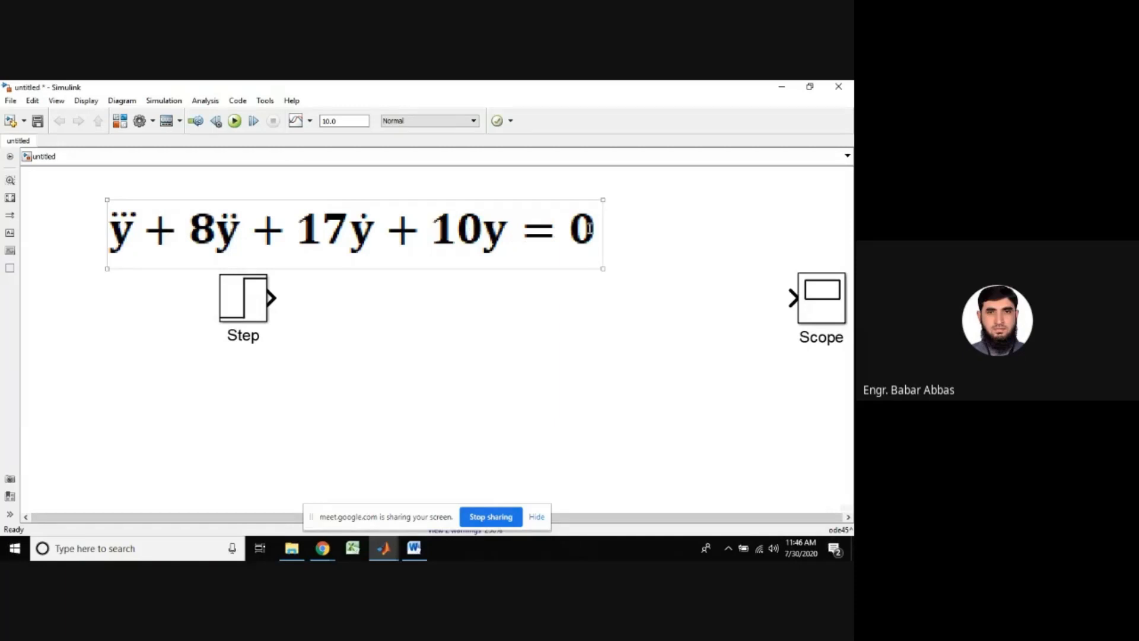
pyautogui.click(644, 231)
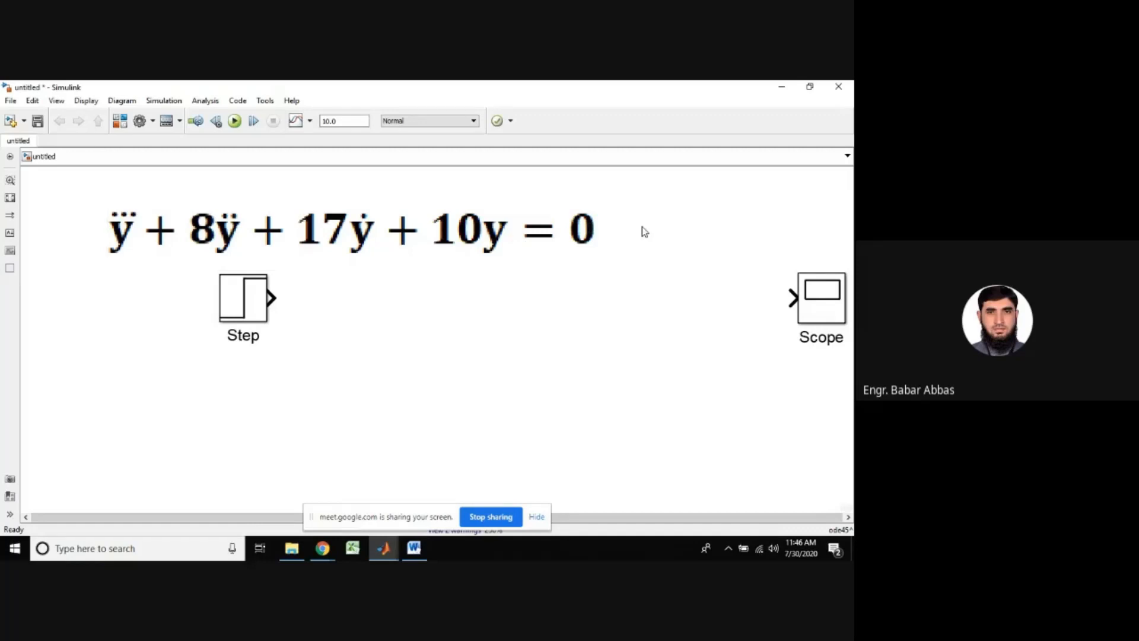
pyautogui.click(600, 228)
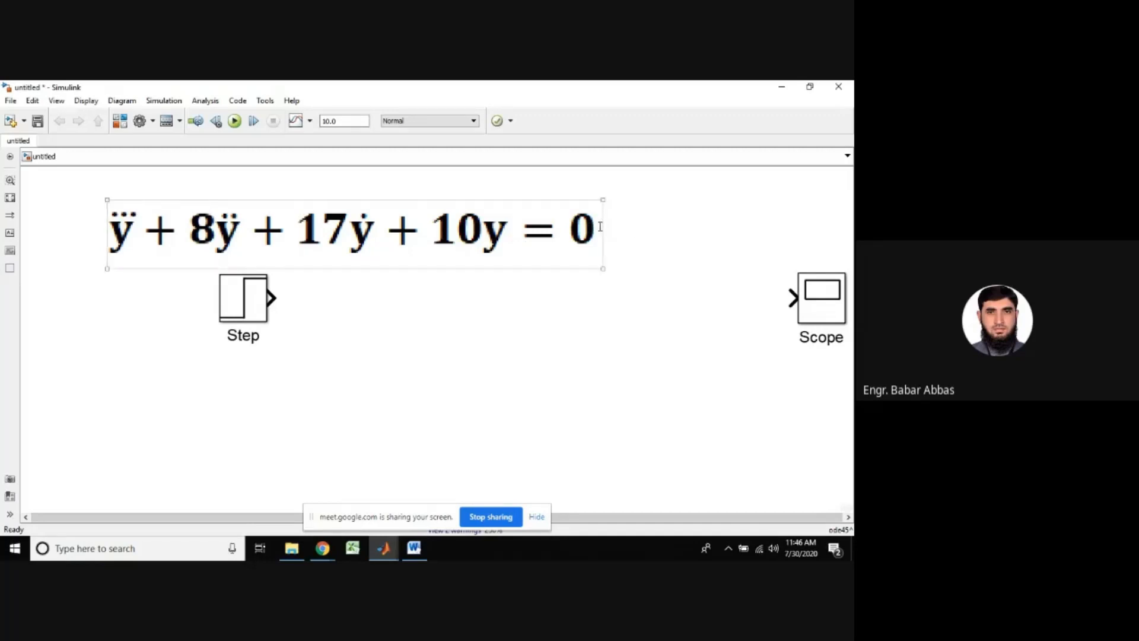
# Move the Step and Scope blocks lower and further left so they sit level below the equation
pyautogui.click(246, 302)
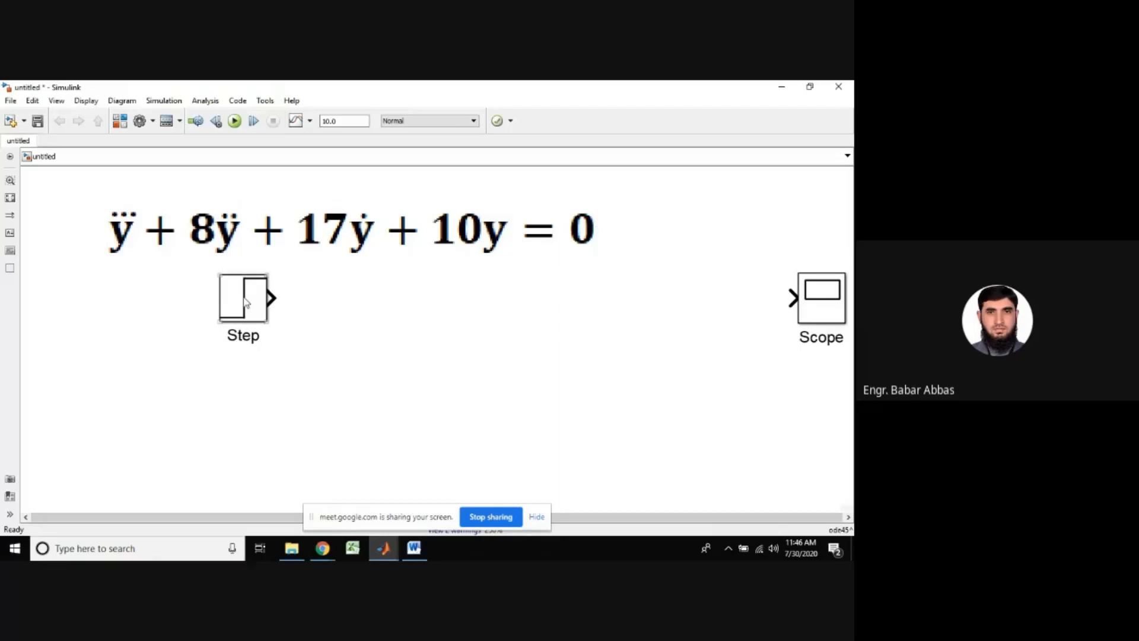
pyautogui.moveTo(246, 302); pyautogui.dragTo(155, 330)
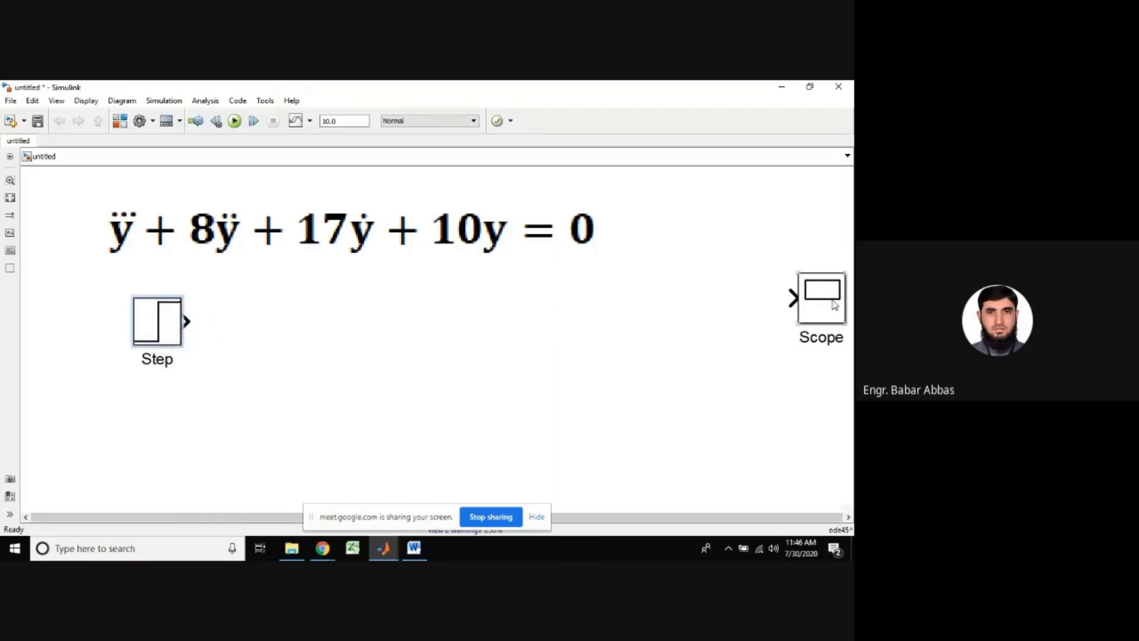
pyautogui.moveTo(835, 306); pyautogui.dragTo(722, 332)
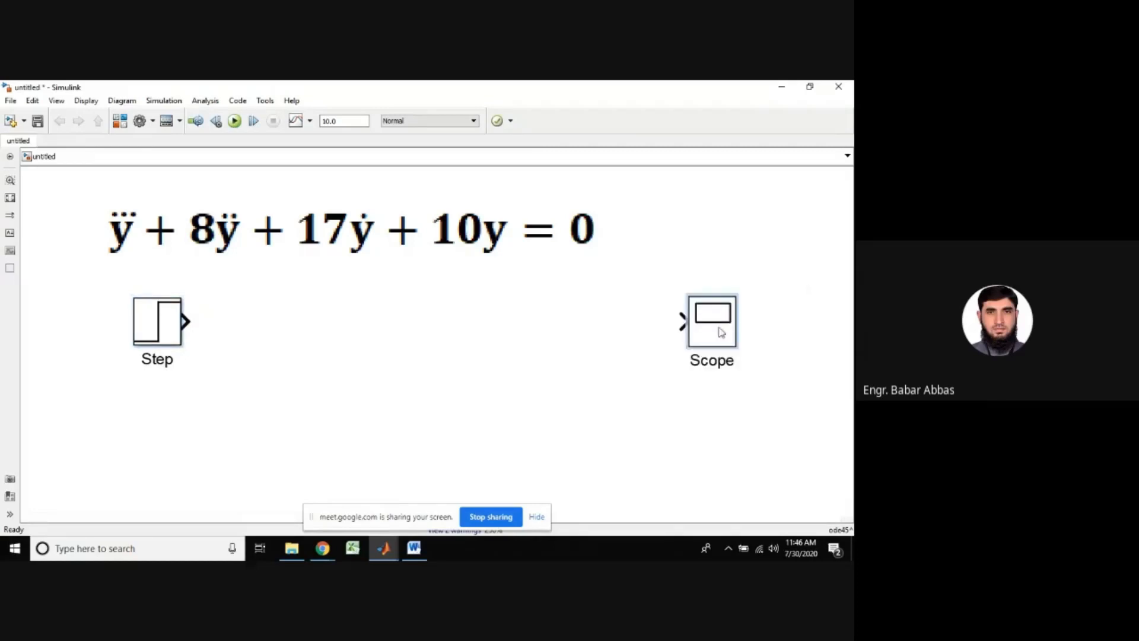
pyautogui.click(509, 396)
pyautogui.click(199, 258)
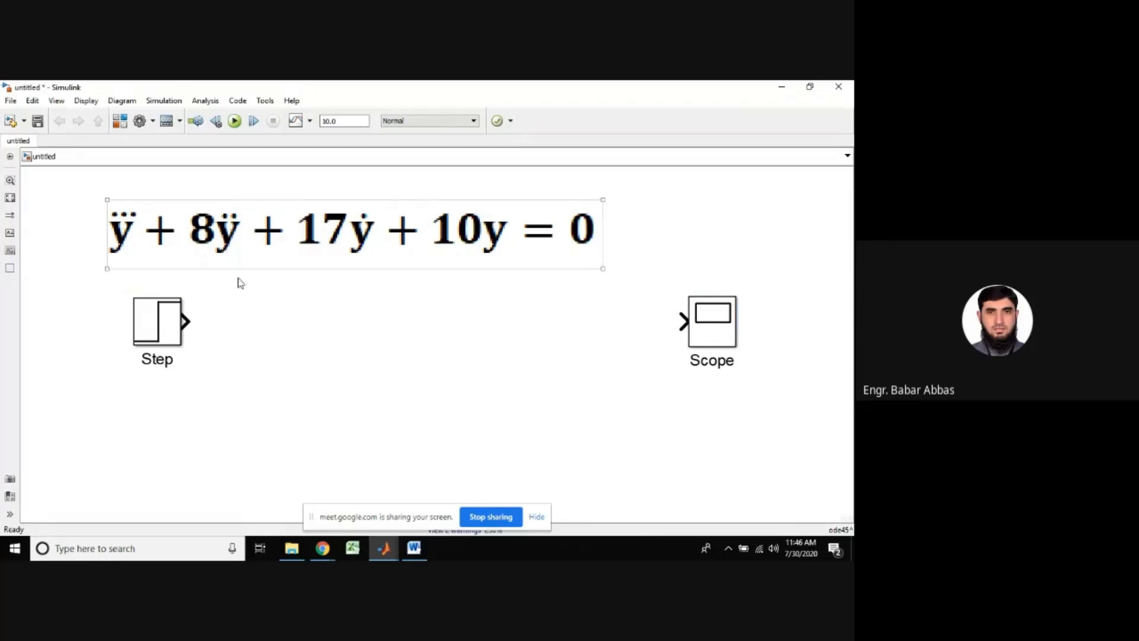
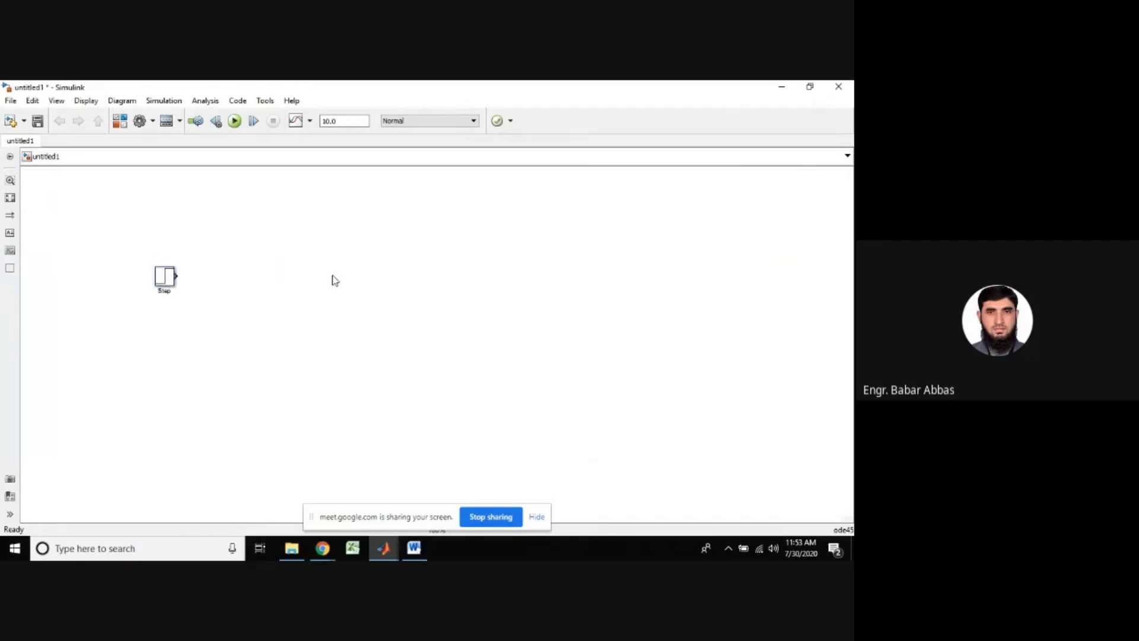
# Add a Sum block next to the Step block in the untitled1 model
pyautogui.doubleClick(304, 292)
pyautogui.write('sum')
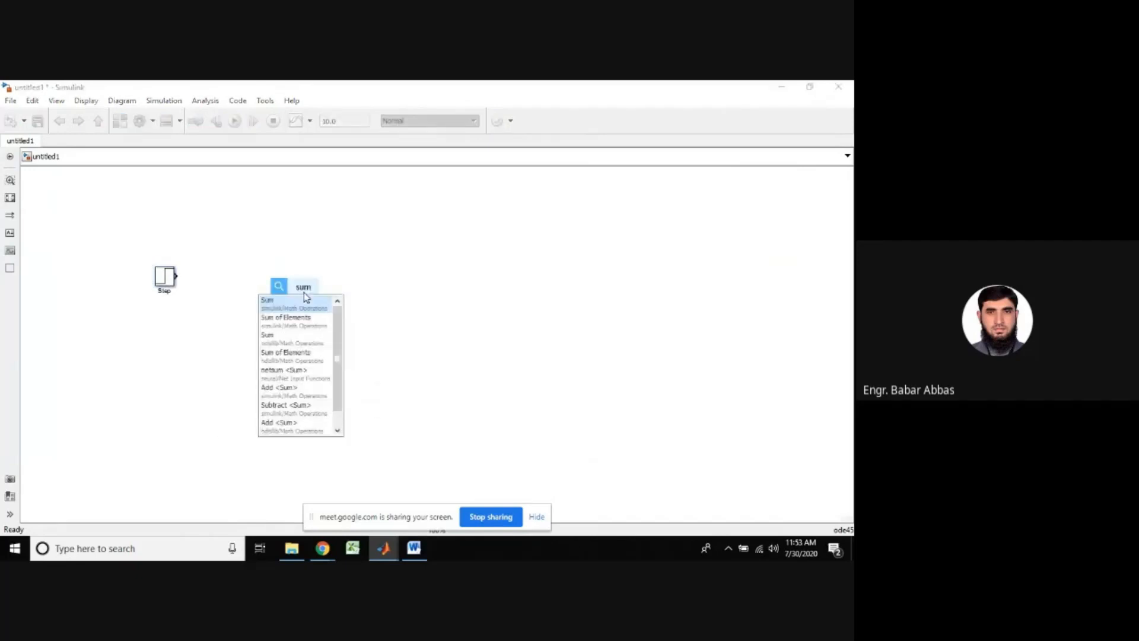
pyautogui.press('Return')
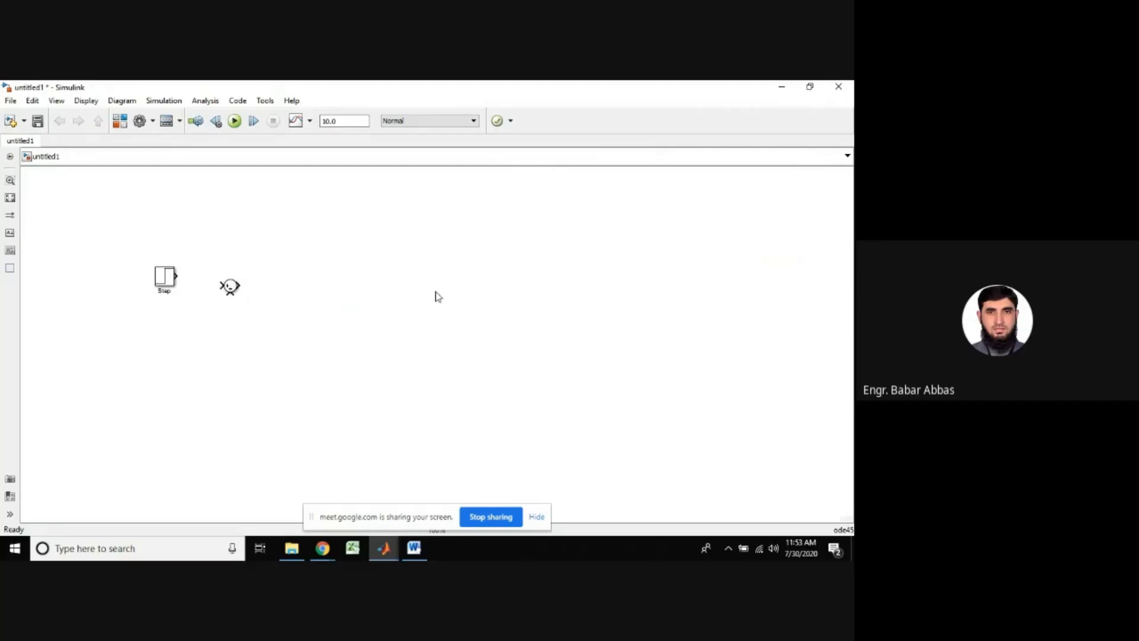
# Add a Derivative block and place it above and to the right of the Sum block
pyautogui.write('deriva')
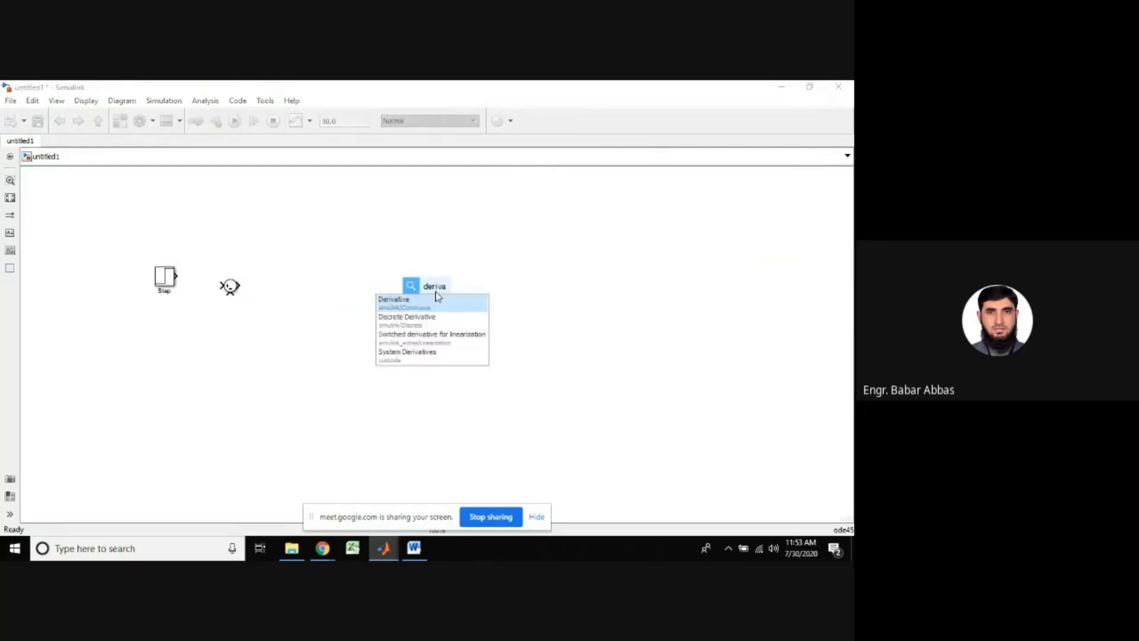
pyautogui.press('Return')
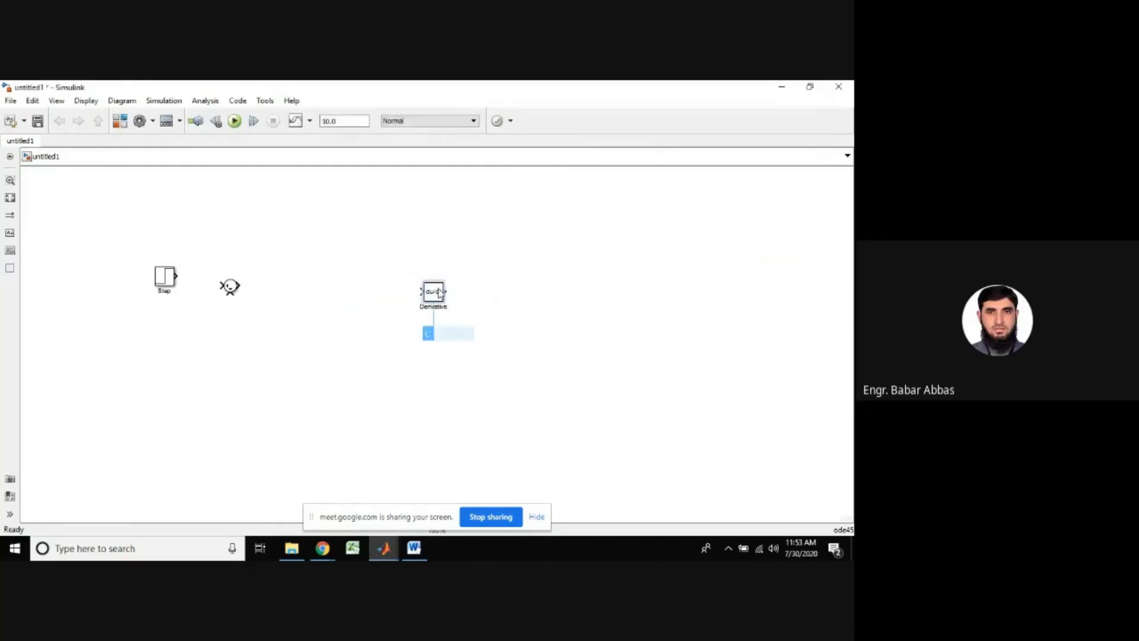
pyautogui.moveTo(439, 293); pyautogui.dragTo(411, 215)
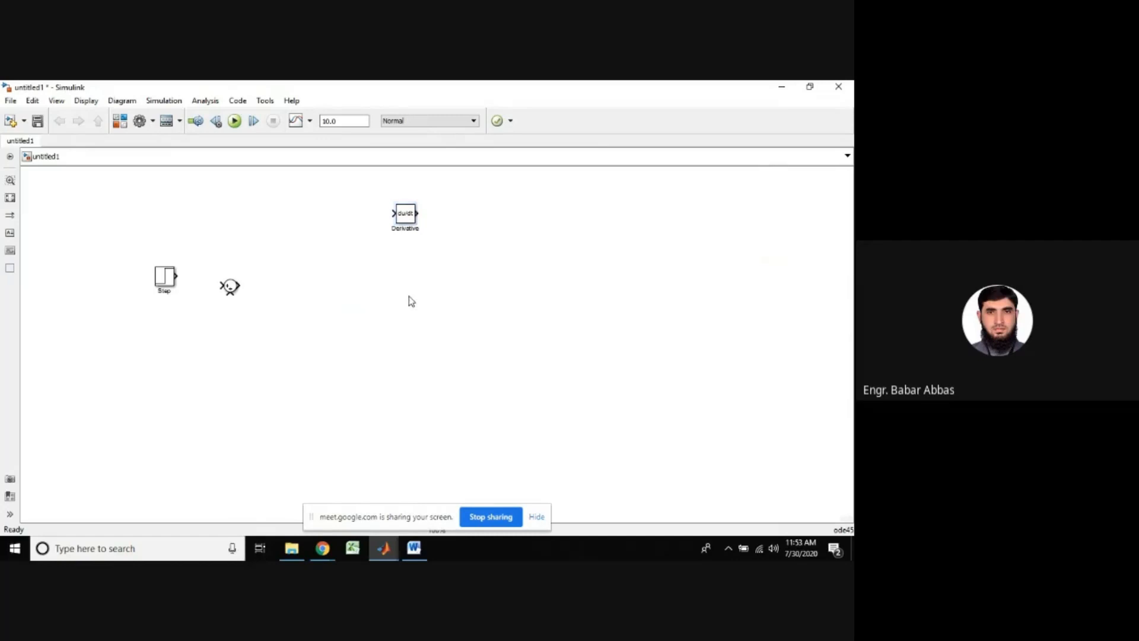
# Add a Gain block directly below the Derivative block, roughly level with the Sum block
pyautogui.doubleClick(408, 297)
pyautogui.write('gain')
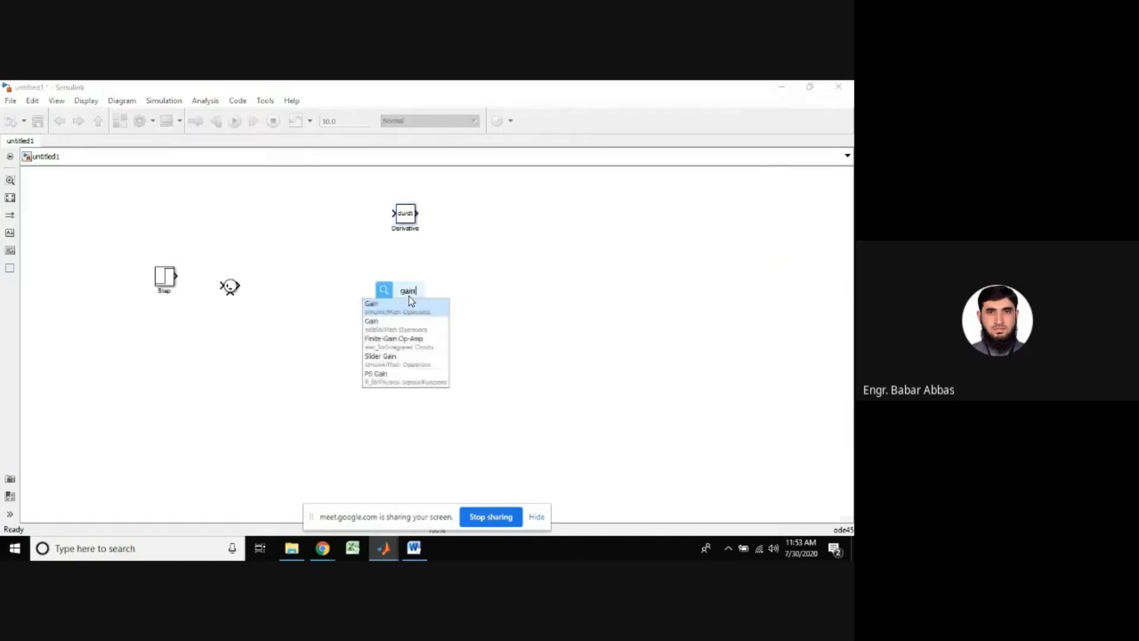
pyautogui.press('Return')
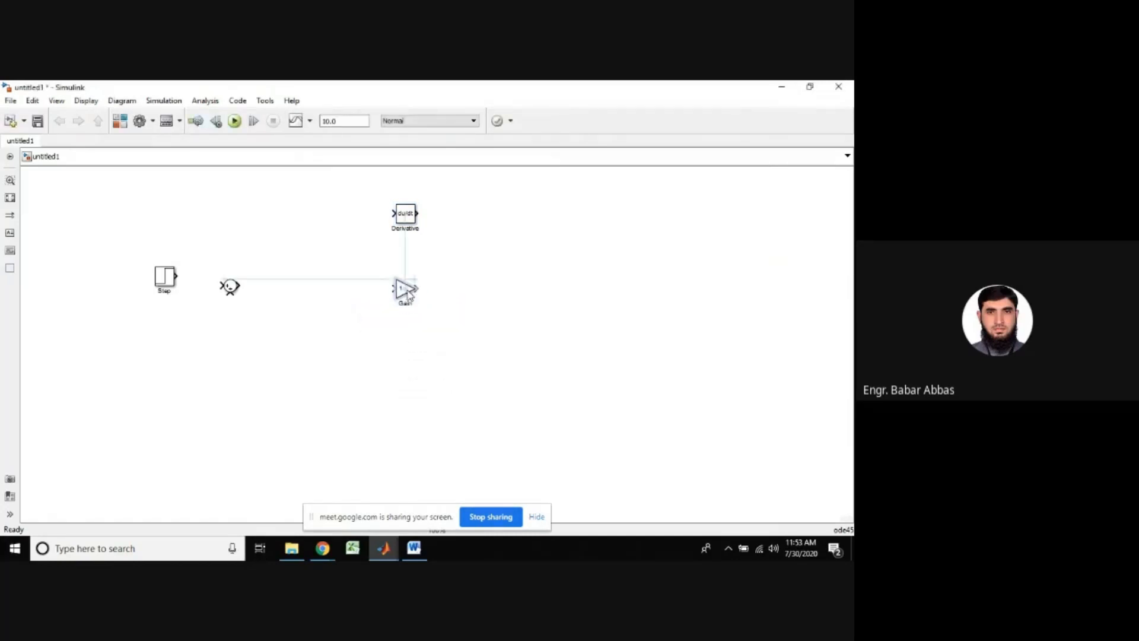
# Add an Integrator block below the Gain block
pyautogui.doubleClick(391, 386)
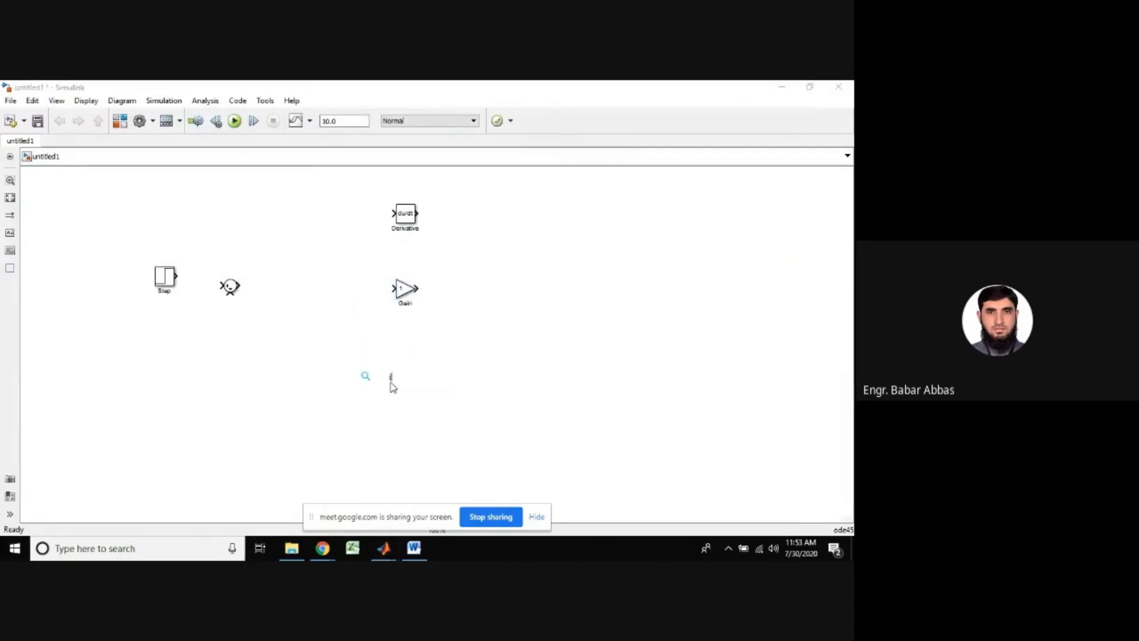
pyautogui.write('inte')
pyautogui.press('Return')
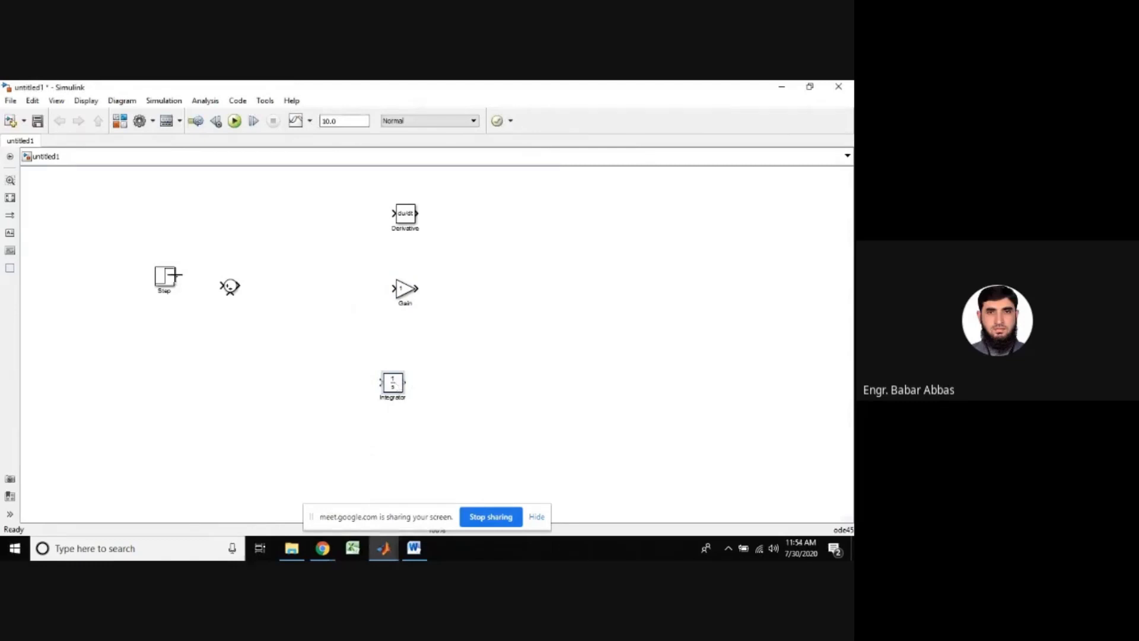
# Connect Step to the Sum block, the Sum output to Gain, and branch that line to the Derivative and Integrator inputs
pyautogui.moveTo(175, 276); pyautogui.dragTo(224, 286)
pyautogui.moveTo(240, 285); pyautogui.dragTo(399, 287)
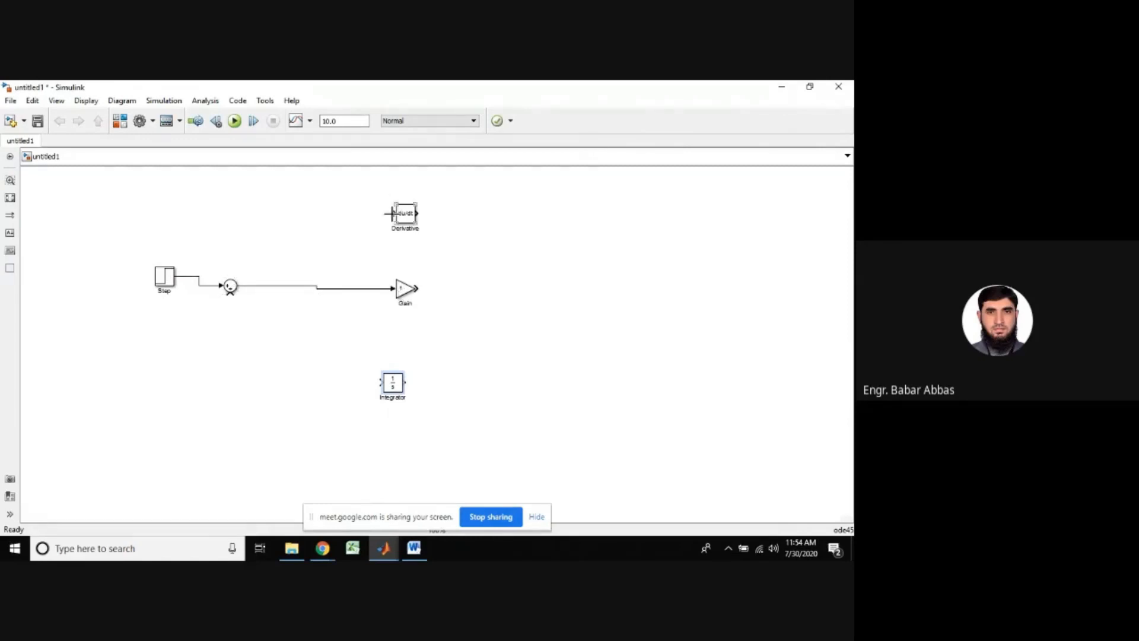
pyautogui.moveTo(392, 212); pyautogui.dragTo(330, 287)
pyautogui.moveTo(378, 383)
pyautogui.mouseDown()
pyautogui.moveTo(328, 308)
pyautogui.moveTo(329, 290)
pyautogui.mouseUp()
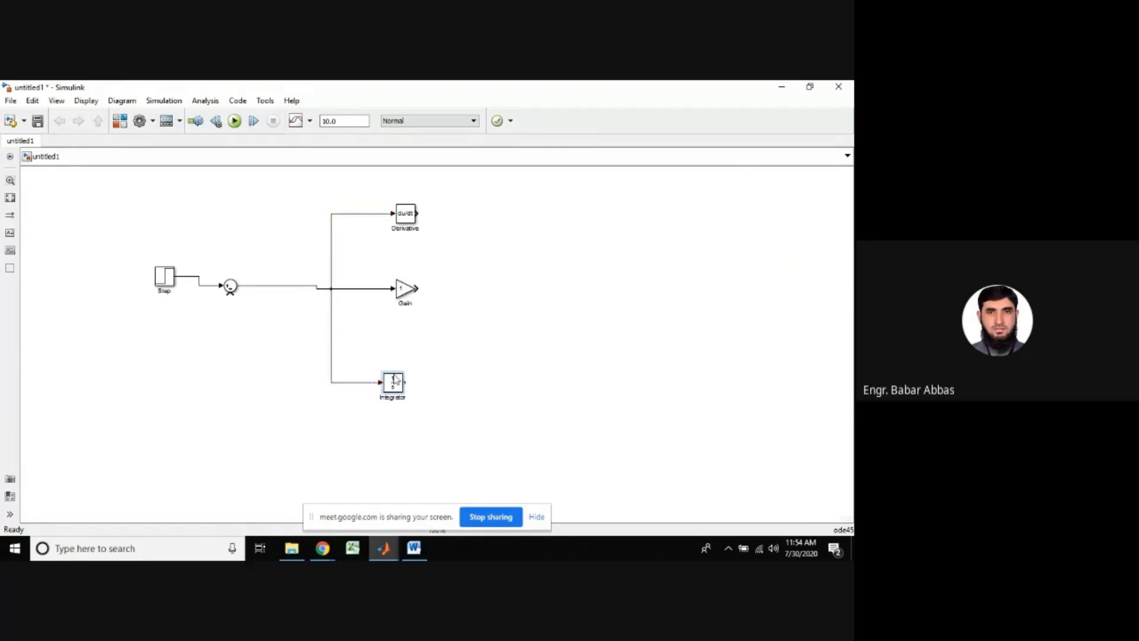
# Add a second Sum block to the right of the Gain block, roughly level with it
pyautogui.doubleClick(553, 272)
pyautogui.write('s')
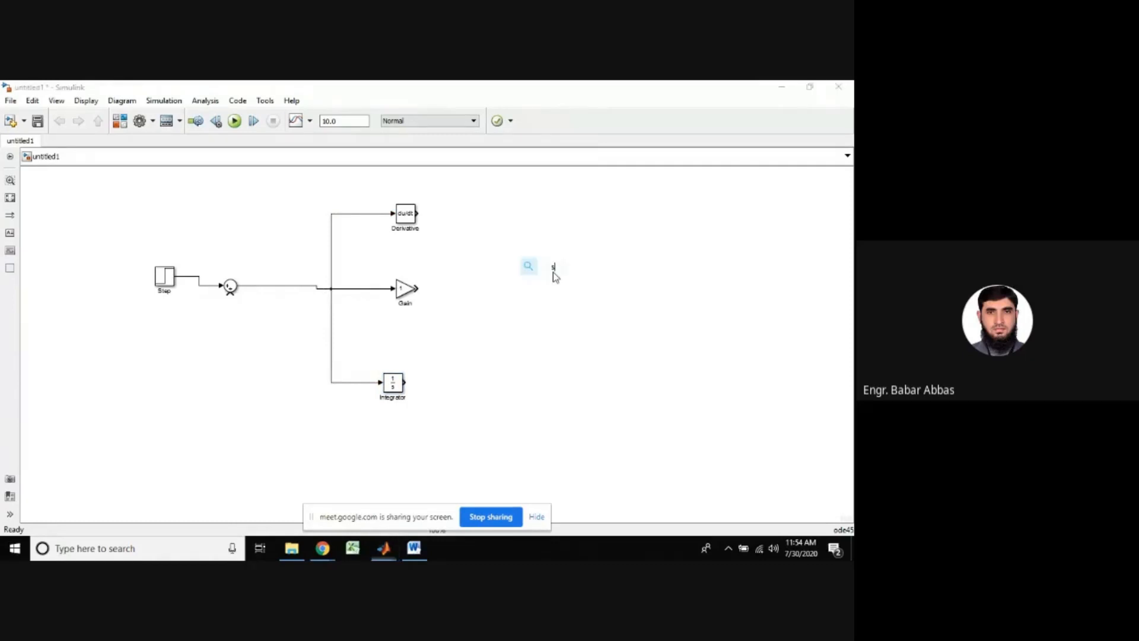
pyautogui.write('um')
pyautogui.press('Return')
pyautogui.moveTo(554, 276); pyautogui.dragTo(557, 283)
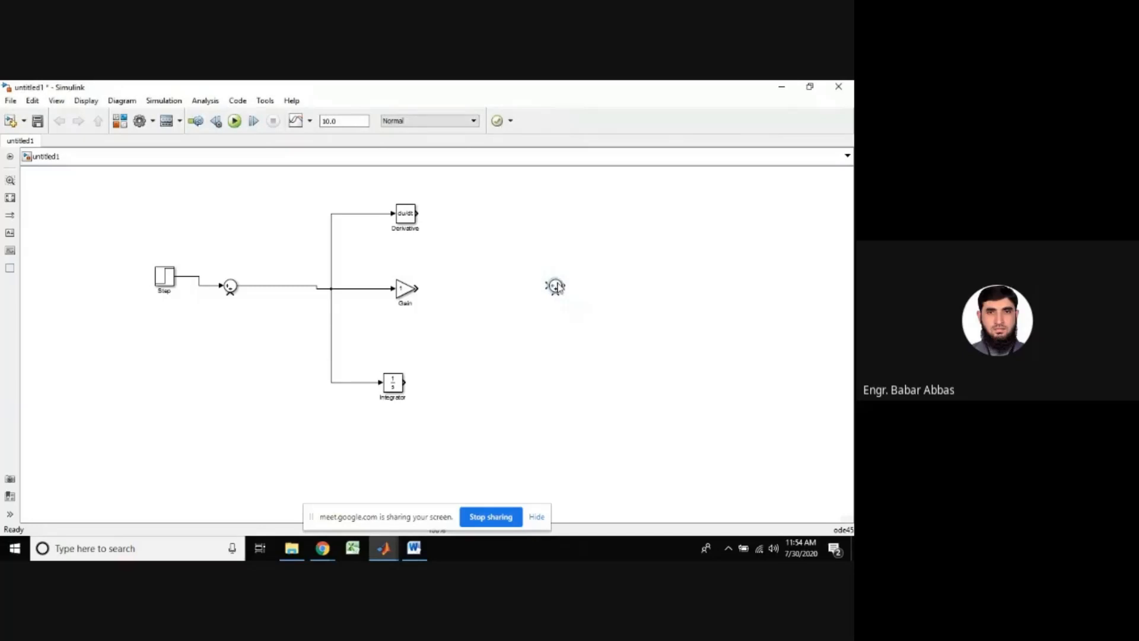
# Edit the second Sum block's list of signs to give it a third input
pyautogui.doubleClick(557, 287)
pyautogui.click(600, 311)
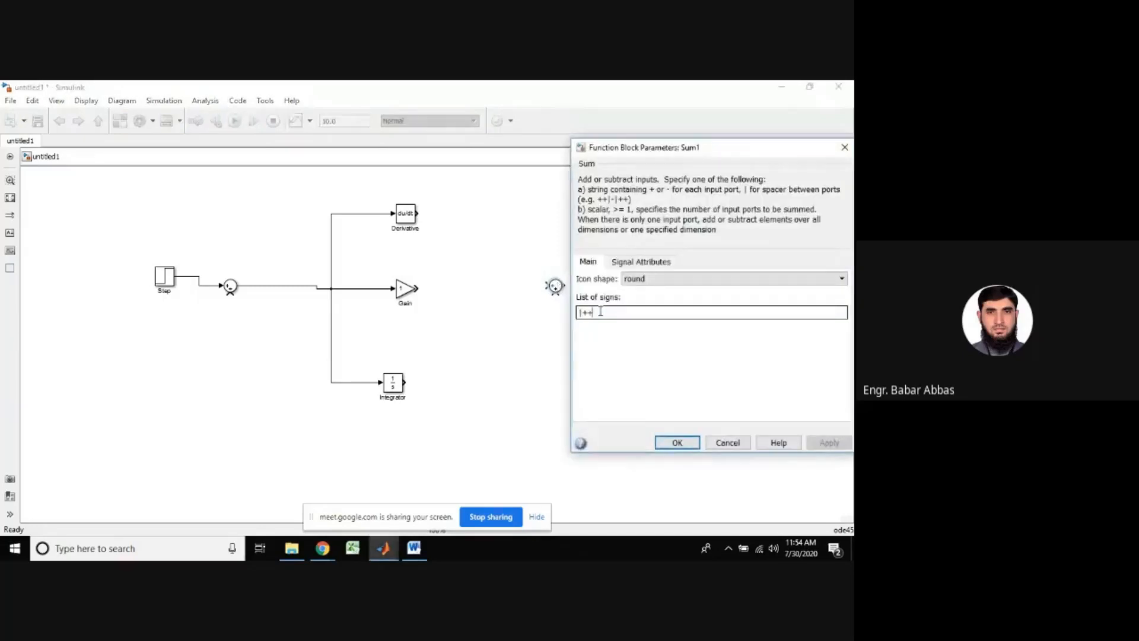
pyautogui.click(674, 442)
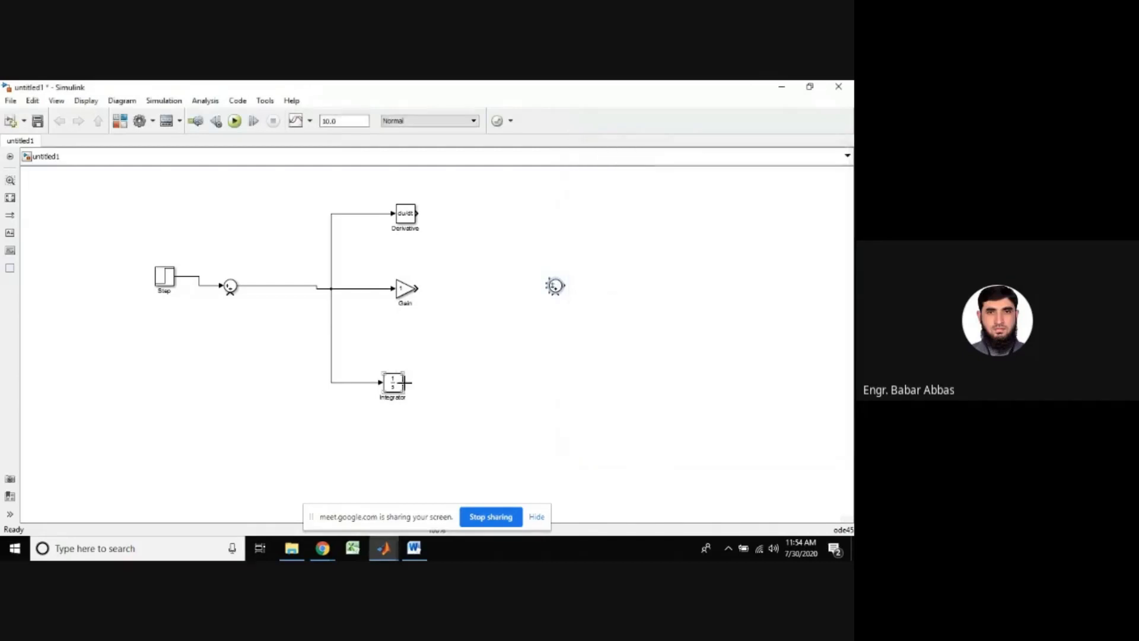
# Connect the Integrator, Gain and Derivative outputs to the three inputs of the second Sum block
pyautogui.moveTo(407, 382); pyautogui.dragTo(555, 292)
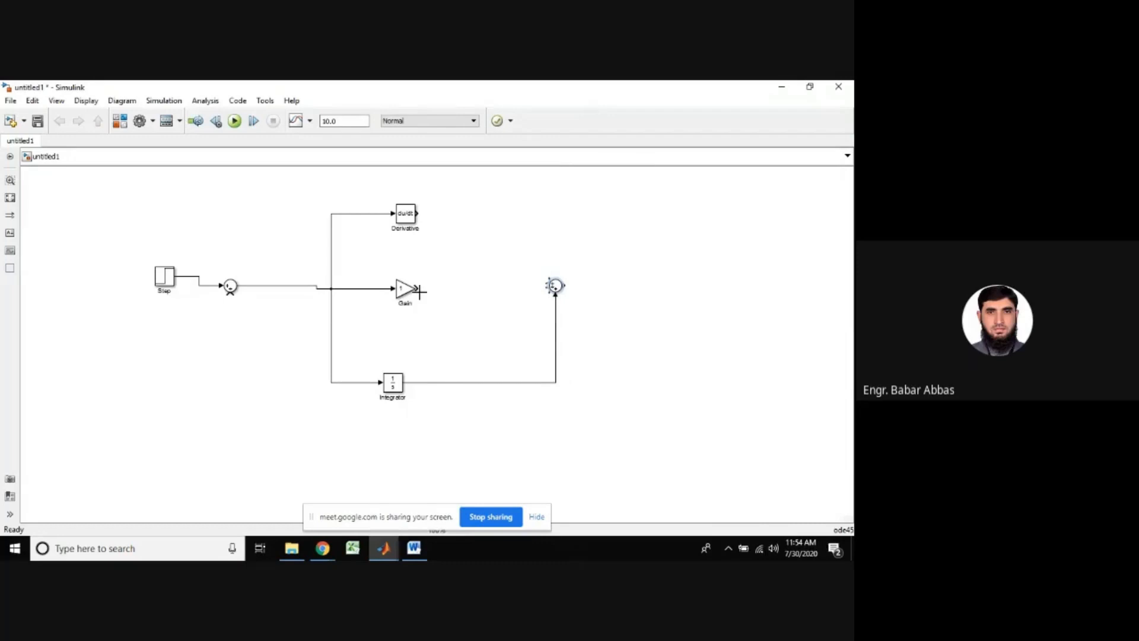
pyautogui.moveTo(417, 289); pyautogui.dragTo(549, 291)
pyautogui.moveTo(418, 213); pyautogui.dragTo(552, 283)
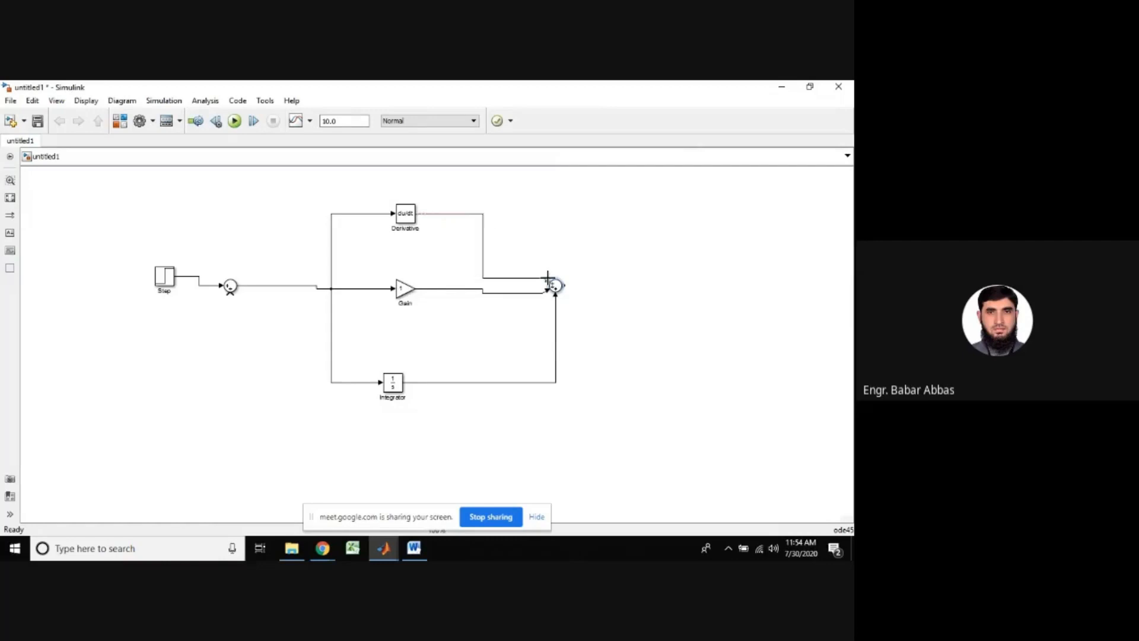
# Add a Transfer Fcn block to the right of the second Sum block, aligned with and connected to its output
pyautogui.doubleClick(677, 271)
pyautogui.write('tran')
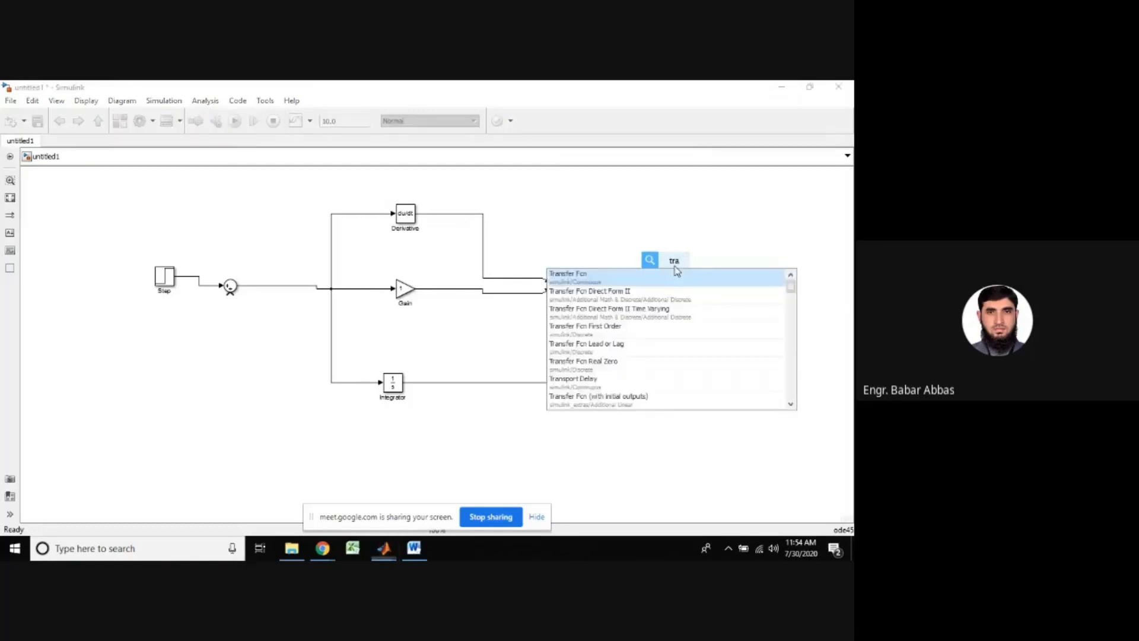
pyautogui.press('Return')
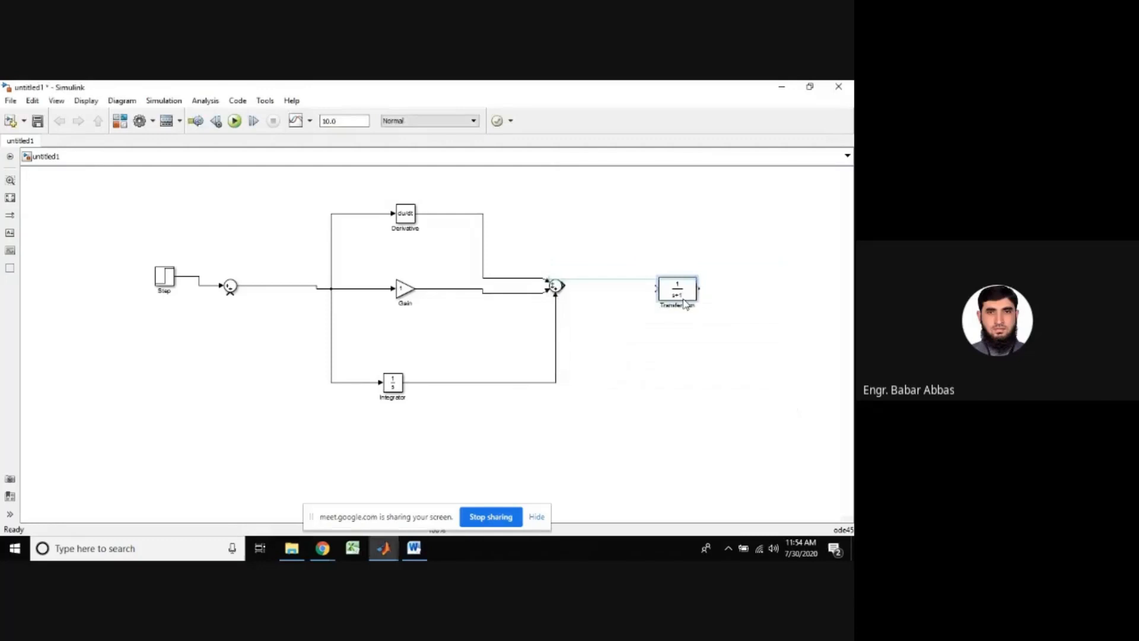
pyautogui.moveTo(685, 303); pyautogui.dragTo(682, 300)
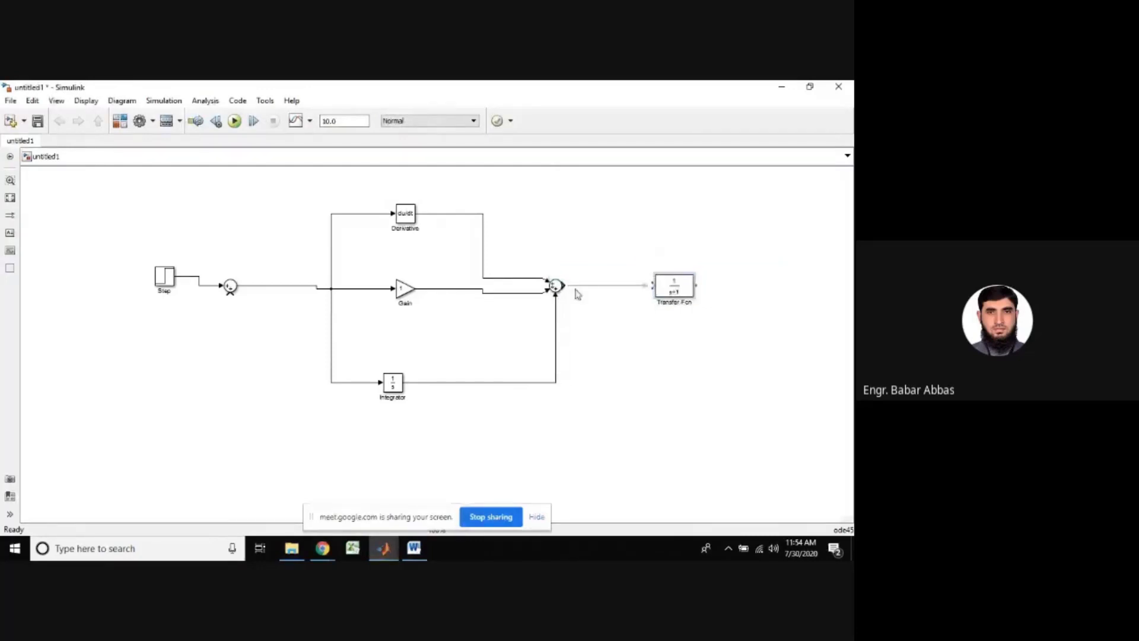
# Add a Scope block to the right of the Transfer Fcn block and connect the Transfer Fcn output to it
pyautogui.doubleClick(780, 273)
pyautogui.write('s')
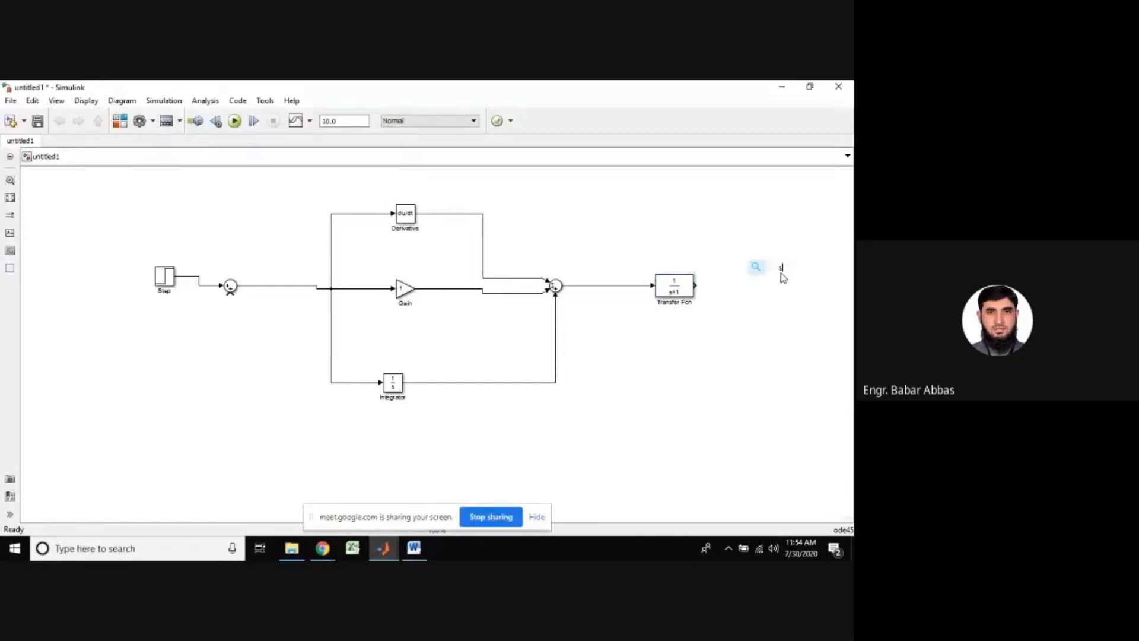
pyautogui.write('cope')
pyautogui.press('Return')
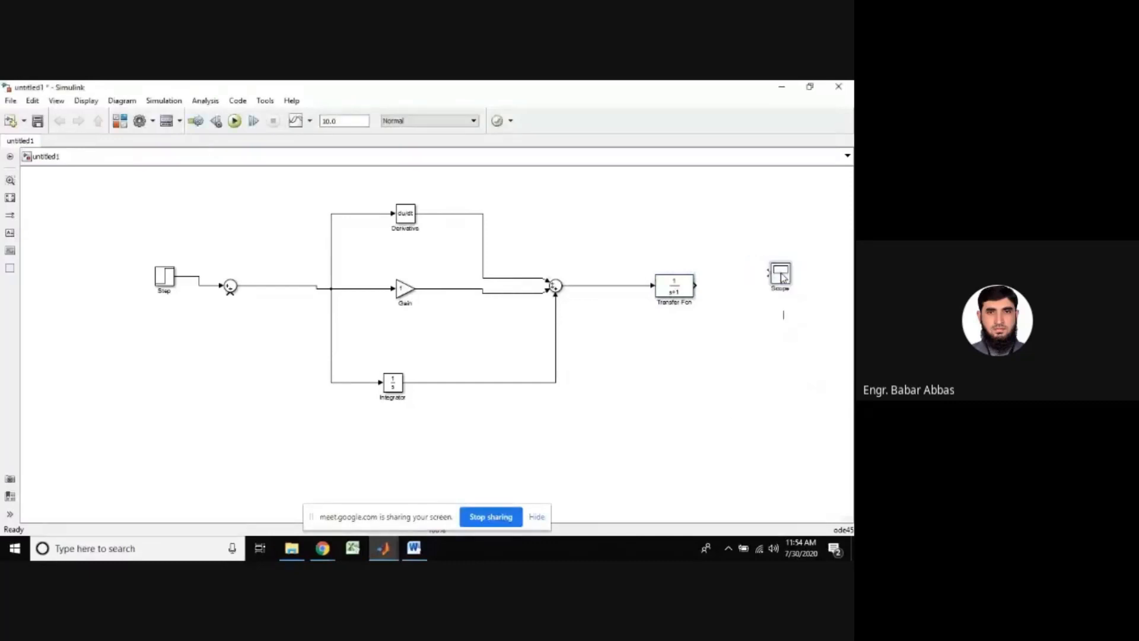
pyautogui.moveTo(782, 276); pyautogui.dragTo(784, 283)
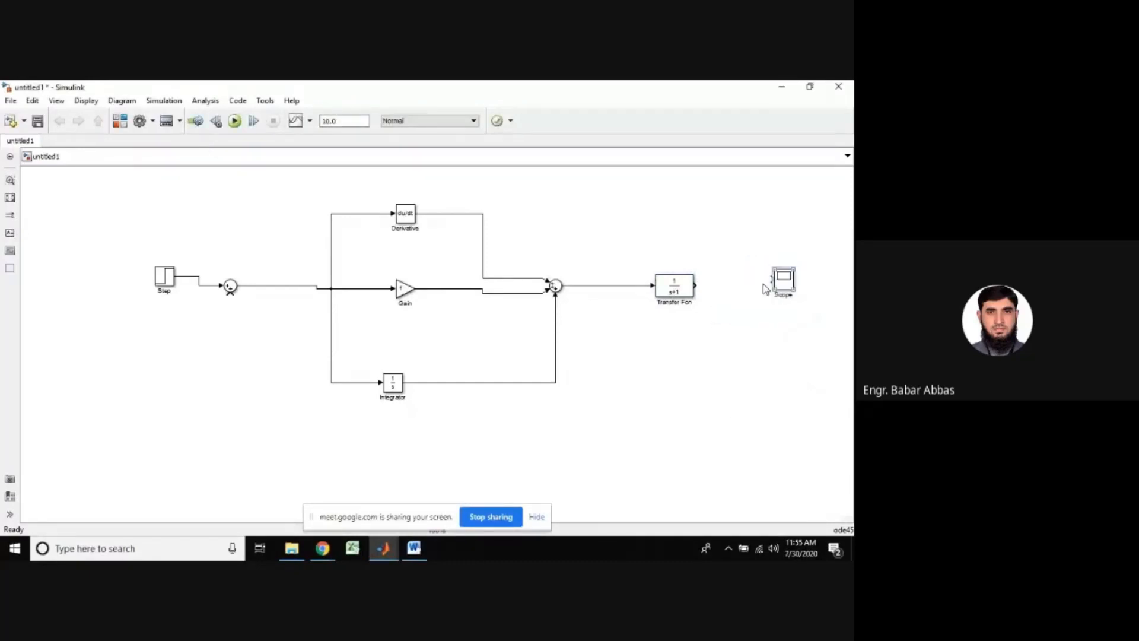
pyautogui.moveTo(693, 286); pyautogui.dragTo(771, 279)
# Set the Transfer Fcn block's numerator coefficients to [20], following the transfer function in the Word document
pyautogui.doubleClick(686, 289)
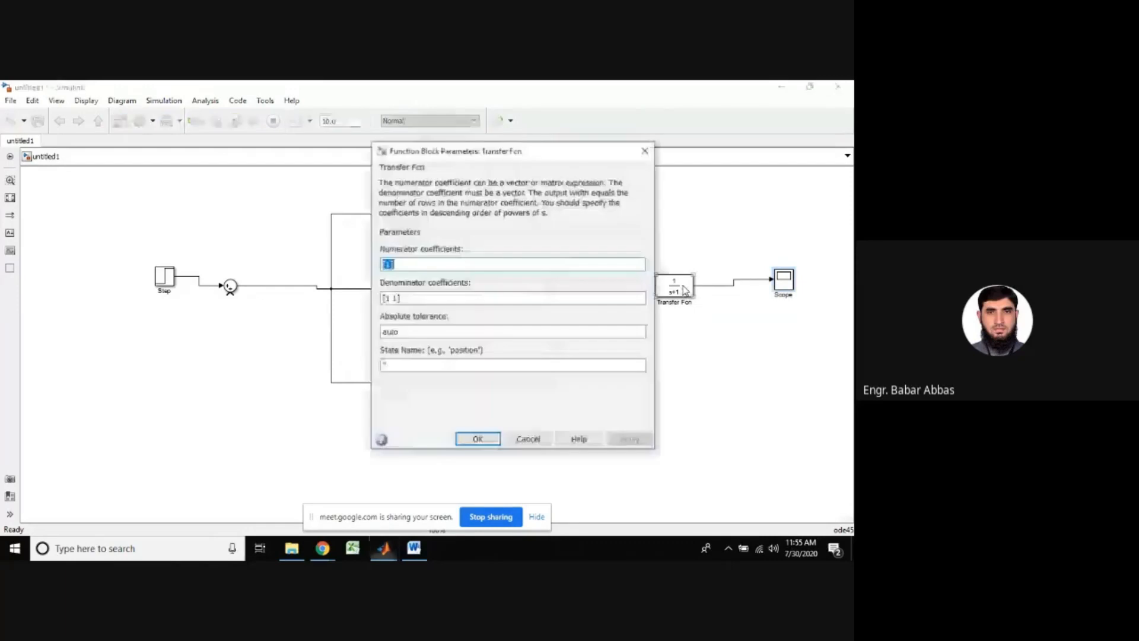
pyautogui.click(390, 265)
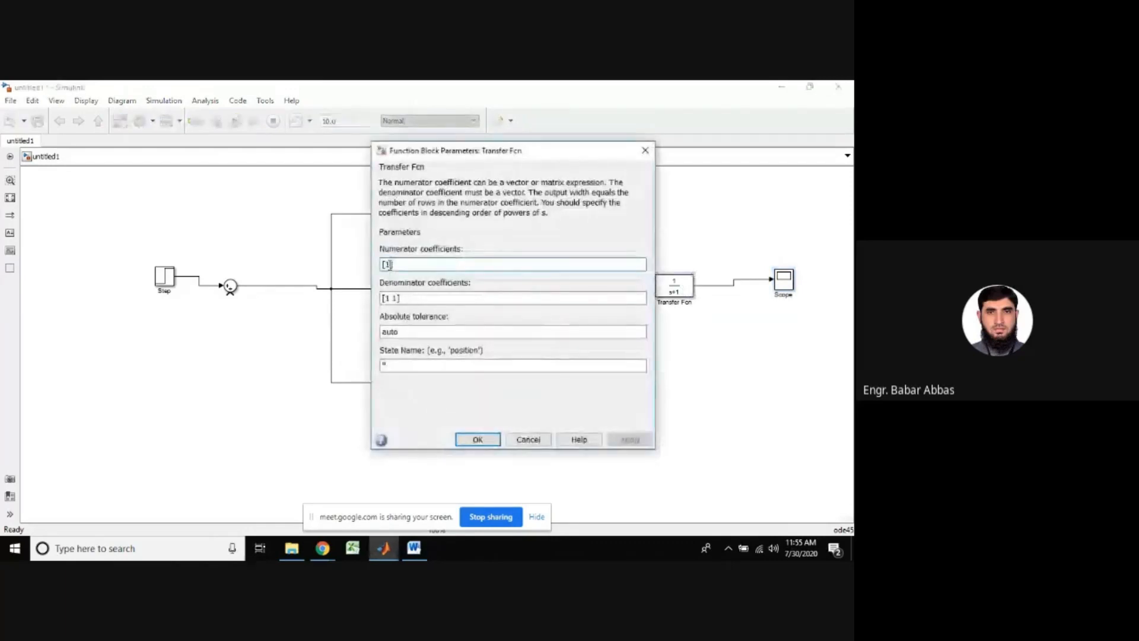
pyautogui.press('BackSpace')
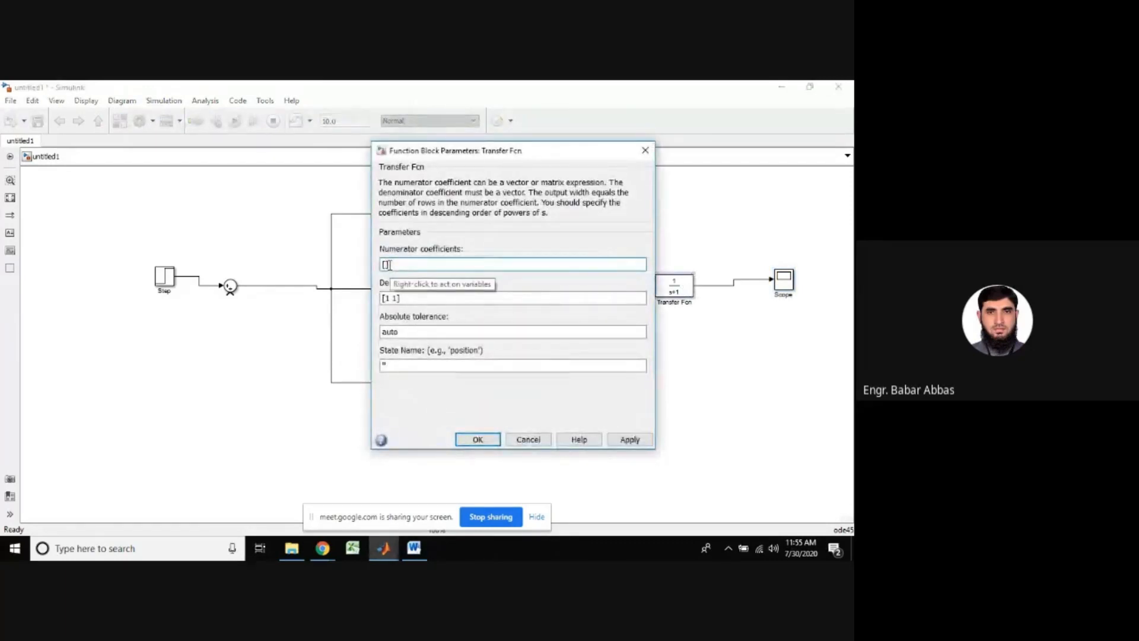
pyautogui.click(413, 549)
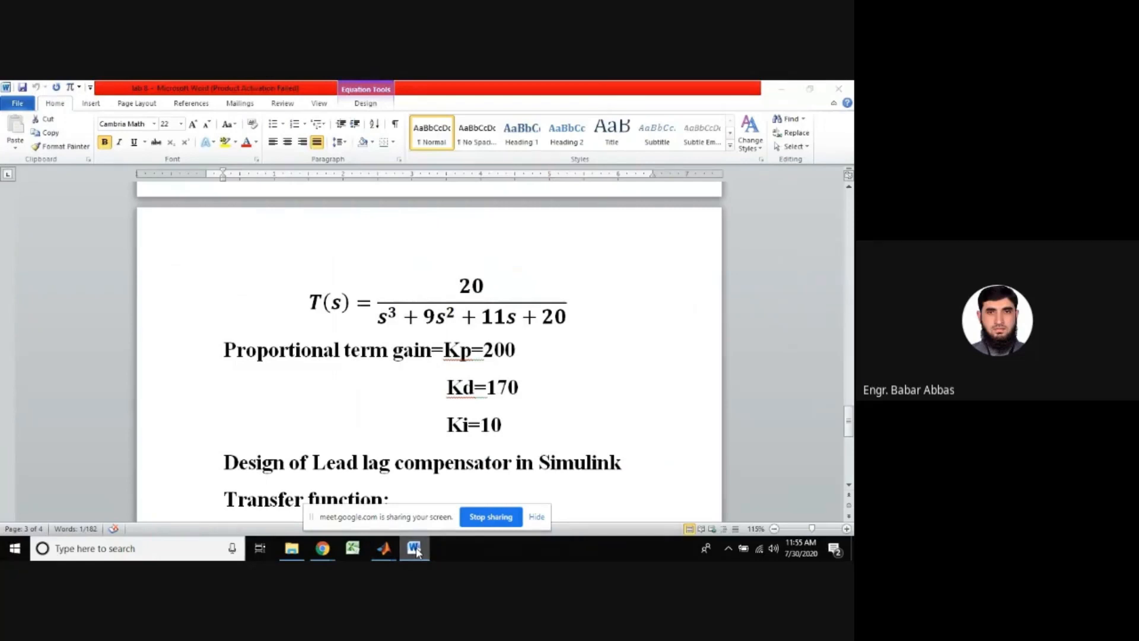
pyautogui.click(415, 549)
pyautogui.write('20')
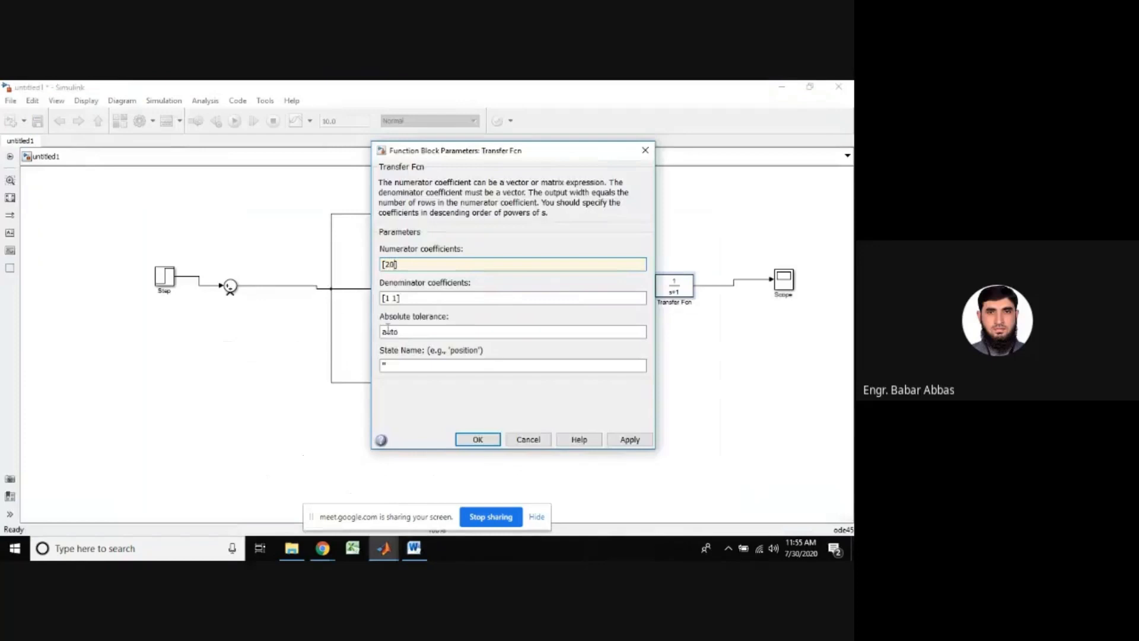
# Set the Transfer Fcn denominator coefficients to [1 9 11 20], check them against the Word document, and apply the parameters
pyautogui.click(397, 298)
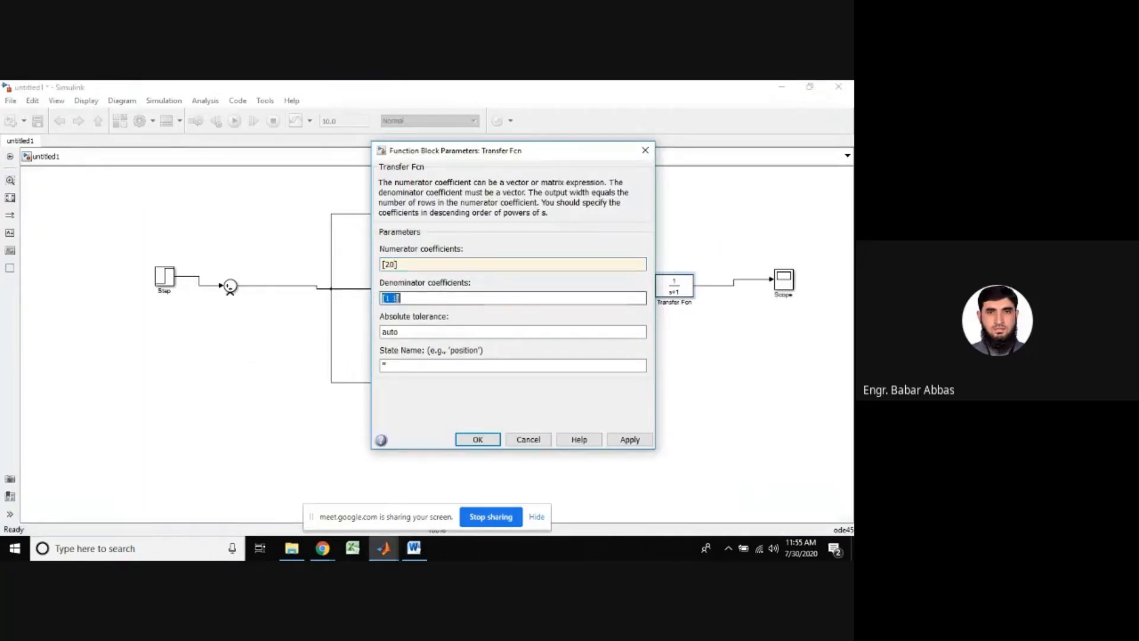
pyautogui.click(396, 298)
pyautogui.press('BackSpace')
pyautogui.write('9')
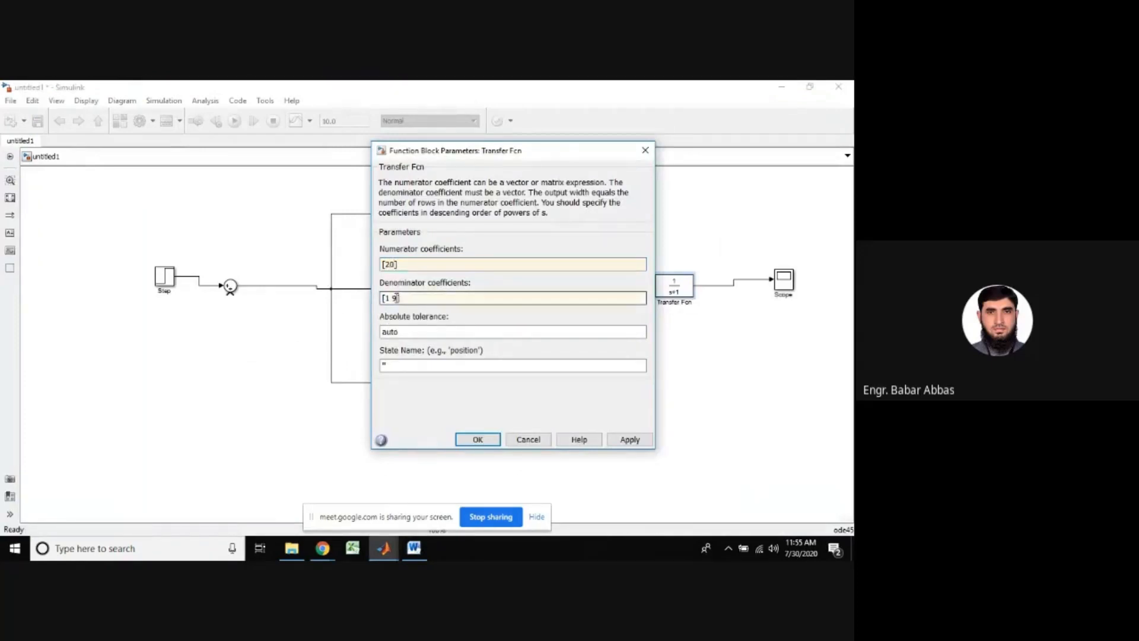
pyautogui.write(' 11 20')
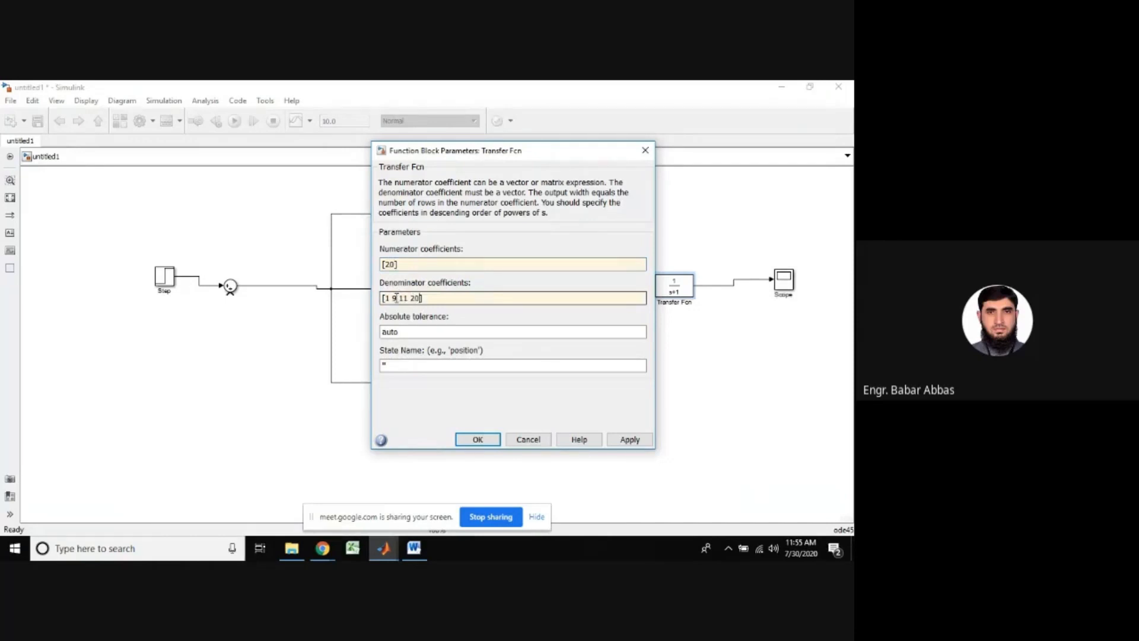
pyautogui.click(414, 549)
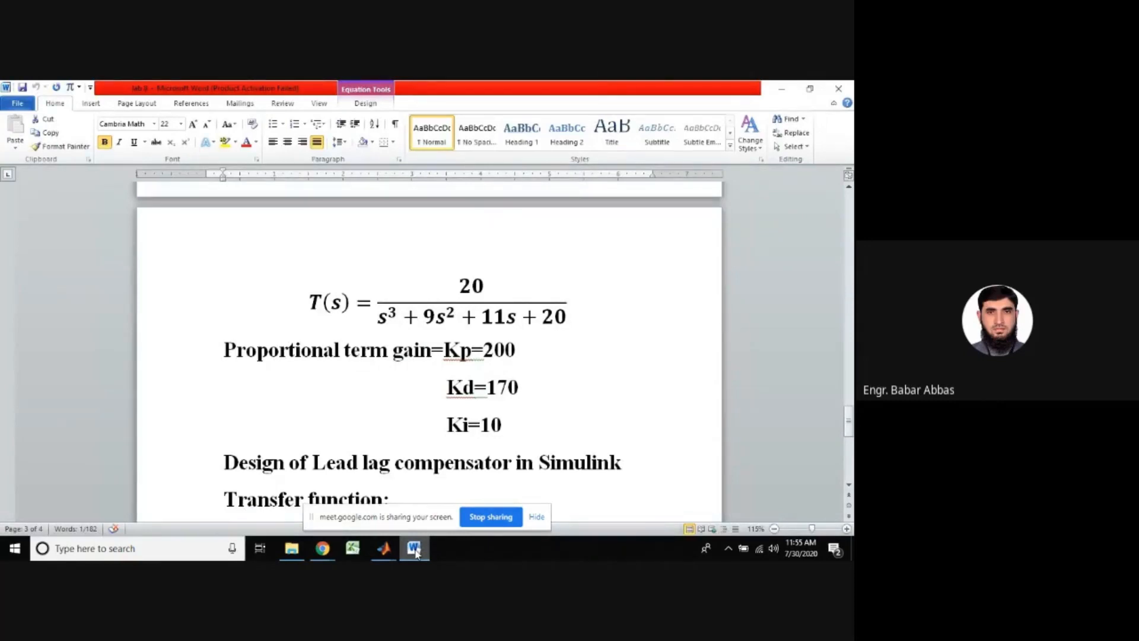
pyautogui.click(414, 549)
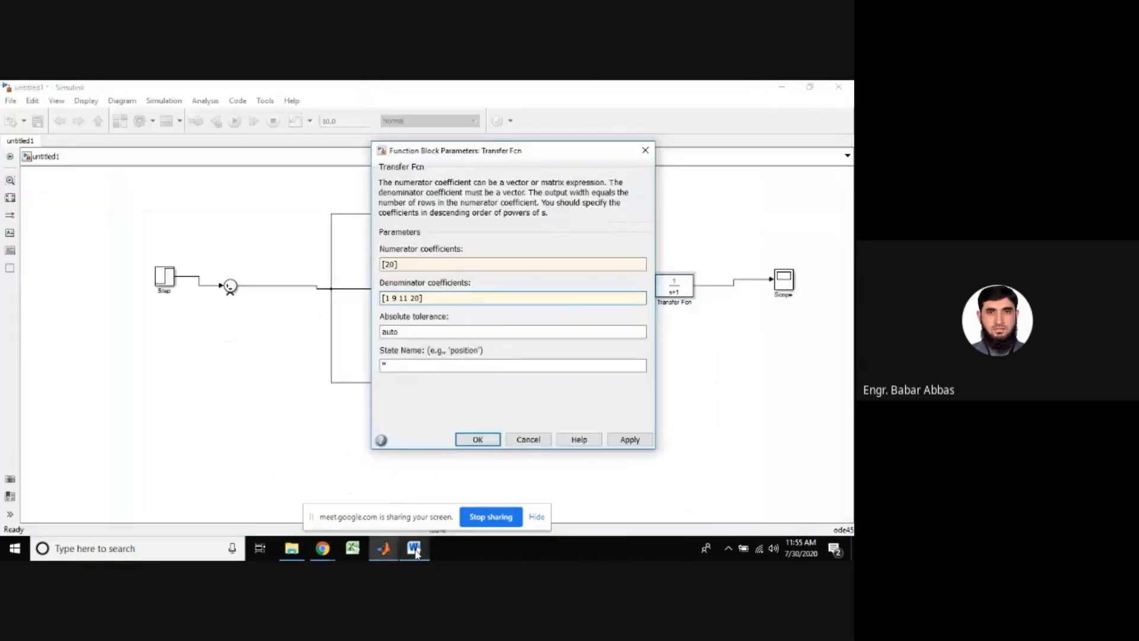
pyautogui.click(477, 440)
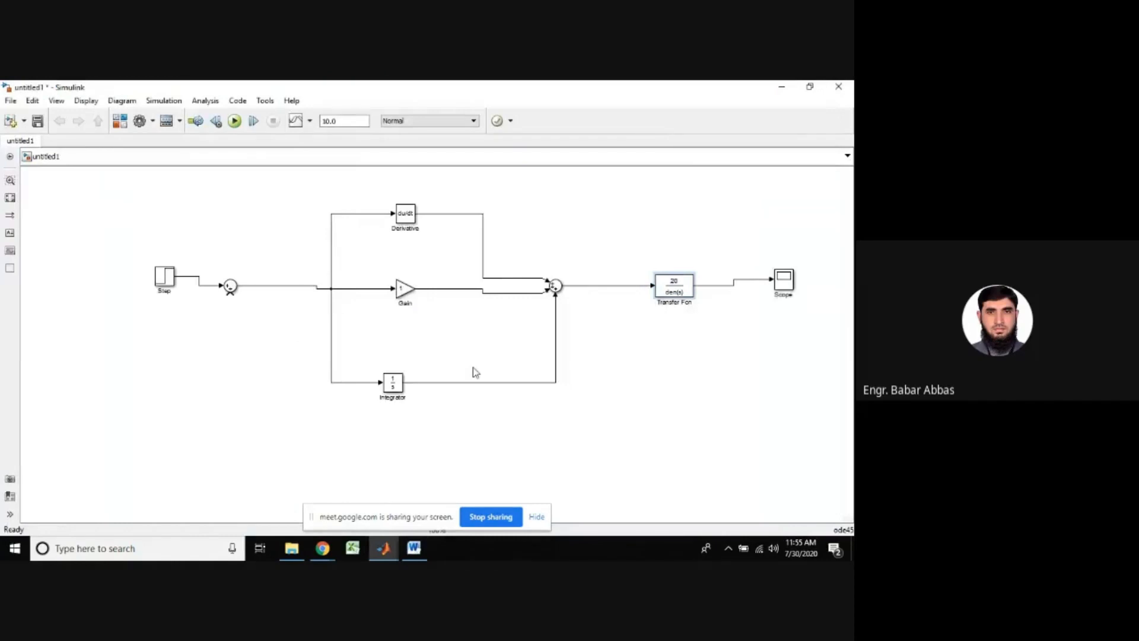
# Delete the branch line feeding the Derivative block
pyautogui.click(410, 289)
pyautogui.click(406, 272)
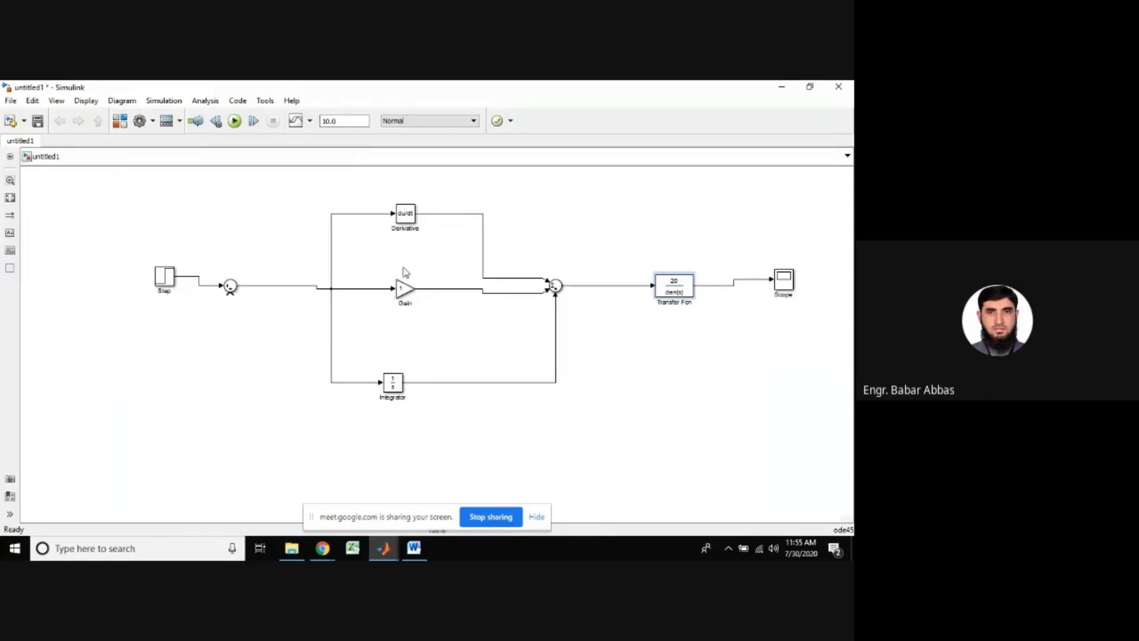
pyautogui.click(375, 214)
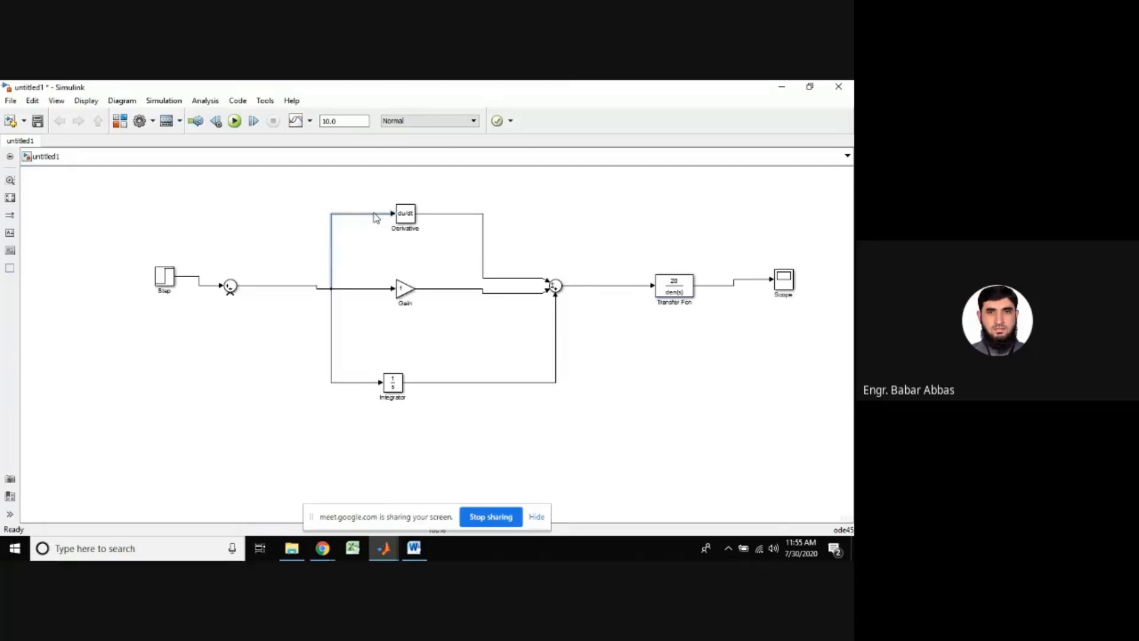
pyautogui.press('Delete')
# Add a Gain block in front of the Derivative block and connect its input to the line leaving the first Sum block
pyautogui.doubleClick(224, 397)
pyautogui.write('gain')
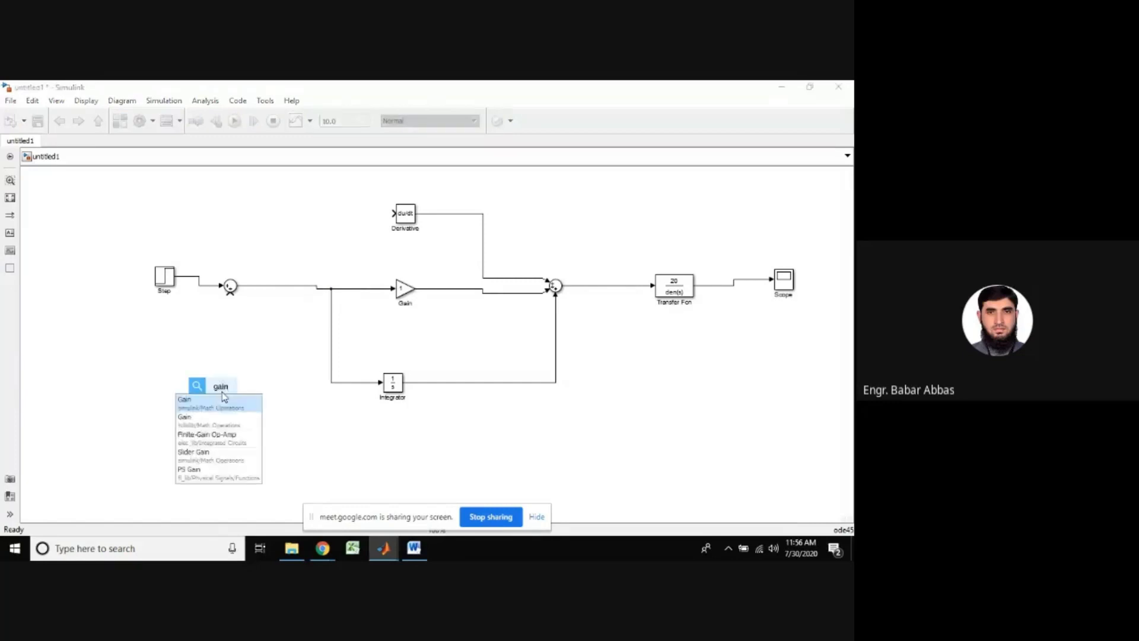
pyautogui.press('Return')
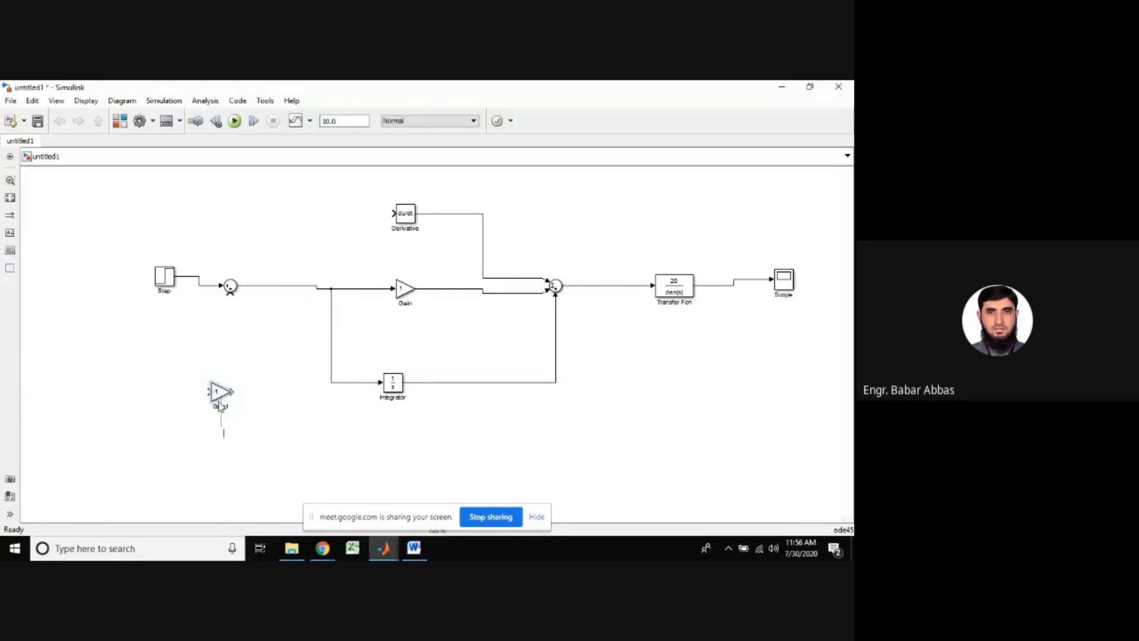
pyautogui.moveTo(220, 396); pyautogui.dragTo(369, 216)
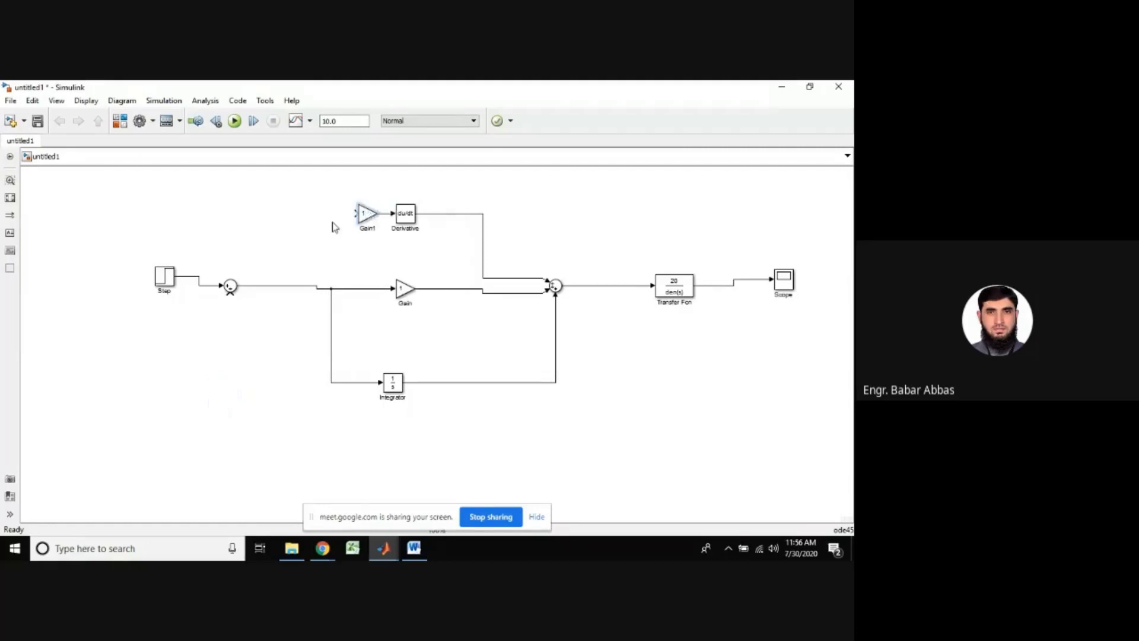
pyautogui.moveTo(356, 212); pyautogui.dragTo(331, 289)
# Replace the branch line feeding the Integrator with a Gain block wired between the first Sum block's output line and the Integrator
pyautogui.click(332, 364)
pyautogui.press('Delete')
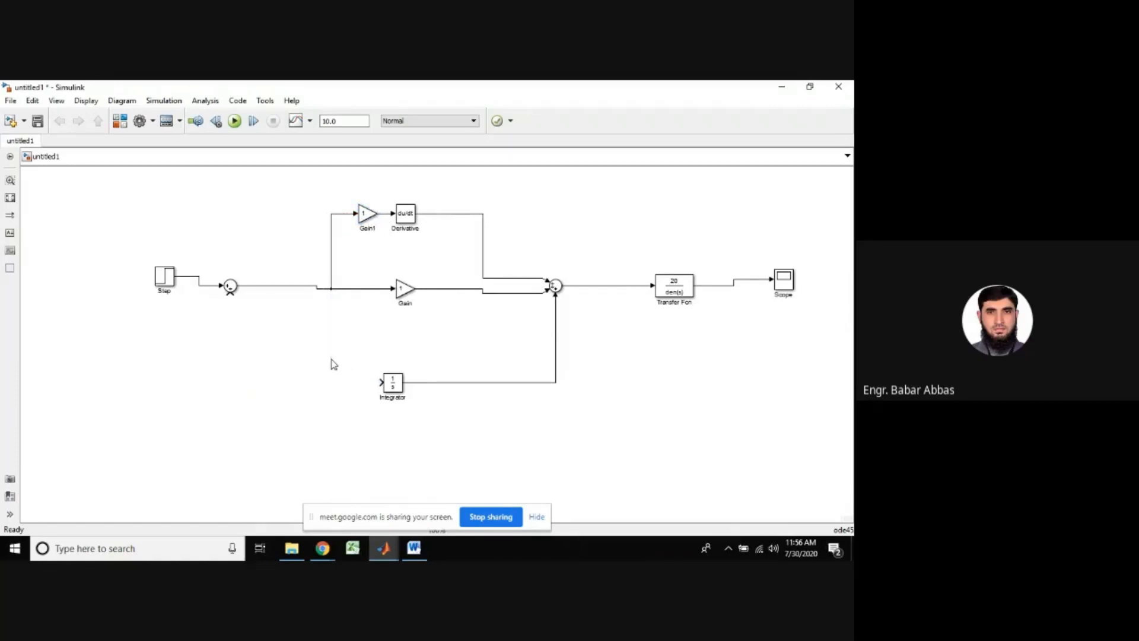
pyautogui.doubleClick(273, 471)
pyautogui.write('ga')
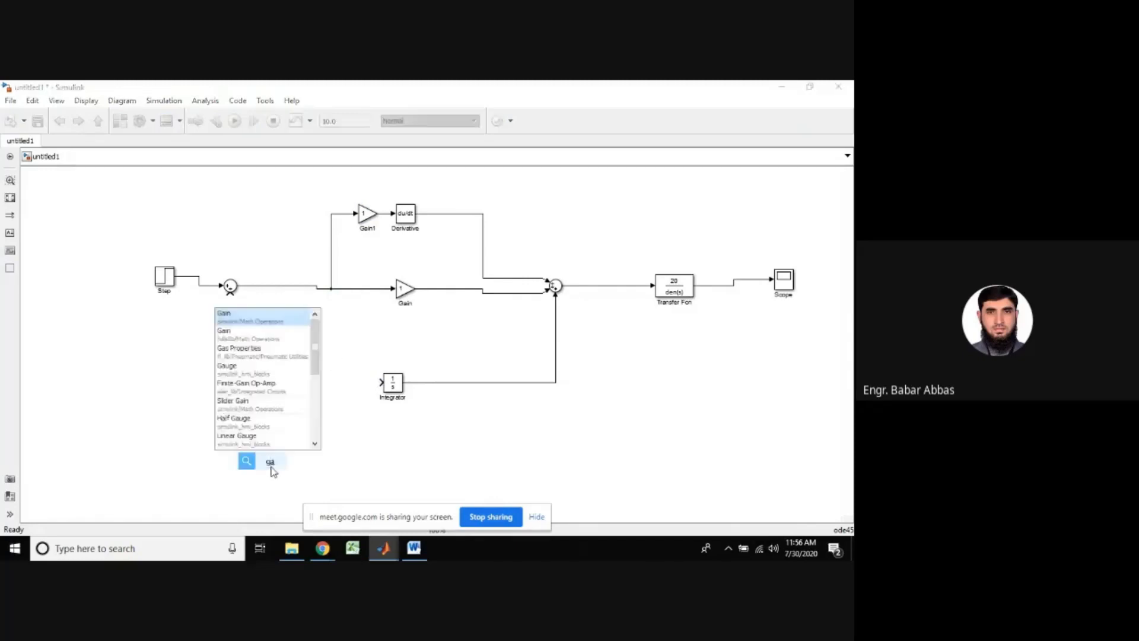
pyautogui.press('Return')
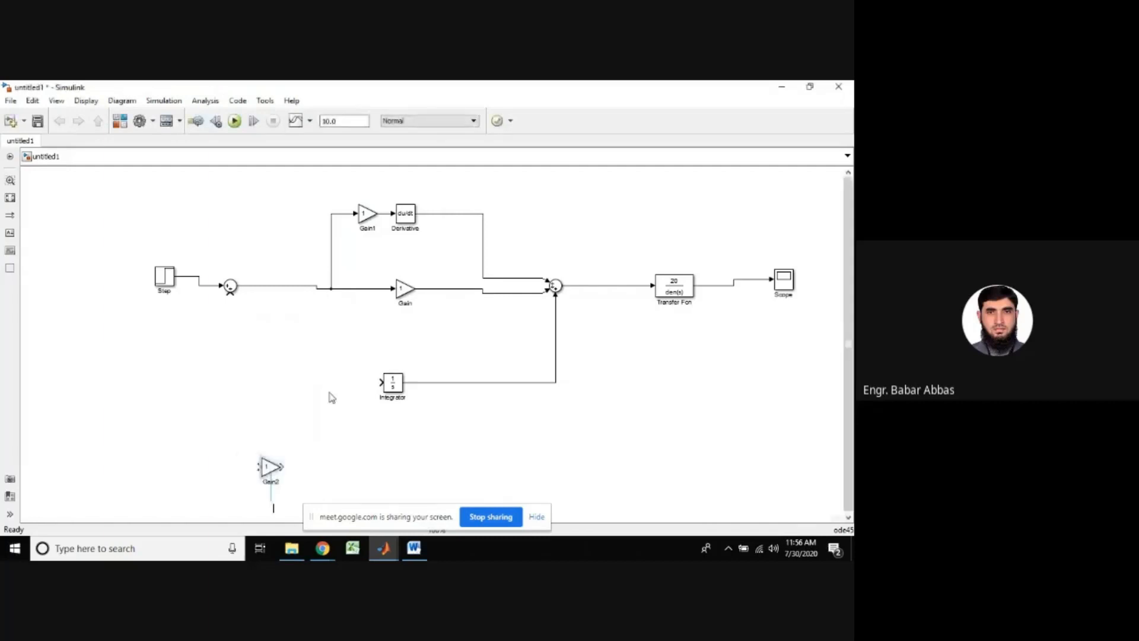
pyautogui.moveTo(274, 465); pyautogui.dragTo(344, 382)
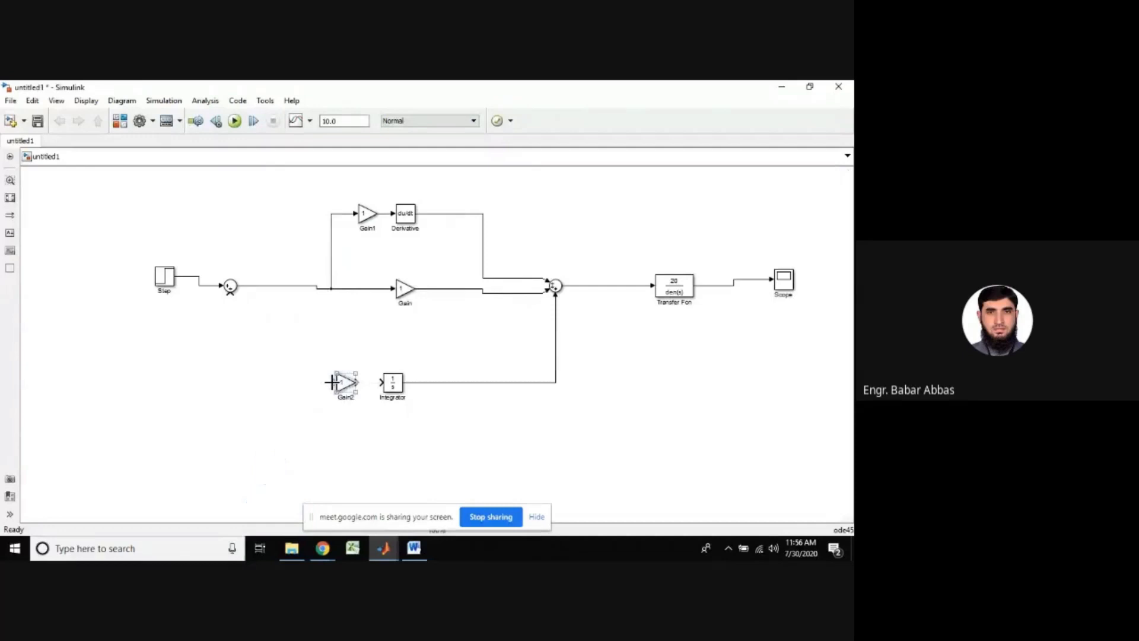
pyautogui.moveTo(332, 381); pyautogui.dragTo(330, 289)
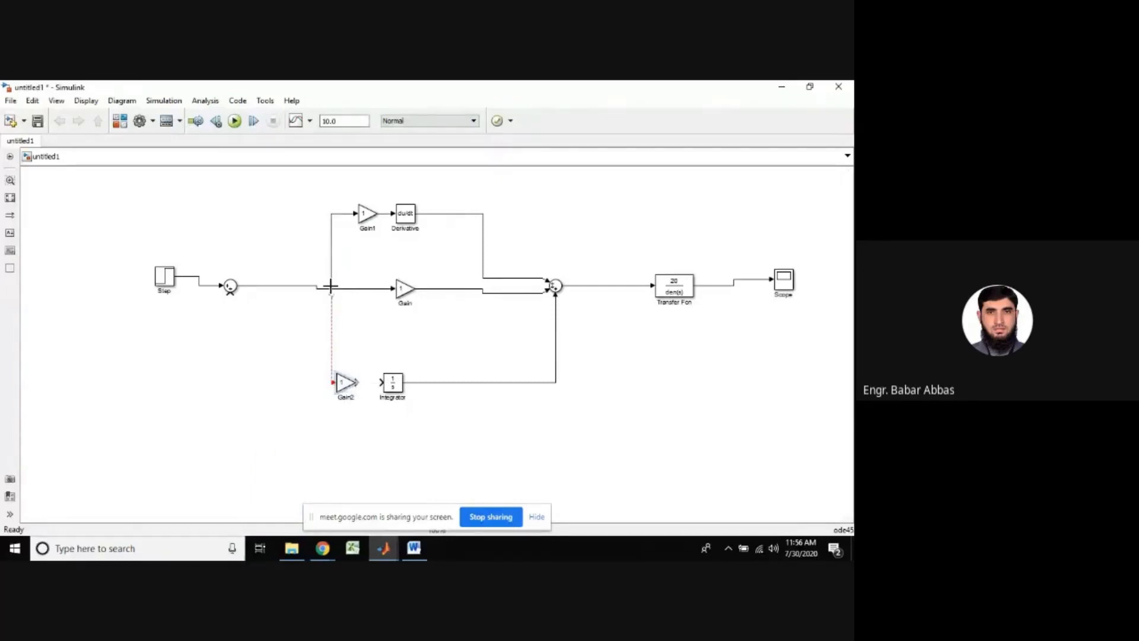
pyautogui.click(344, 382)
pyautogui.moveTo(344, 383); pyautogui.dragTo(351, 384)
pyautogui.moveTo(359, 382); pyautogui.dragTo(381, 382)
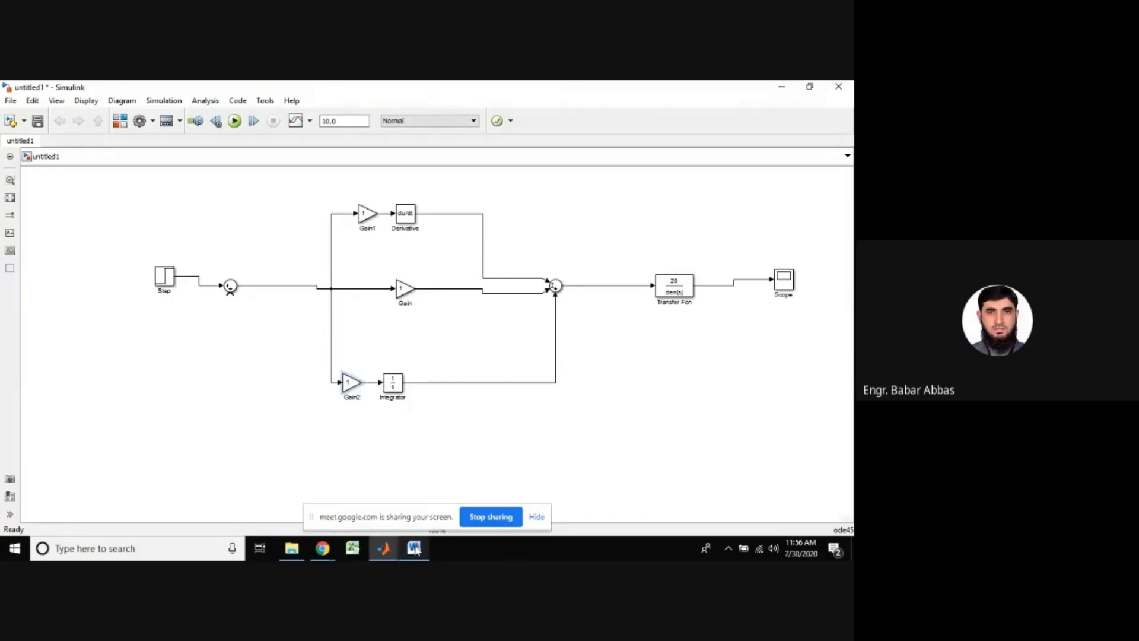
pyautogui.moveTo(416, 548)
pyautogui.click(364, 214)
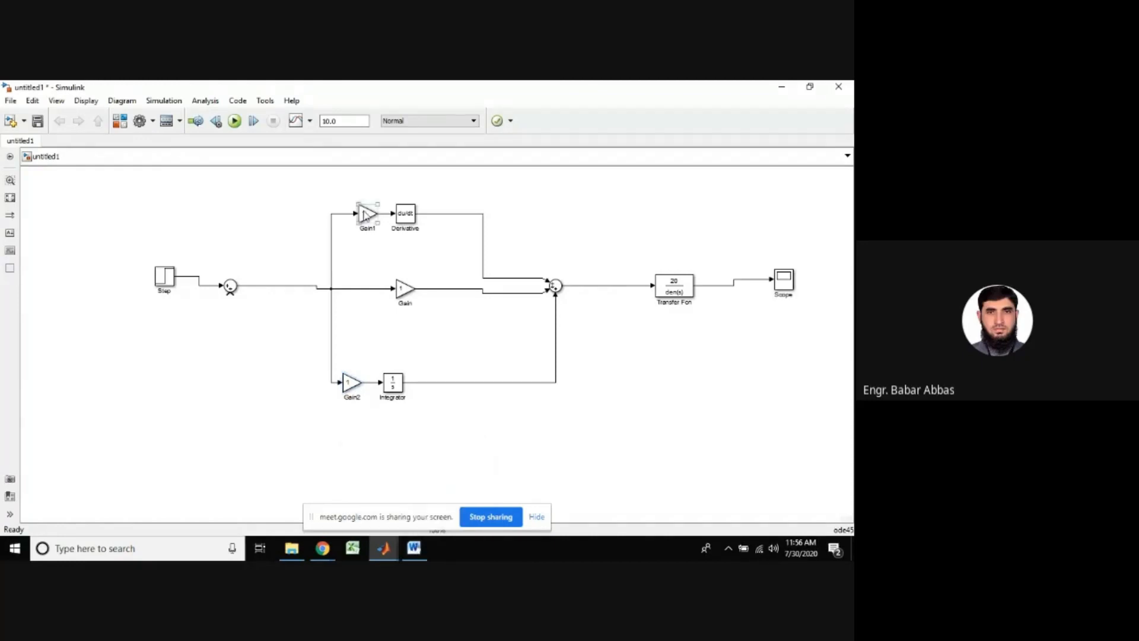
pyautogui.doubleClick(365, 215)
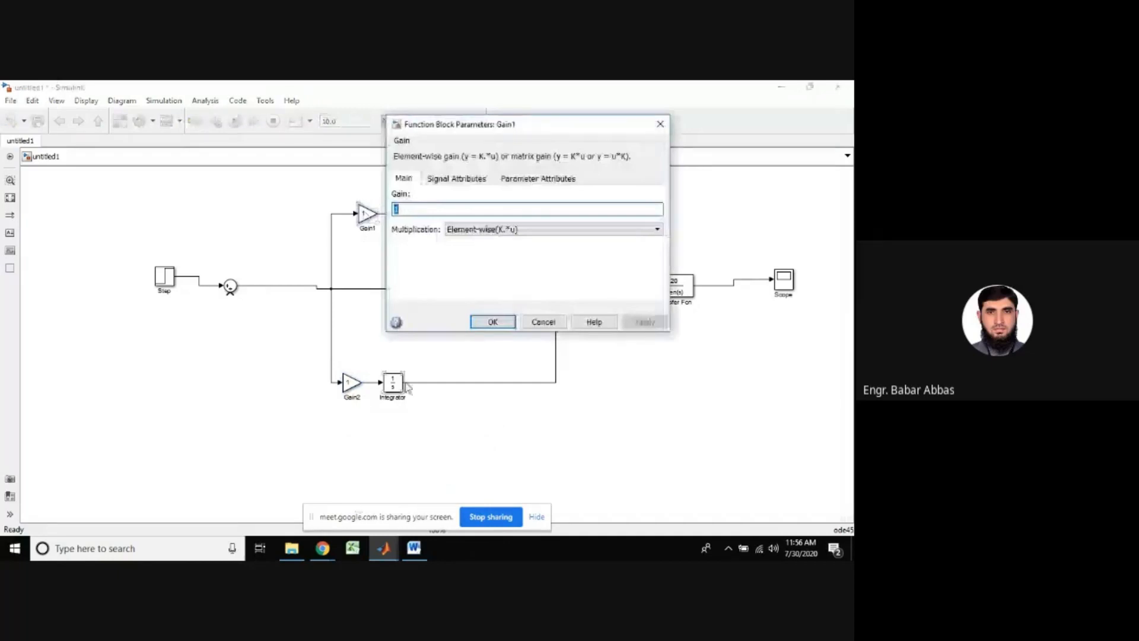
pyautogui.write('200')
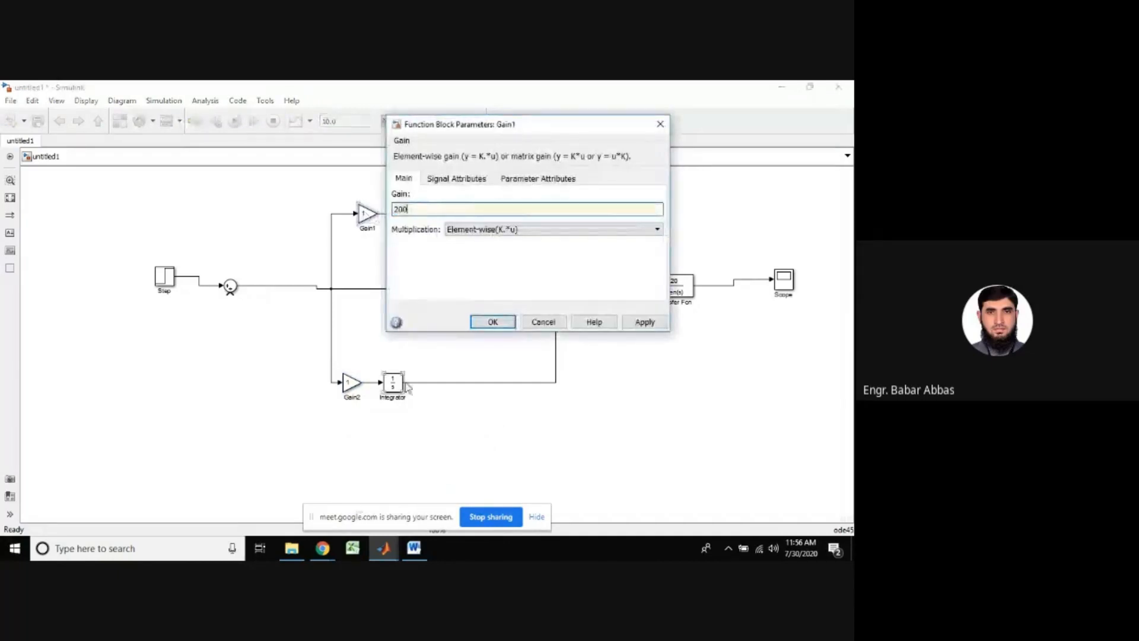
pyautogui.click(405, 290)
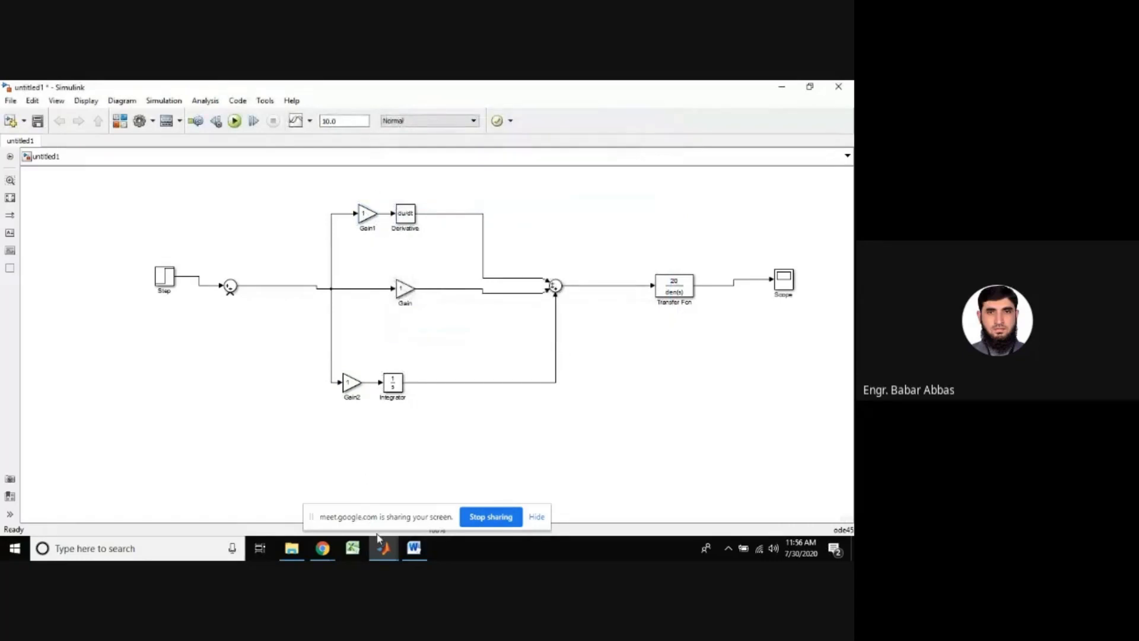
# Check Kp in the Word document and set the Gain block in the middle branch to 200
pyautogui.click(415, 557)
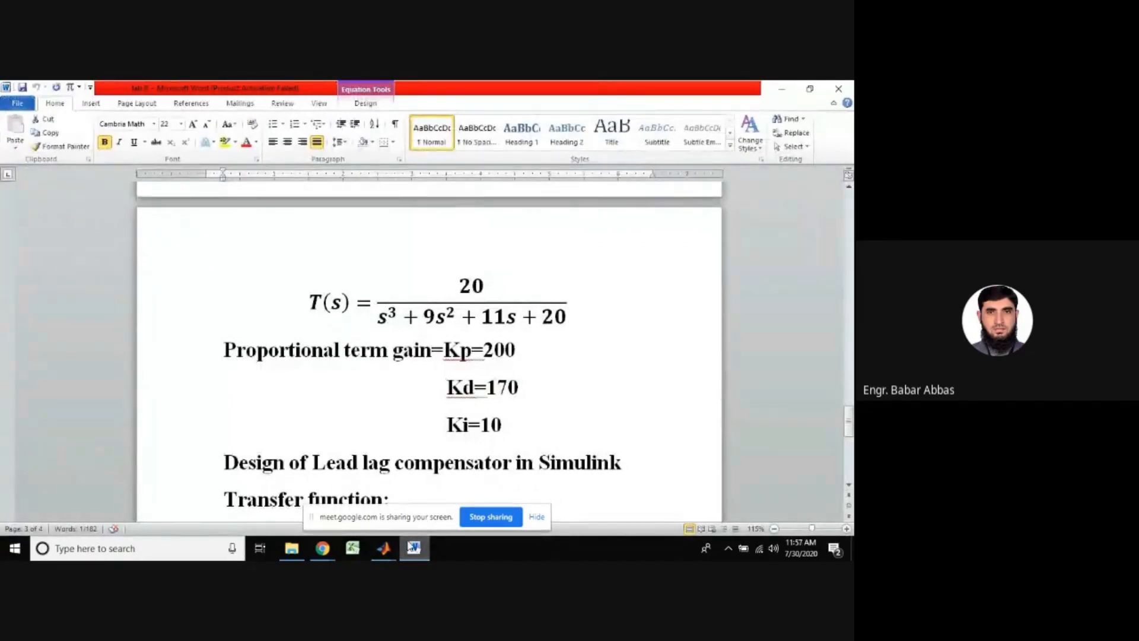
pyautogui.click(386, 551)
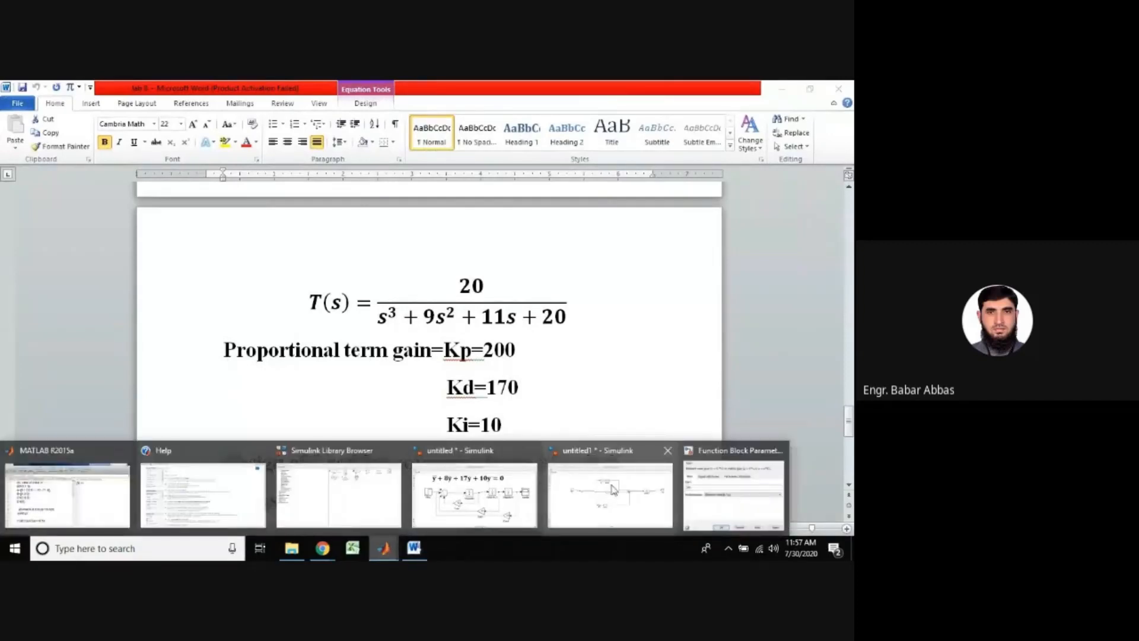
pyautogui.click(628, 488)
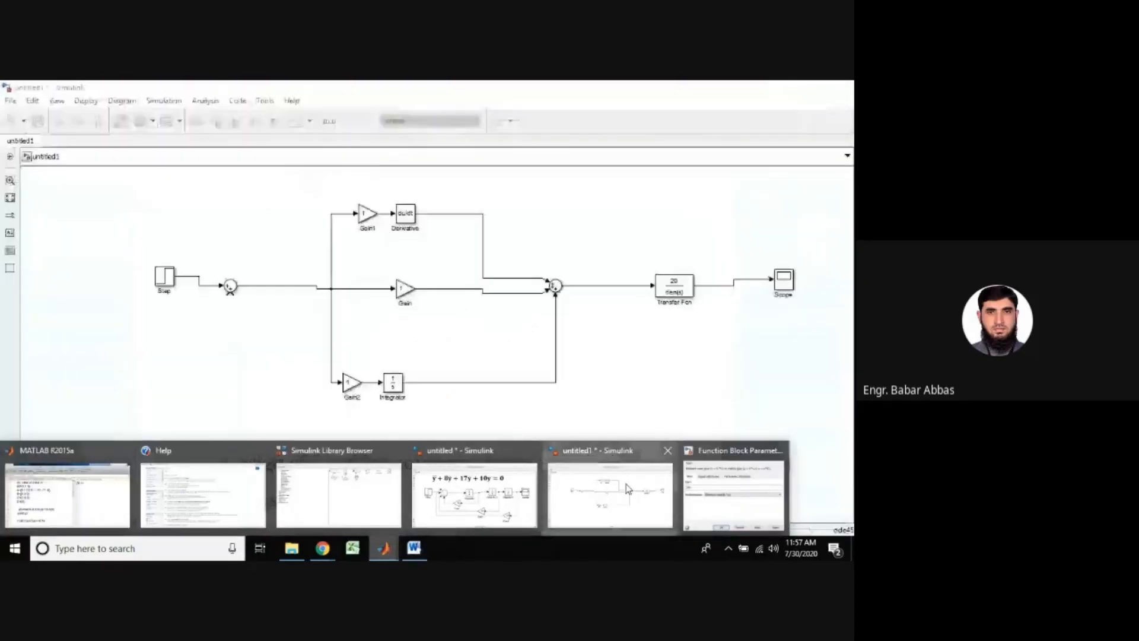
pyautogui.doubleClick(405, 291)
pyautogui.write('2')
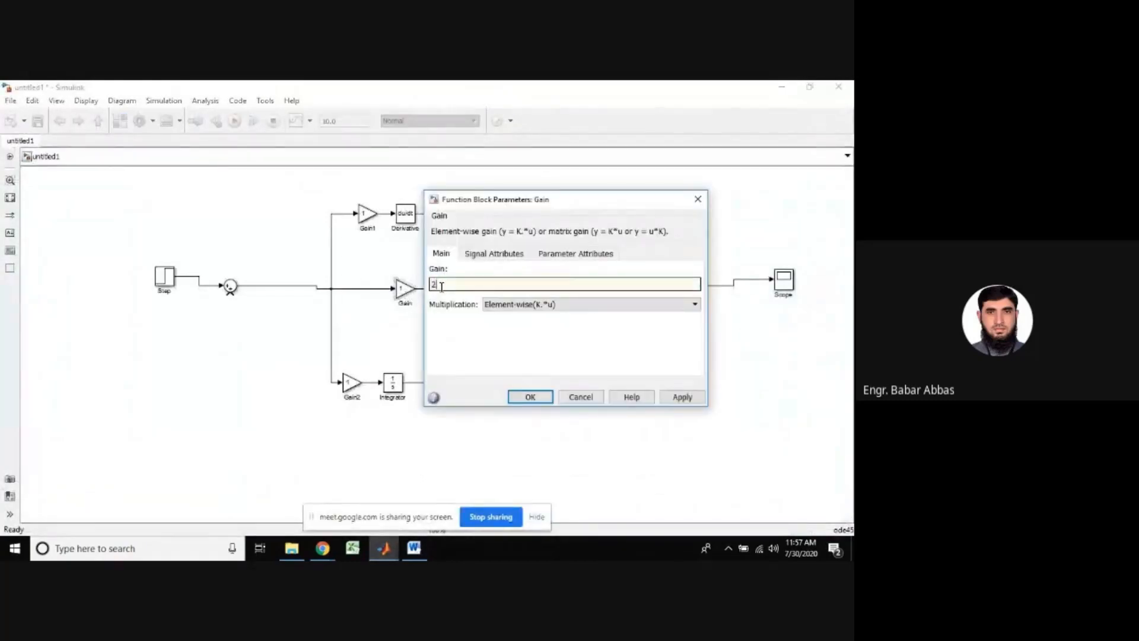
pyautogui.write('00')
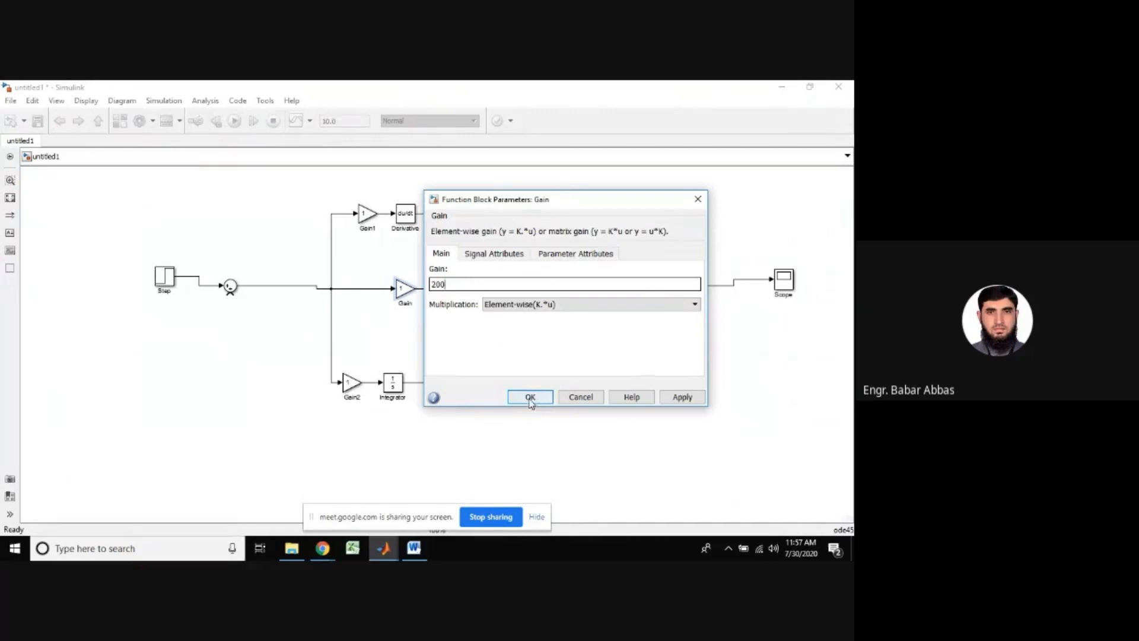
pyautogui.click(530, 397)
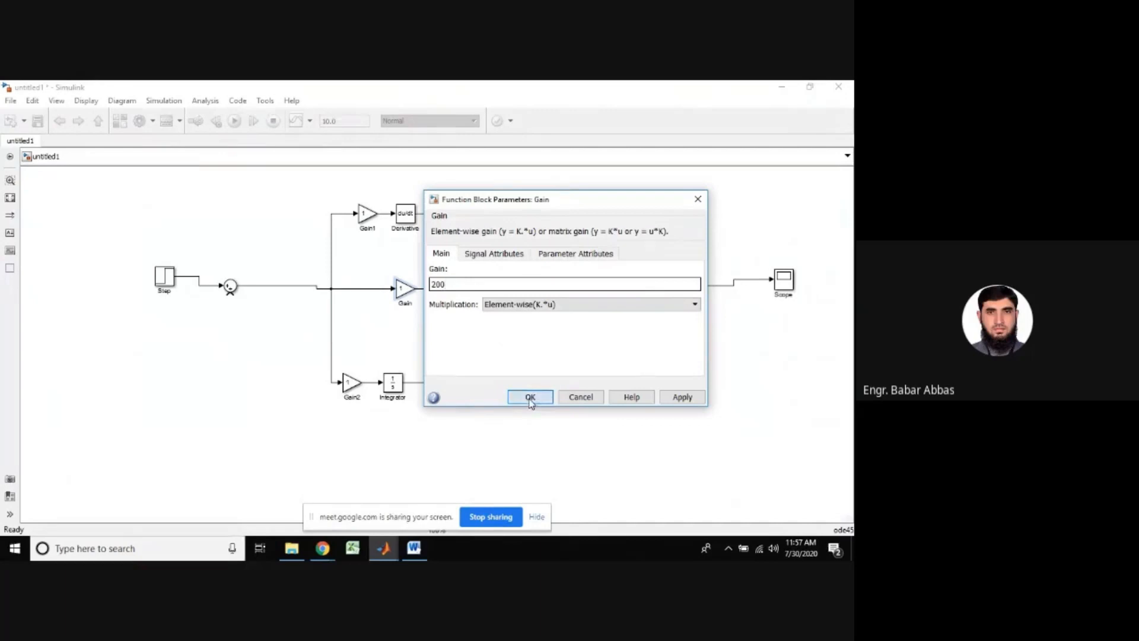
# Set the gain of the Gain block in front of the Derivative block to 170
pyautogui.doubleClick(367, 214)
pyautogui.write('200')
pyautogui.doubleClick(414, 210)
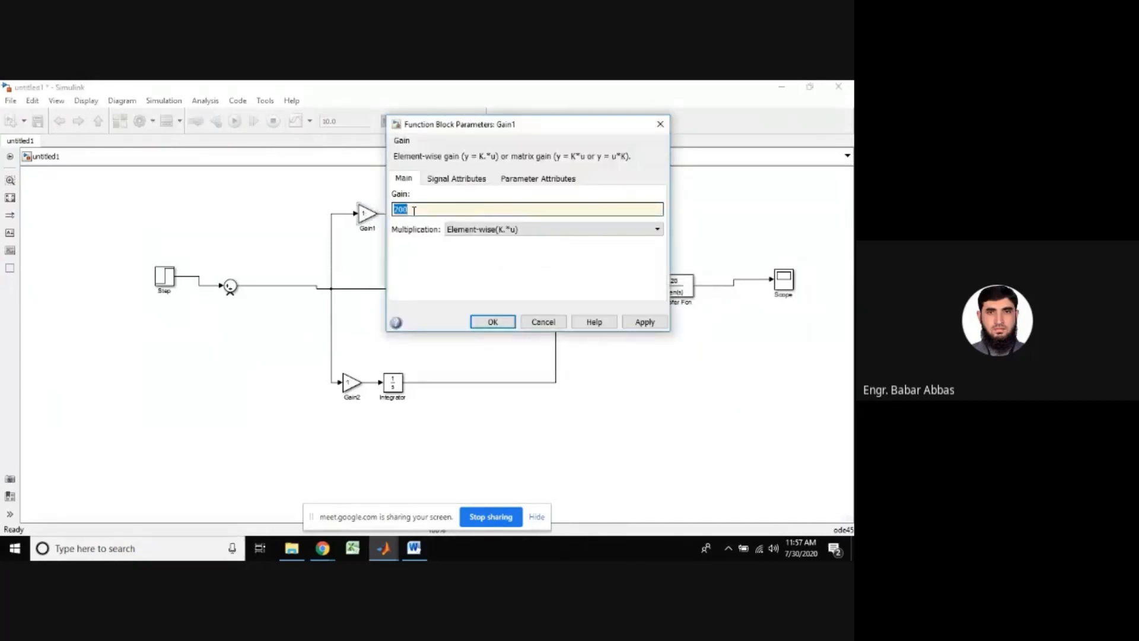
pyautogui.write('170')
pyautogui.click(492, 321)
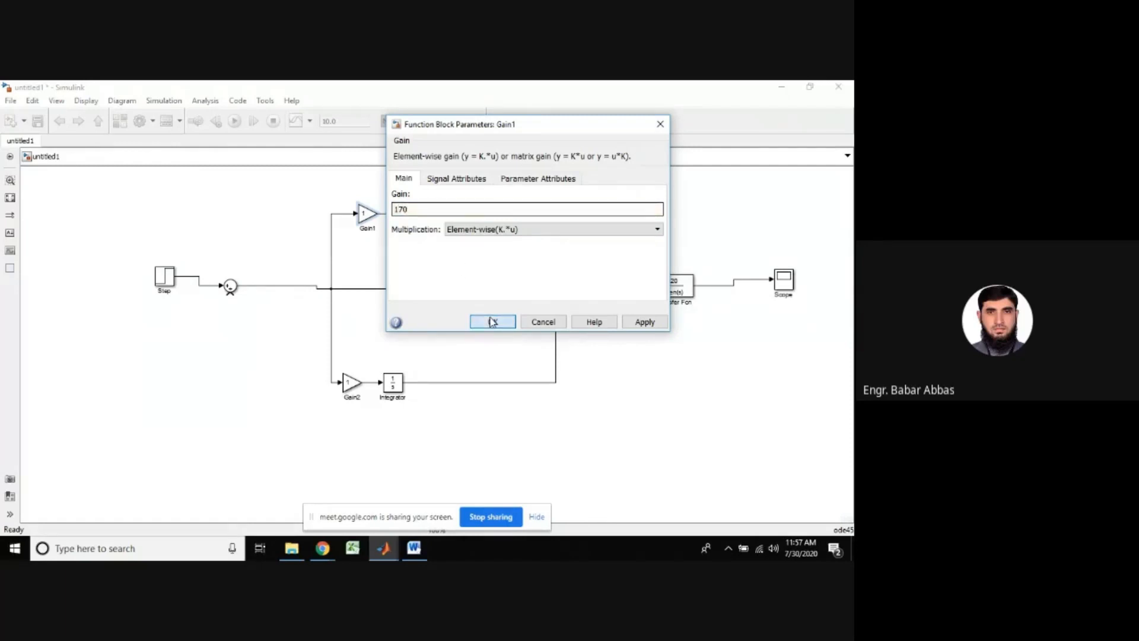
pyautogui.click(492, 321)
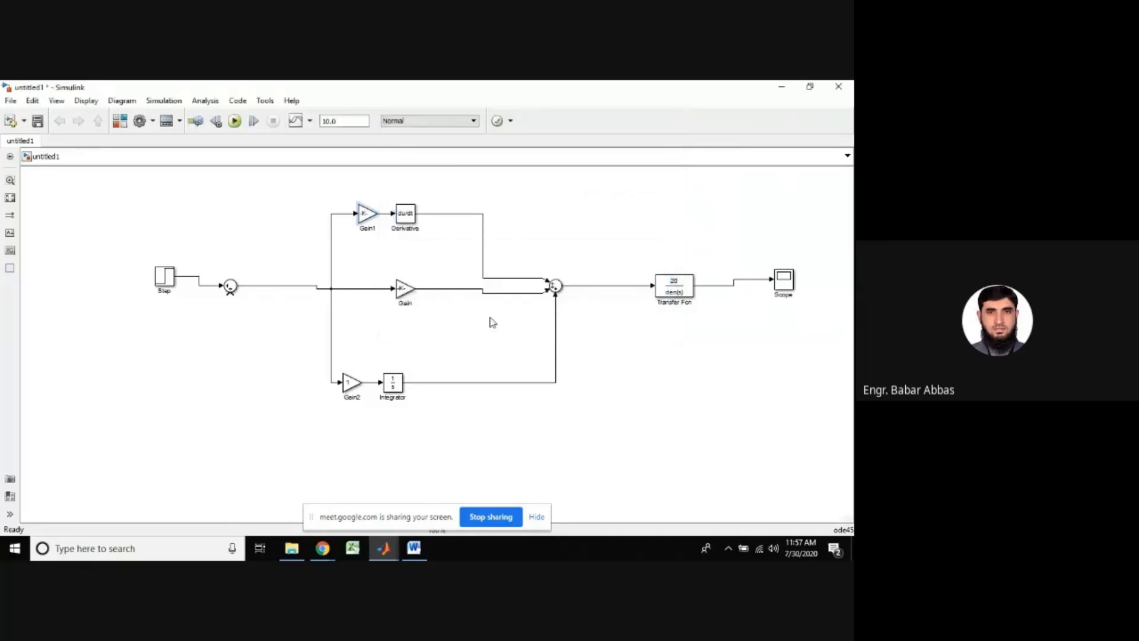
# Check Ki in the Word document and set the Gain block in front of the Integrator to 10
pyautogui.doubleClick(351, 383)
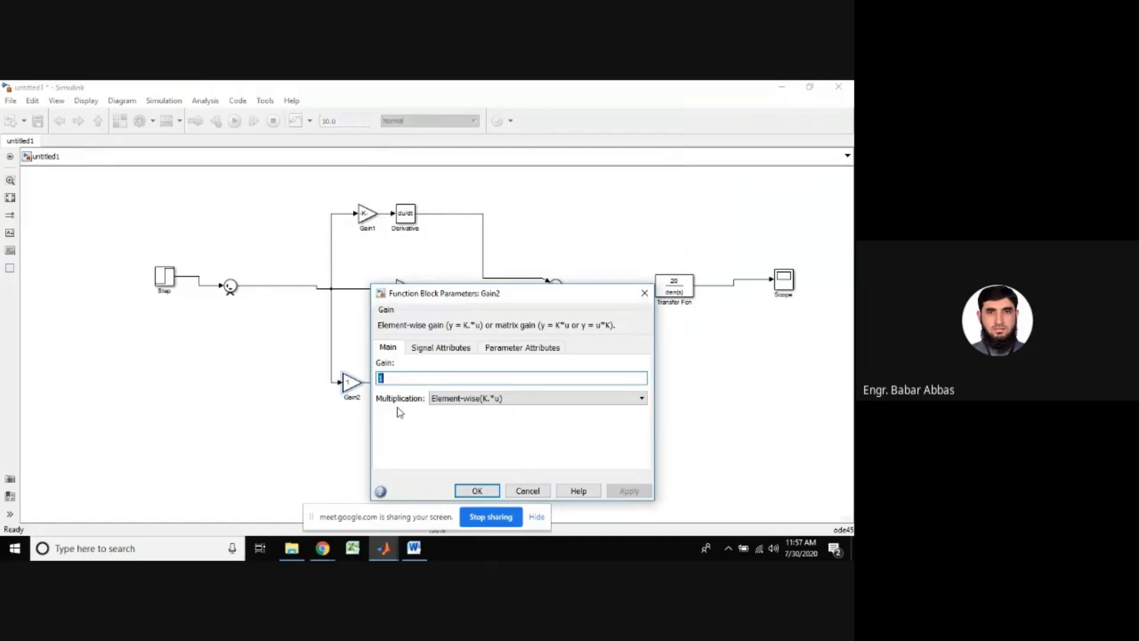
pyautogui.click(416, 549)
pyautogui.click(417, 551)
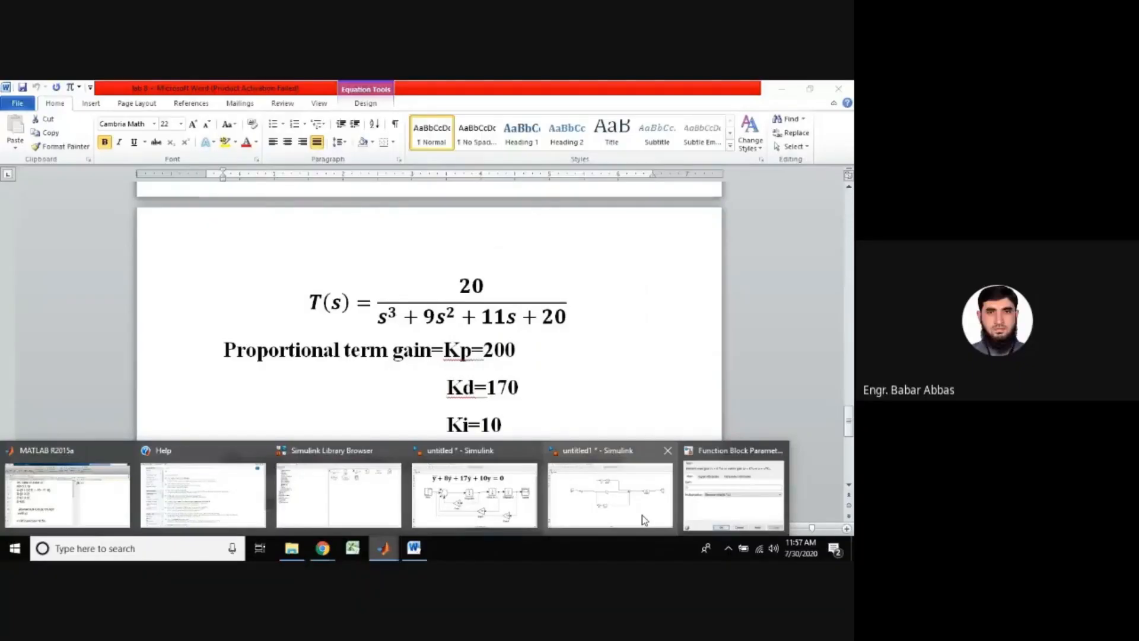
pyautogui.click(642, 515)
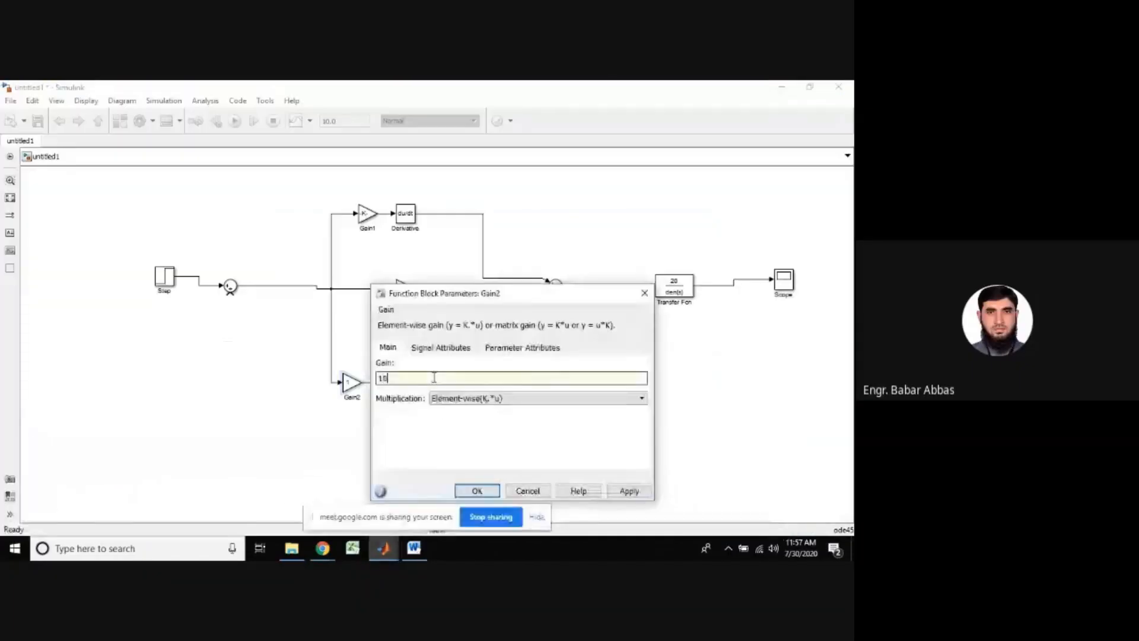
pyautogui.click(472, 490)
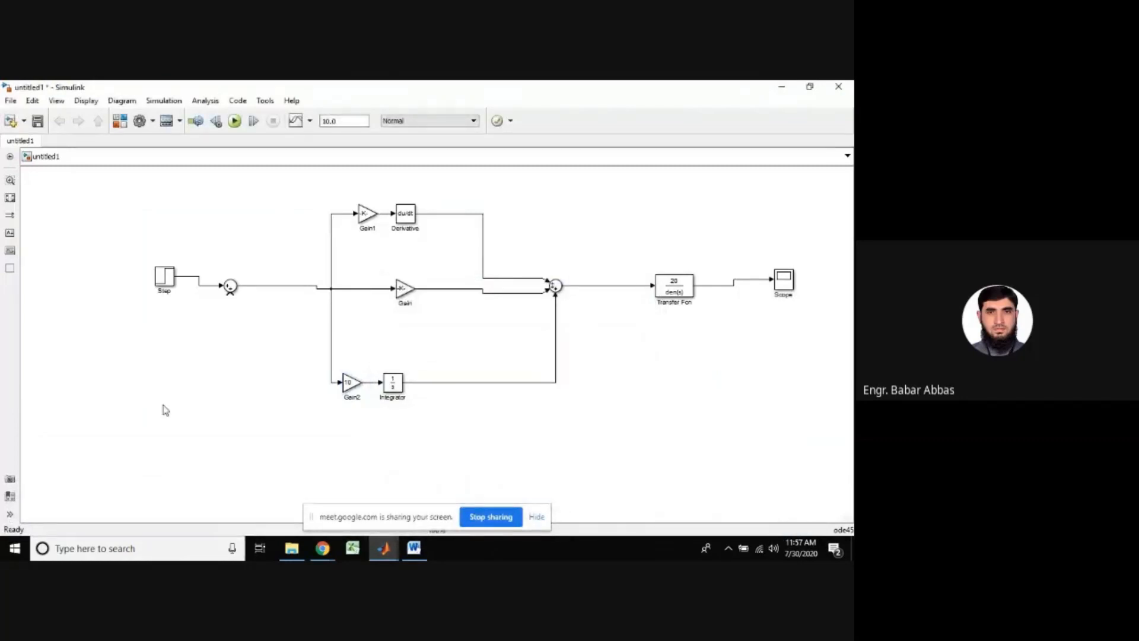
# Move the Transfer Fcn block closer to the second Sum block and bring the Scope in line with its output
pyautogui.hotkey('ctrl', '+')
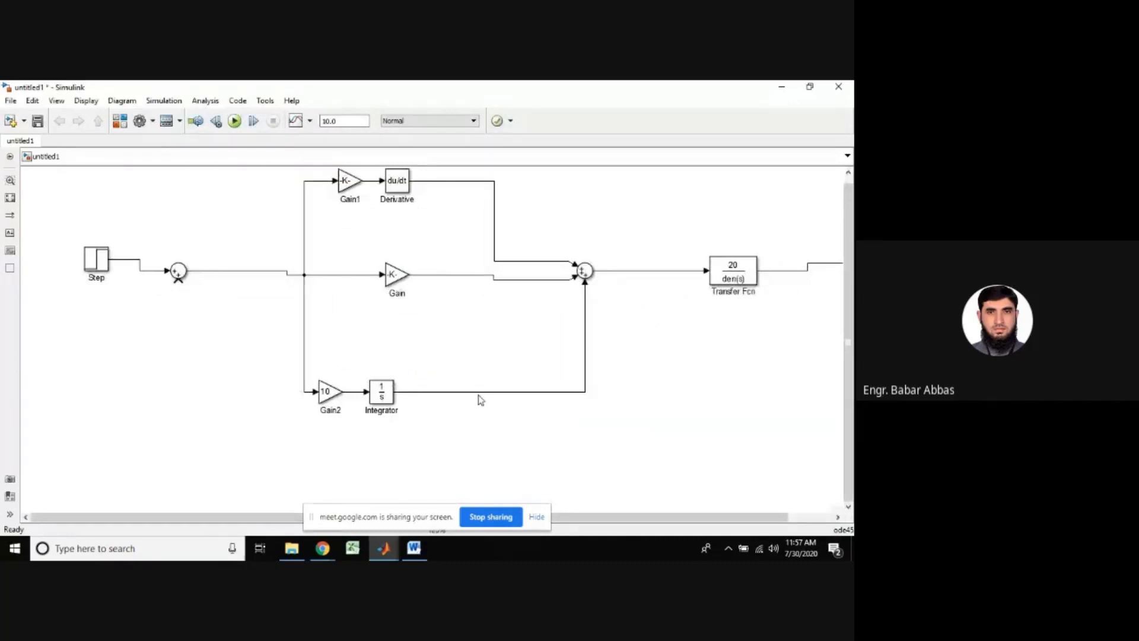
pyautogui.click(740, 272)
pyautogui.moveTo(739, 272); pyautogui.dragTo(676, 280)
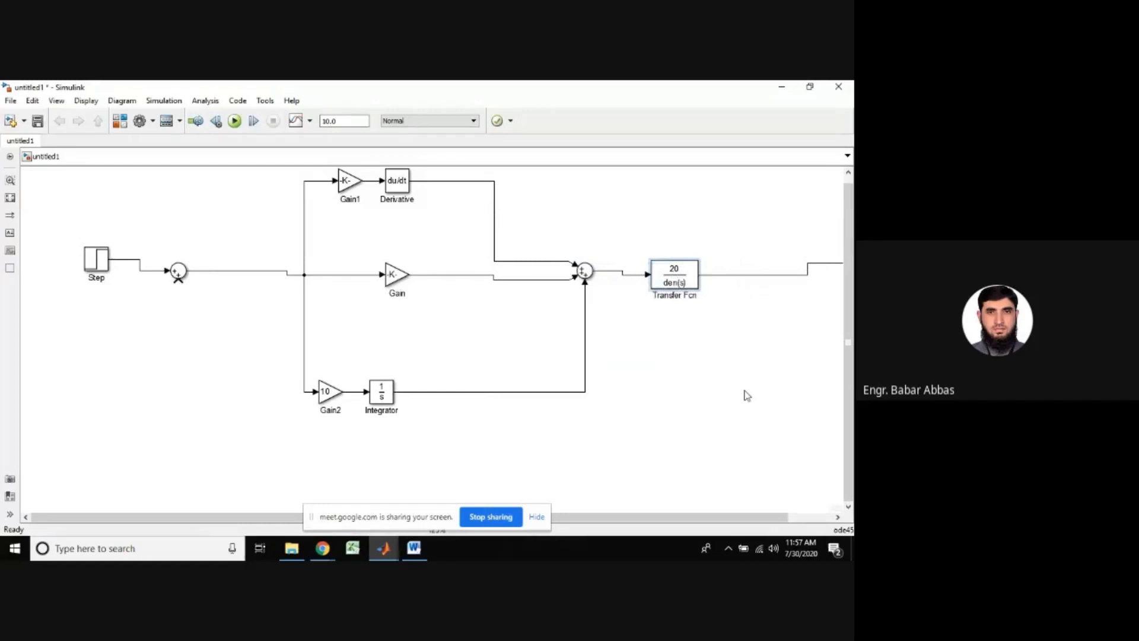
pyautogui.moveTo(752, 517); pyautogui.dragTo(831, 512)
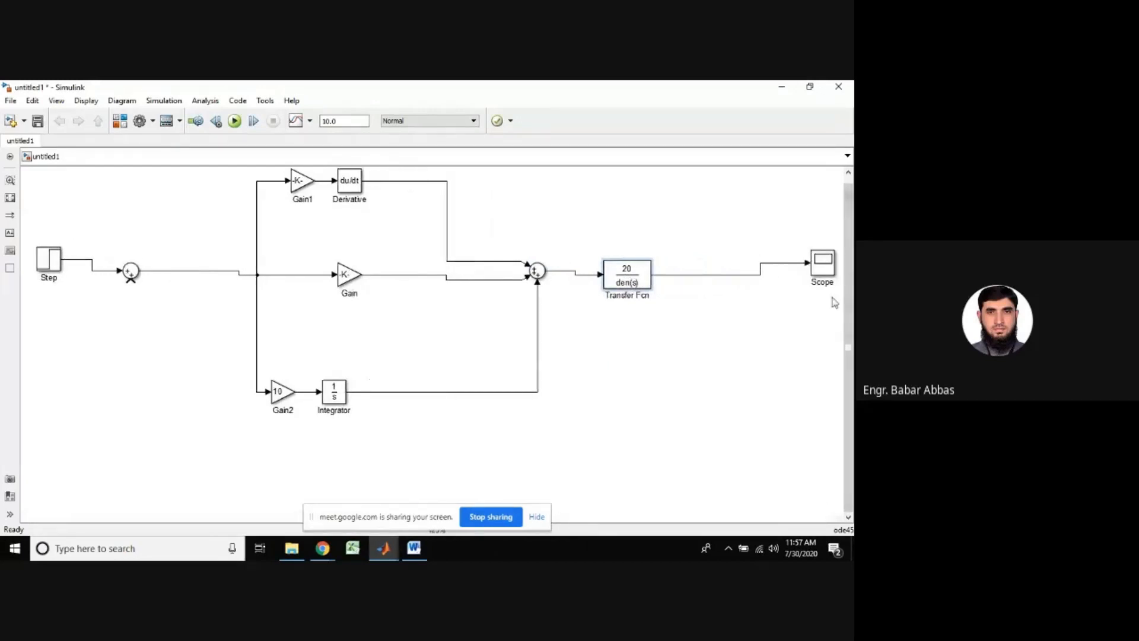
pyautogui.moveTo(819, 268); pyautogui.dragTo(763, 287)
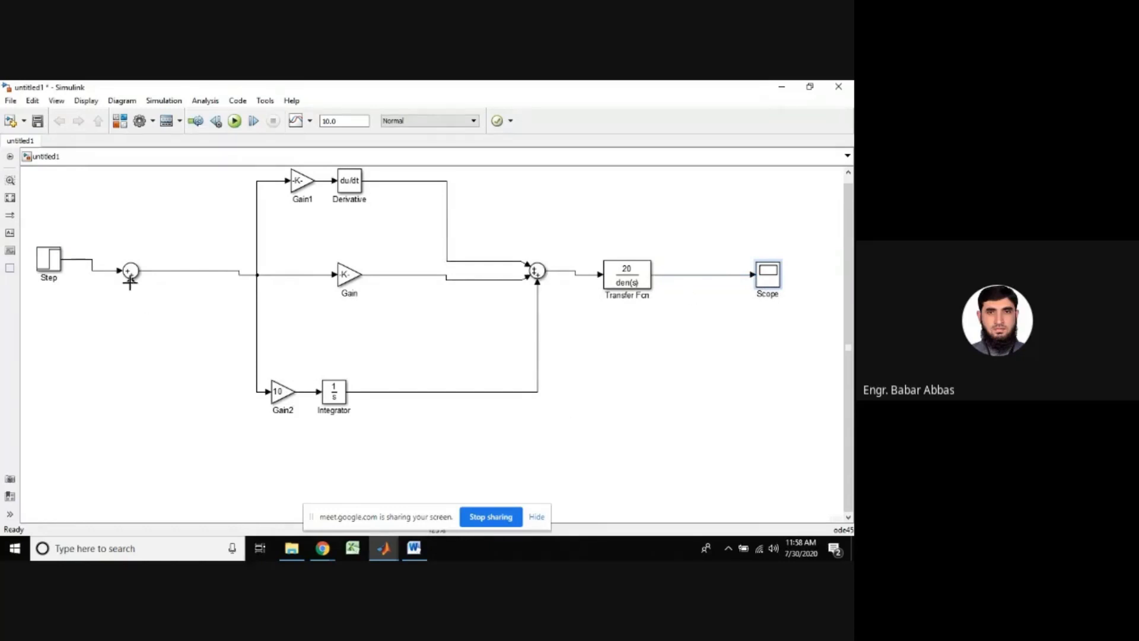
# Feed the Transfer Fcn output back to the first Sum block, routed below the Integrator, and set that Sum block's list of signs to |+-
pyautogui.moveTo(129, 281); pyautogui.dragTo(707, 275)
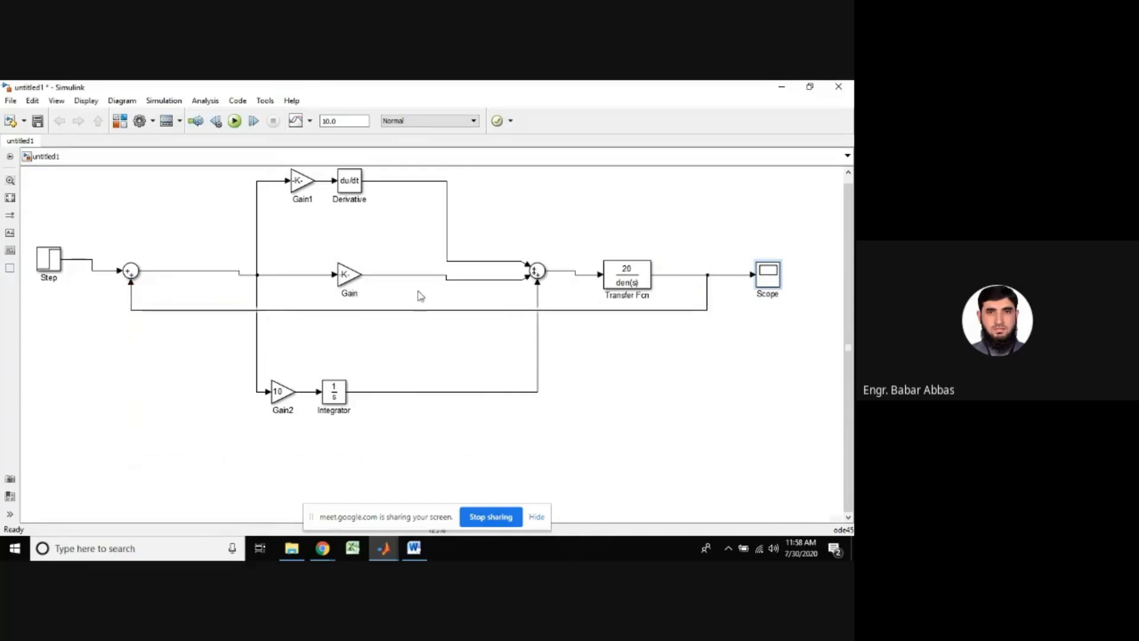
pyautogui.moveTo(418, 310); pyautogui.dragTo(417, 438)
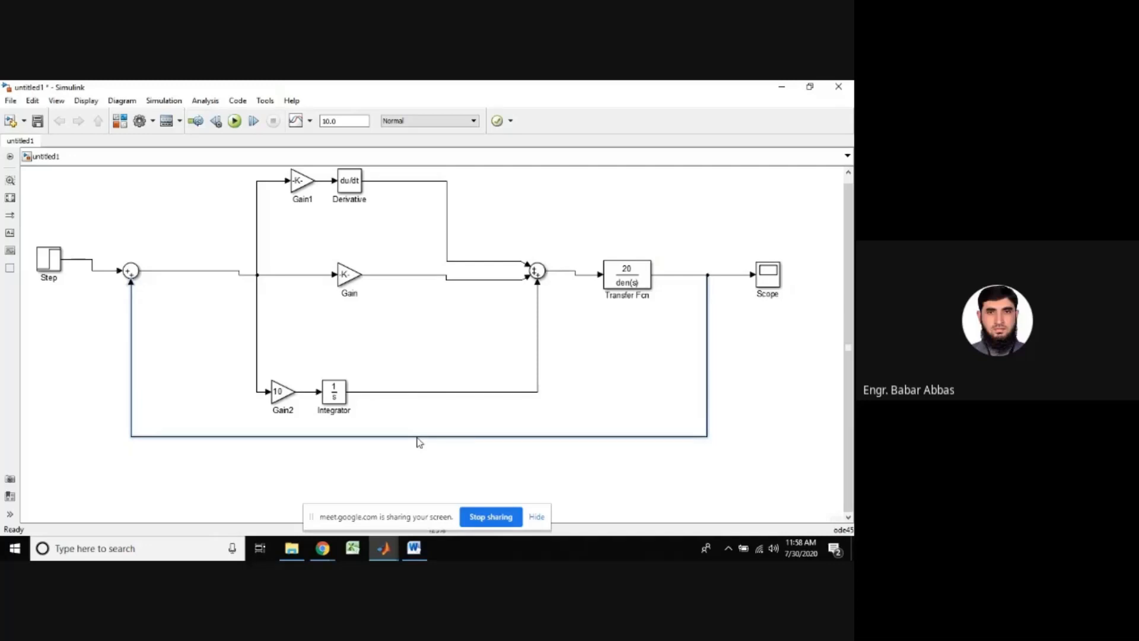
pyautogui.doubleClick(131, 271)
pyautogui.click(176, 296)
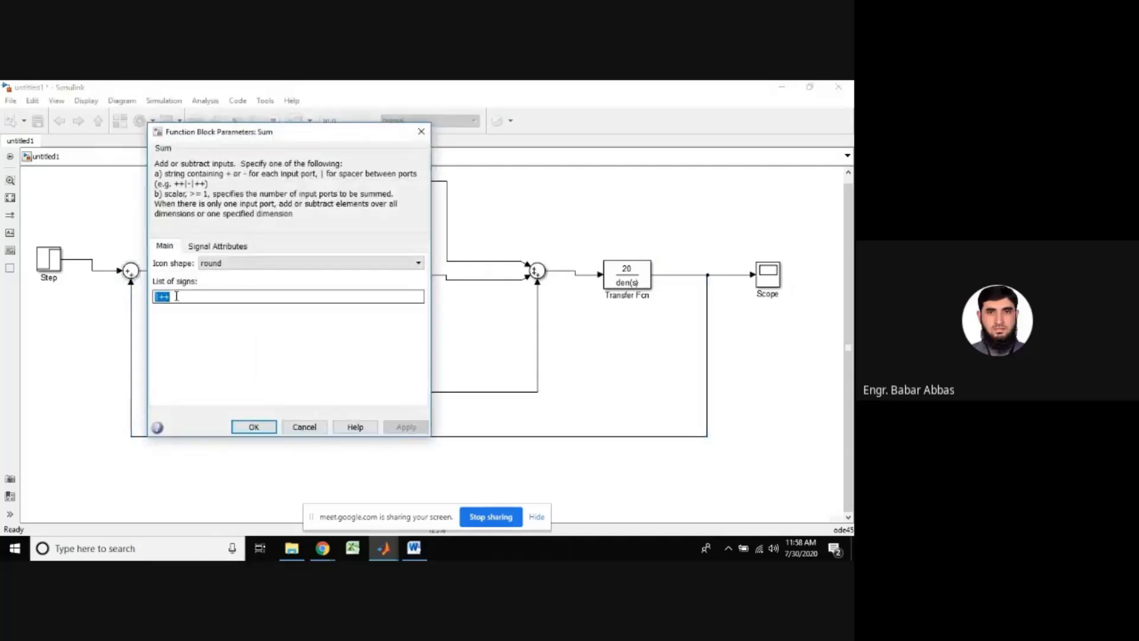
pyautogui.click(176, 296)
pyautogui.press('BackSpace')
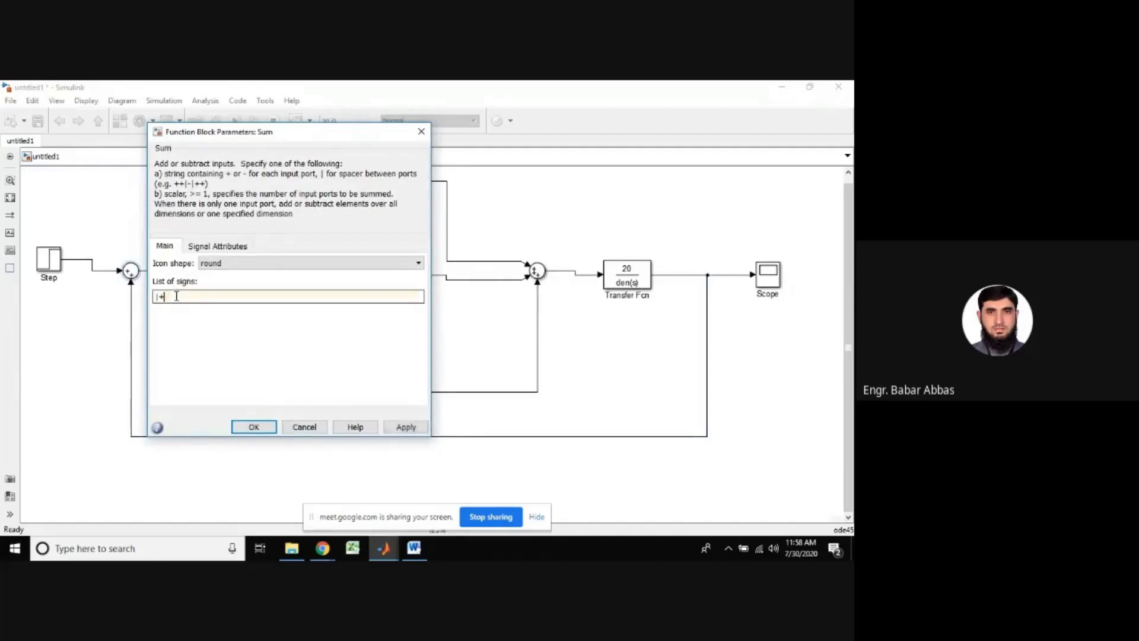
pyautogui.write('-')
pyautogui.click(255, 427)
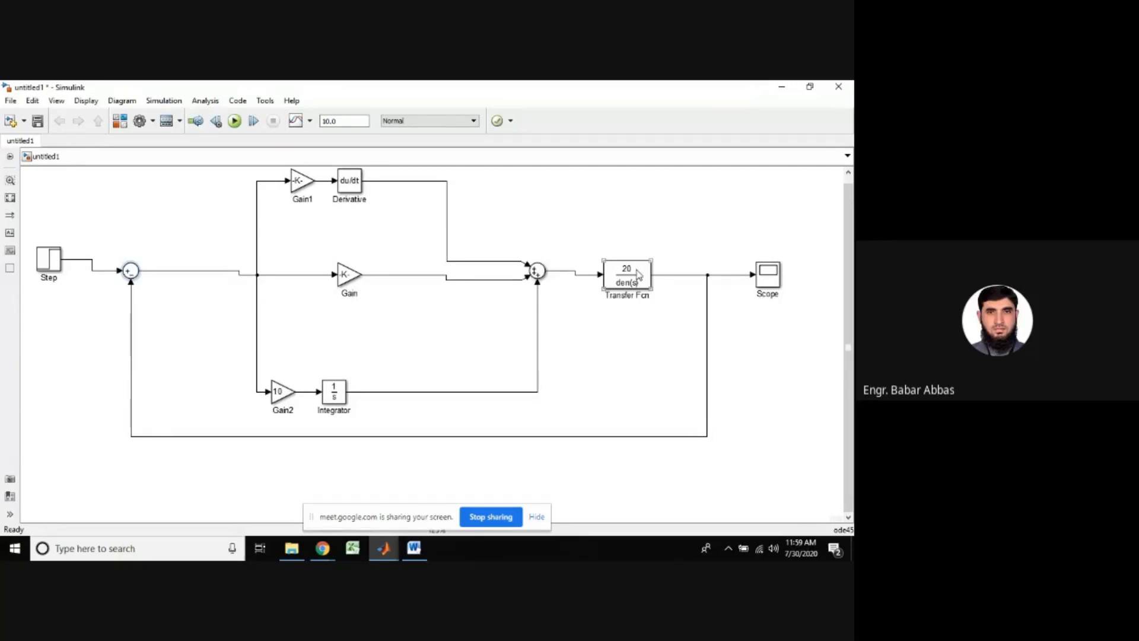
# Align the Transfer Fcn block with the second Sum block's output, and simulate the model to view its response in a maximized Scope
pyautogui.moveTo(638, 274); pyautogui.dragTo(638, 269)
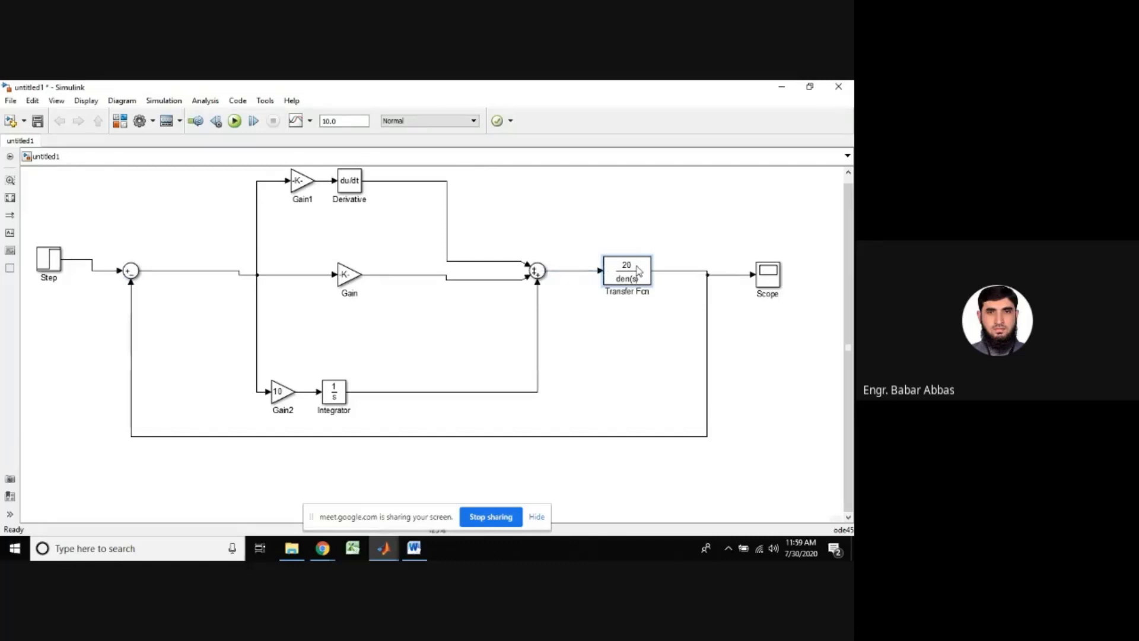
pyautogui.click(235, 122)
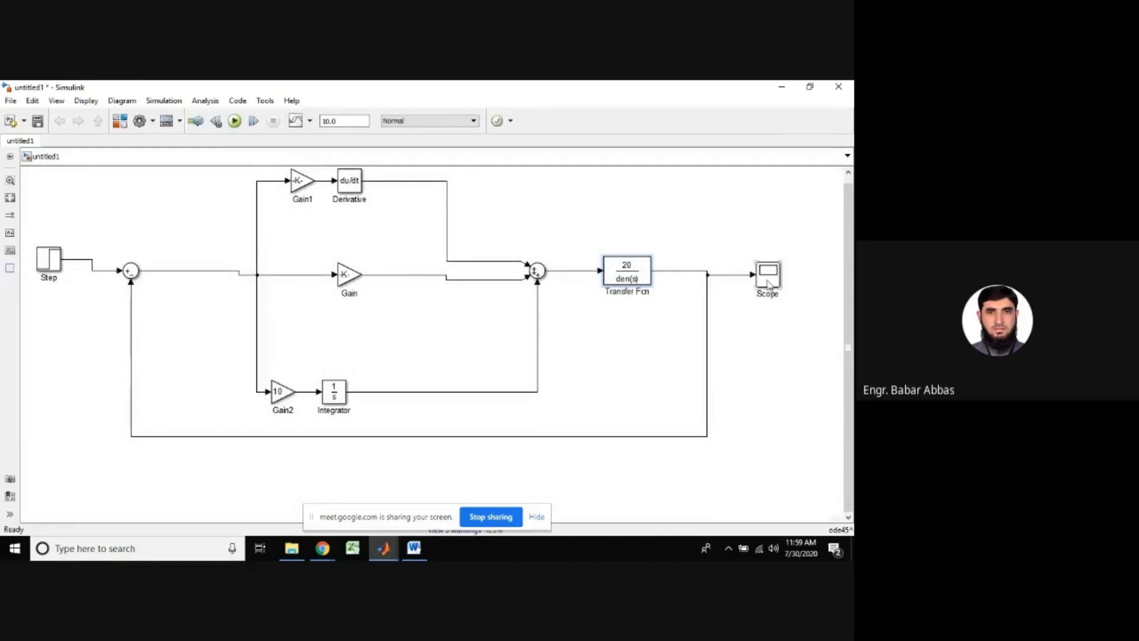
pyautogui.click(769, 284)
pyautogui.doubleClick(768, 285)
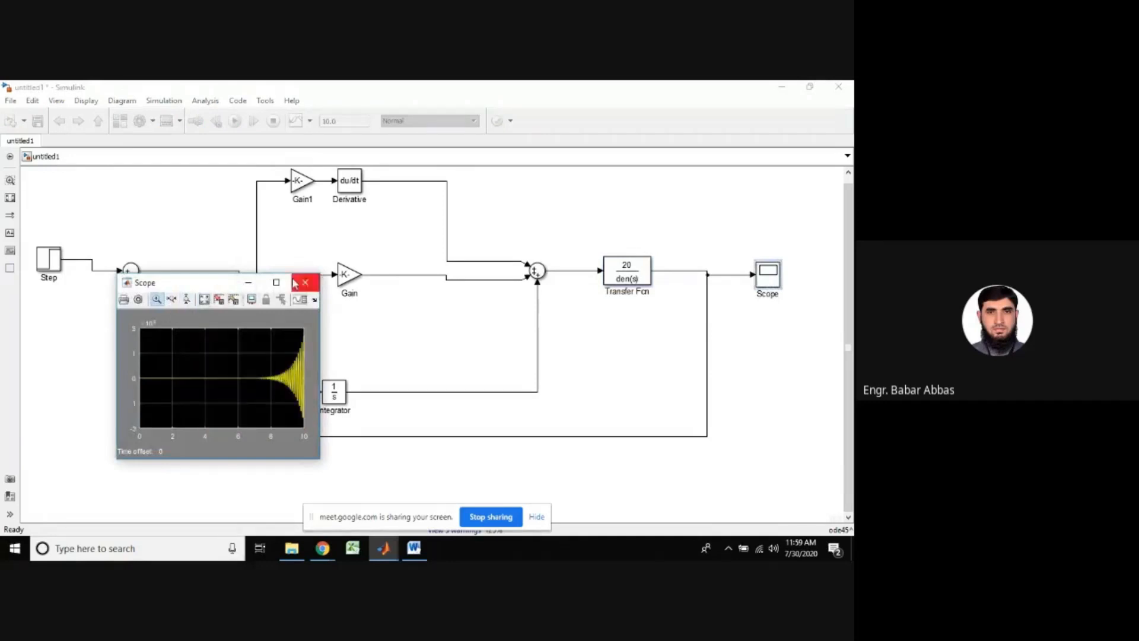
pyautogui.click(276, 282)
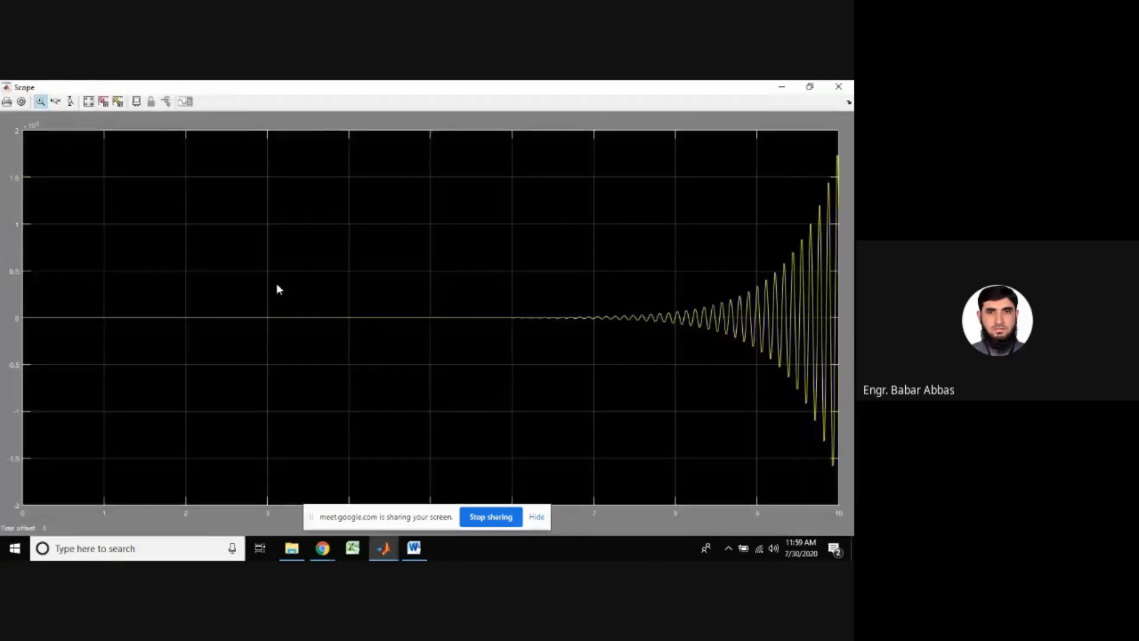